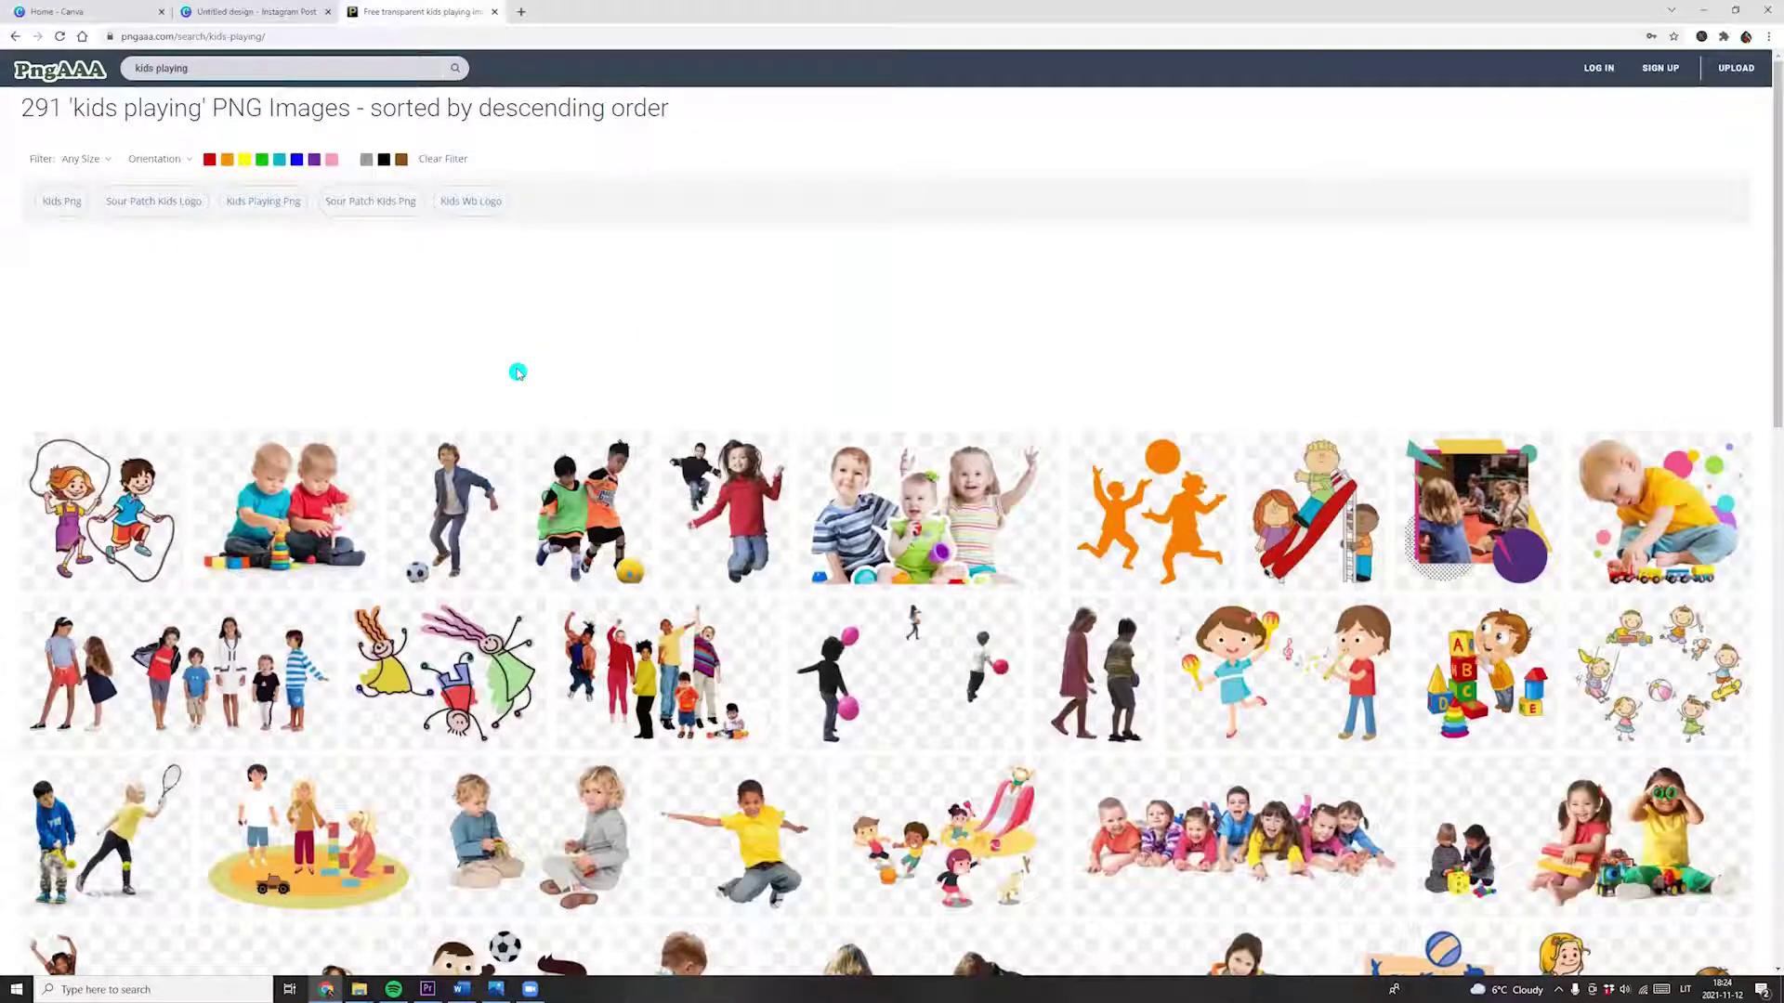
Scroll down and back up through the PngAAA 'kids playing' image results
scroll(543, 362, "down", 2)
scroll(634, 465, "down", 5)
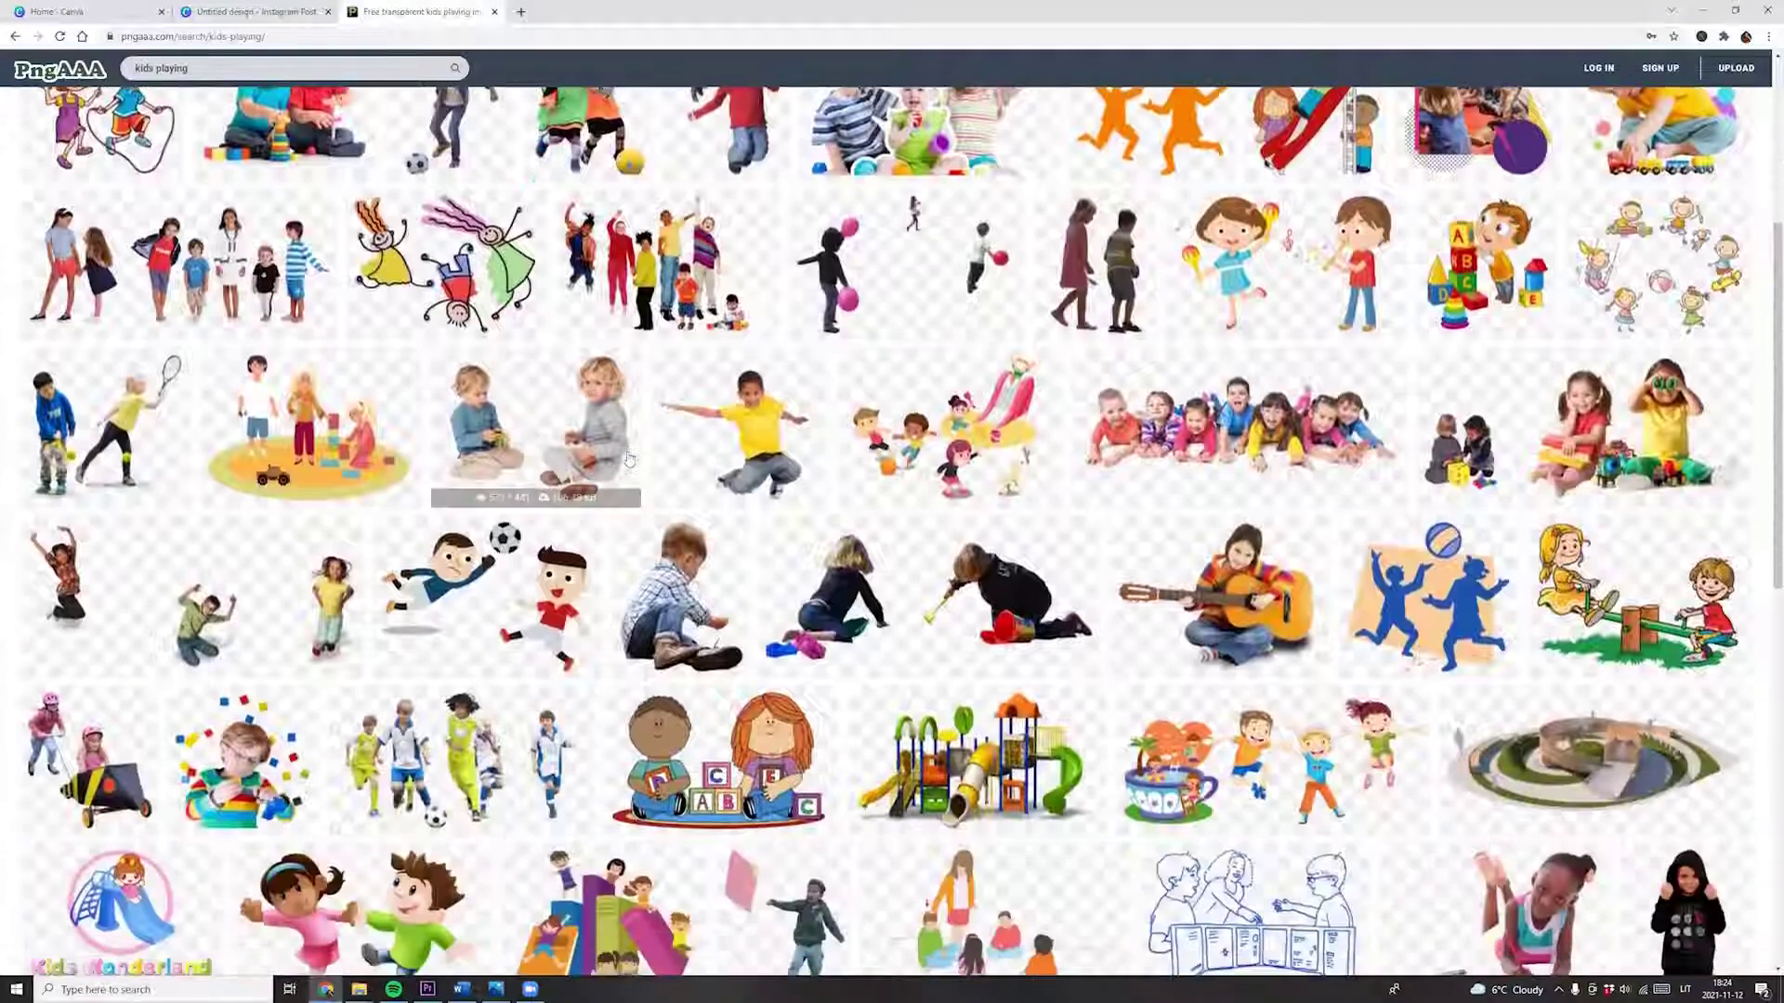
scroll(635, 465, "down", 5)
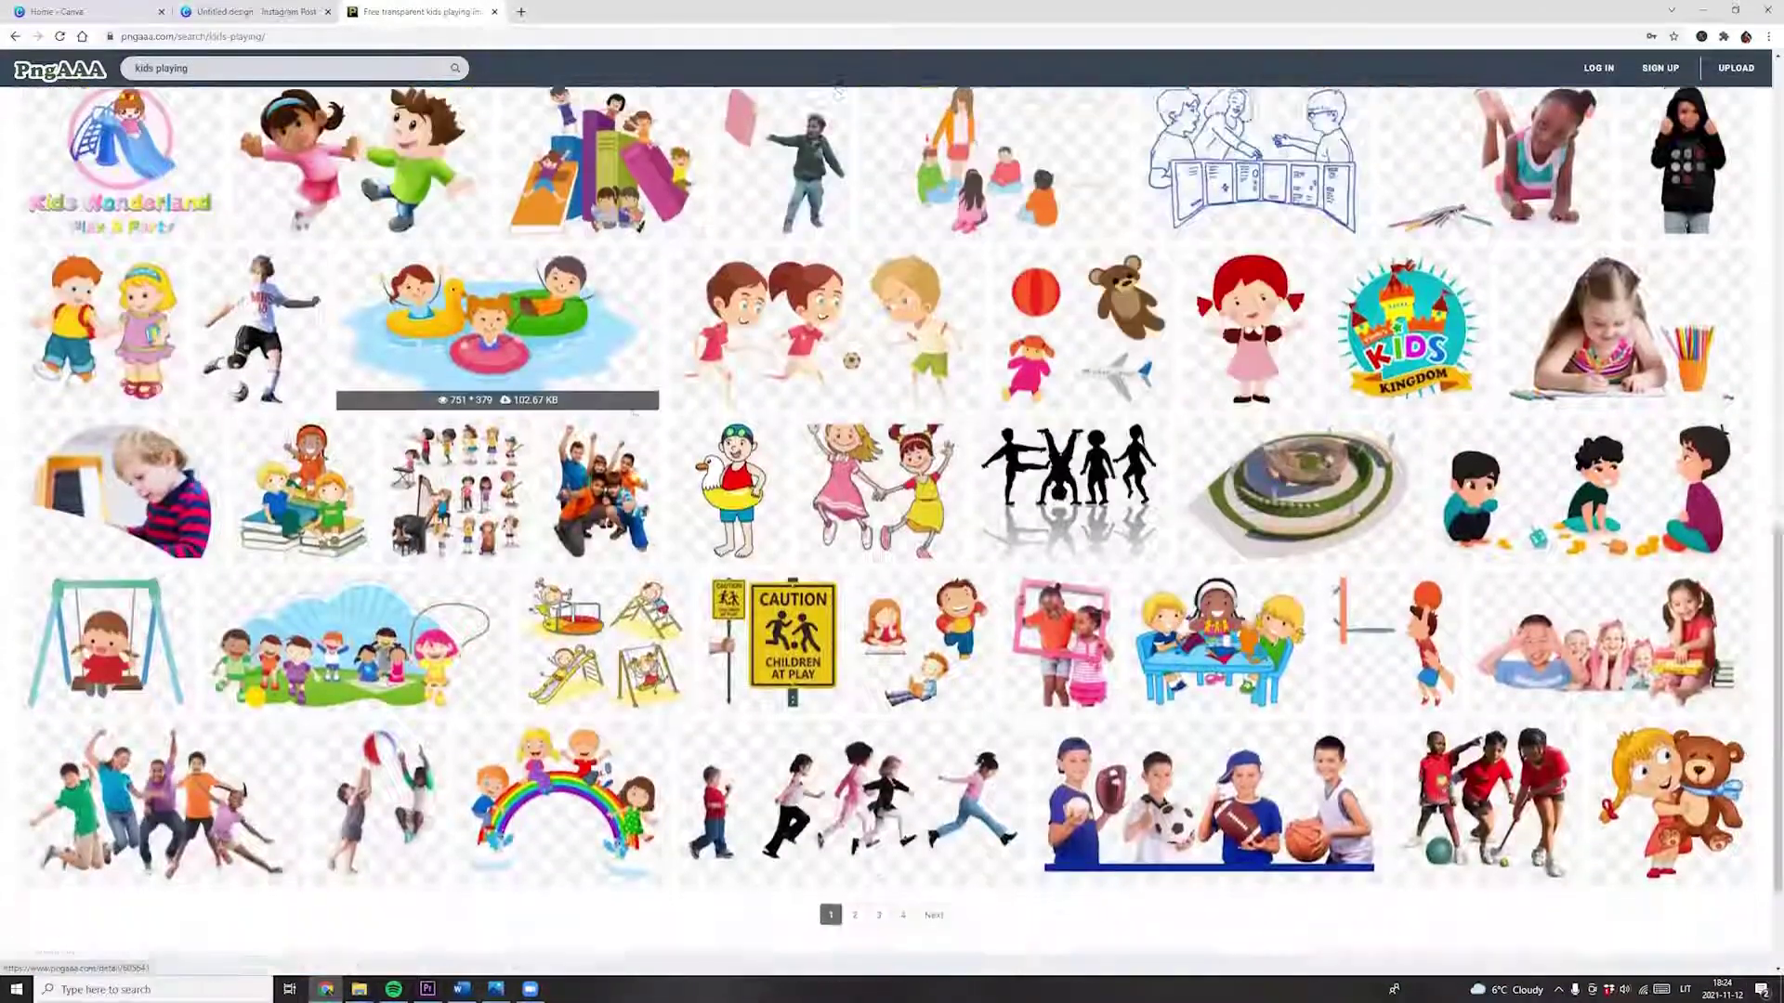
scroll(634, 469, "down", 3)
scroll(635, 472, "up", 2)
scroll(576, 427, "up", 4)
scroll(502, 381, "up", 4)
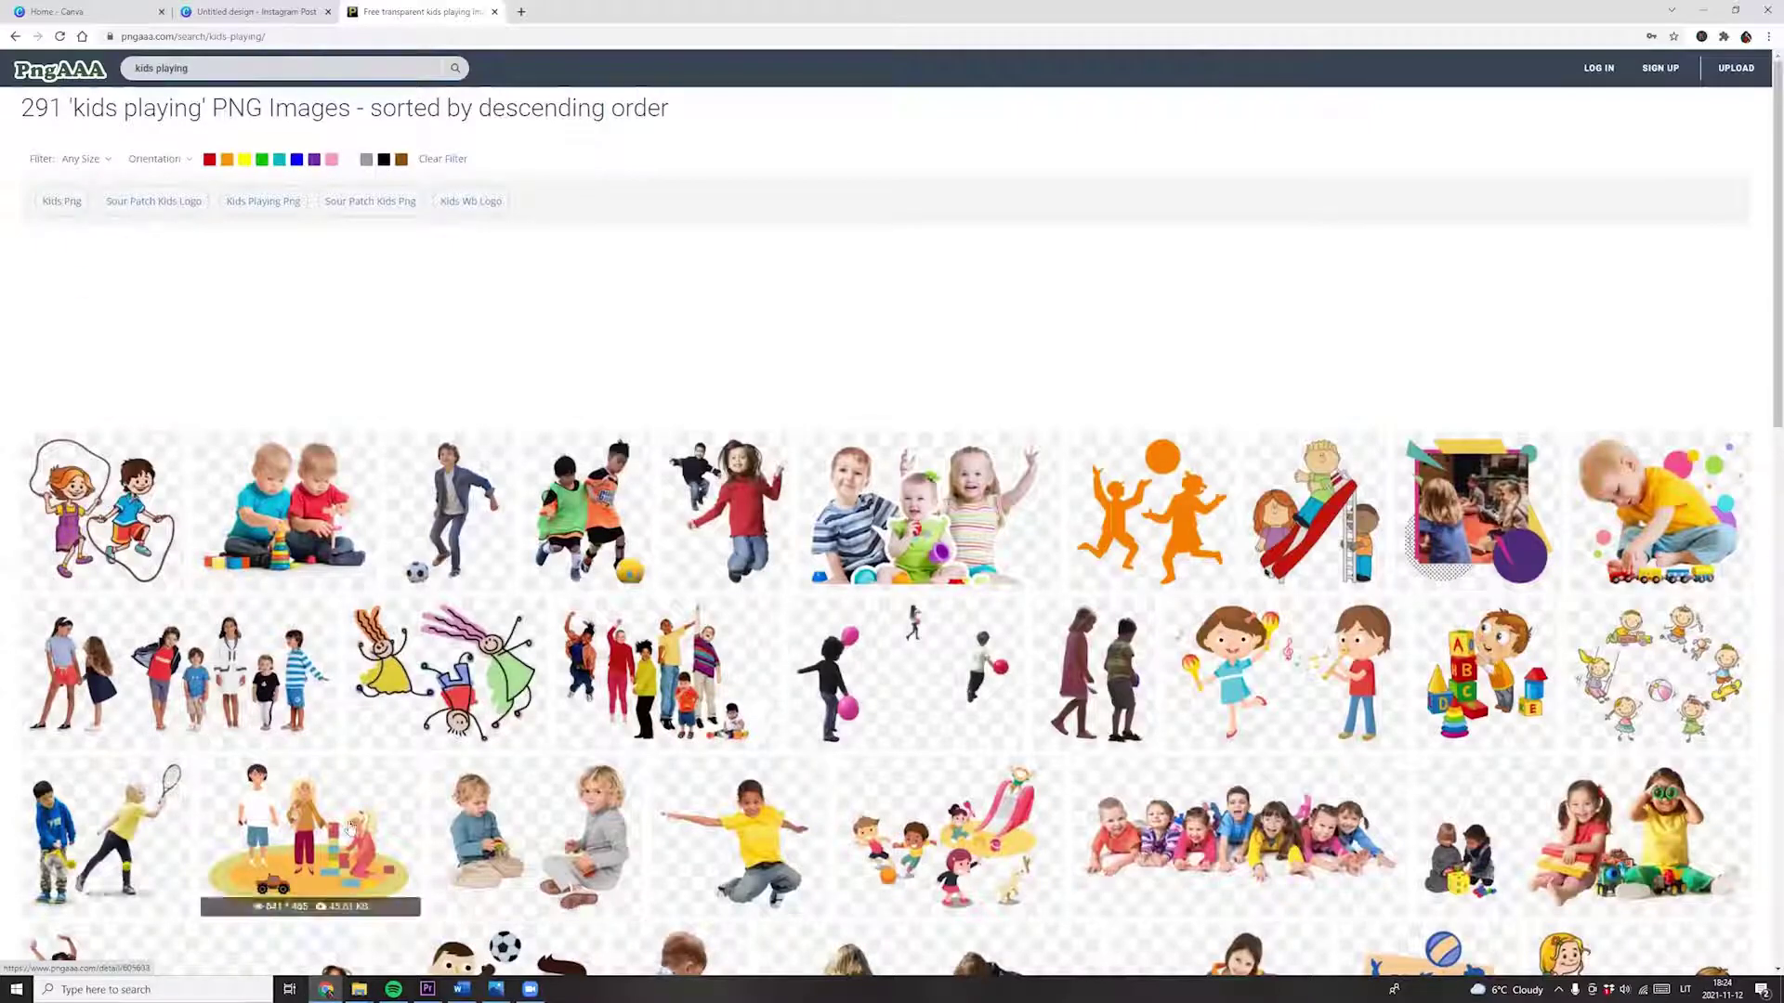
scroll(350, 827, "up", 2, "ctrl")
scroll(350, 827, "up", 2, "ctrl")
scroll(351, 827, "up", 1, "ctrl")
scroll(350, 827, "up", 2, "ctrl")
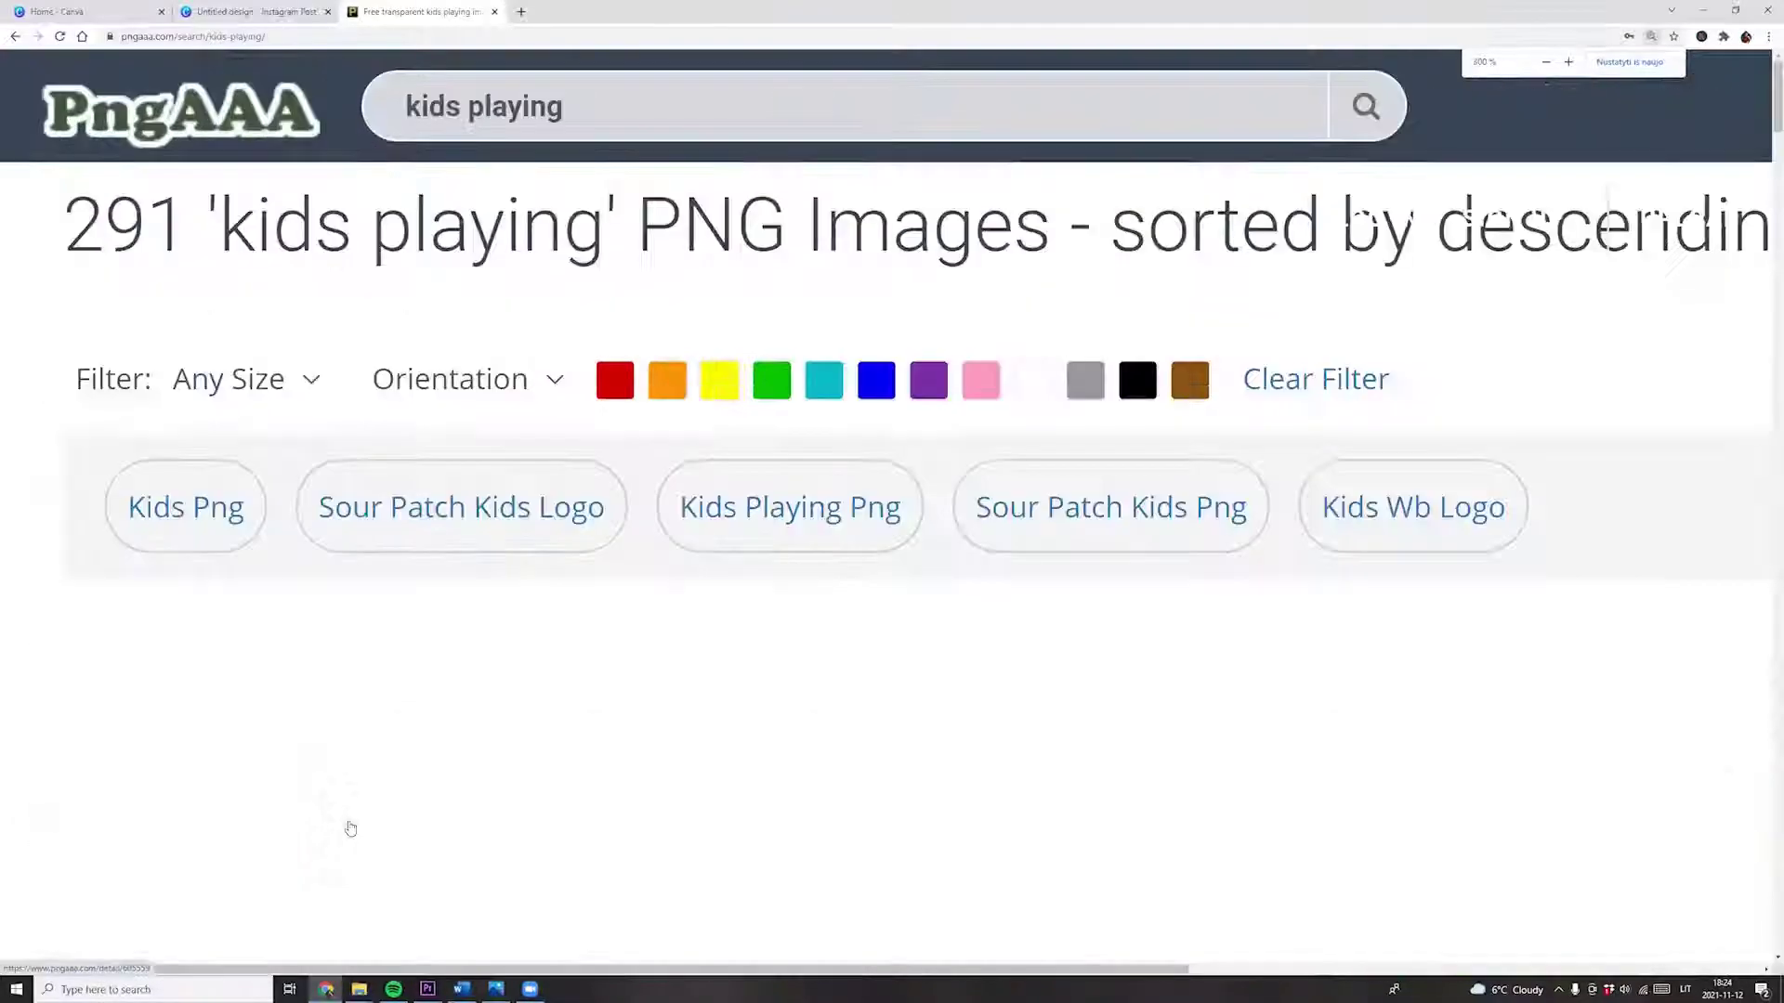
scroll(350, 826, "up", 2, "ctrl")
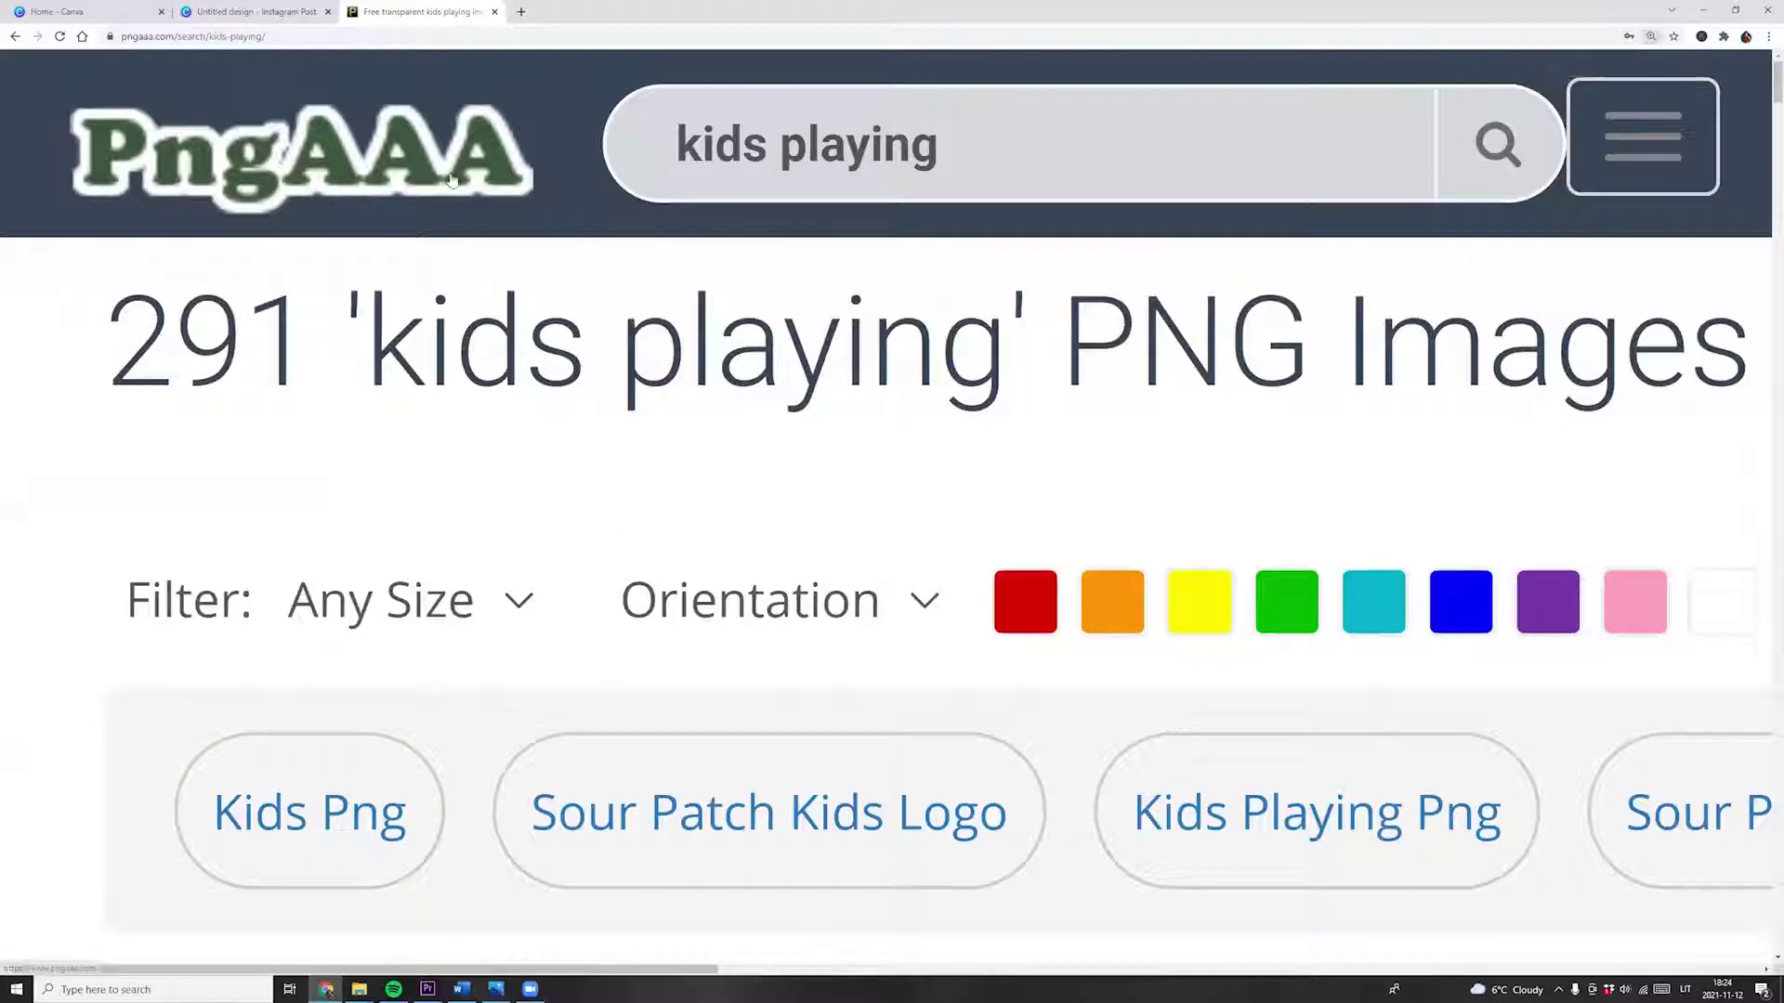
Check PngAAA's Any Size filter, then show the Canva post's uploaded images
left_click(459, 607)
scroll(459, 607, "down", 1)
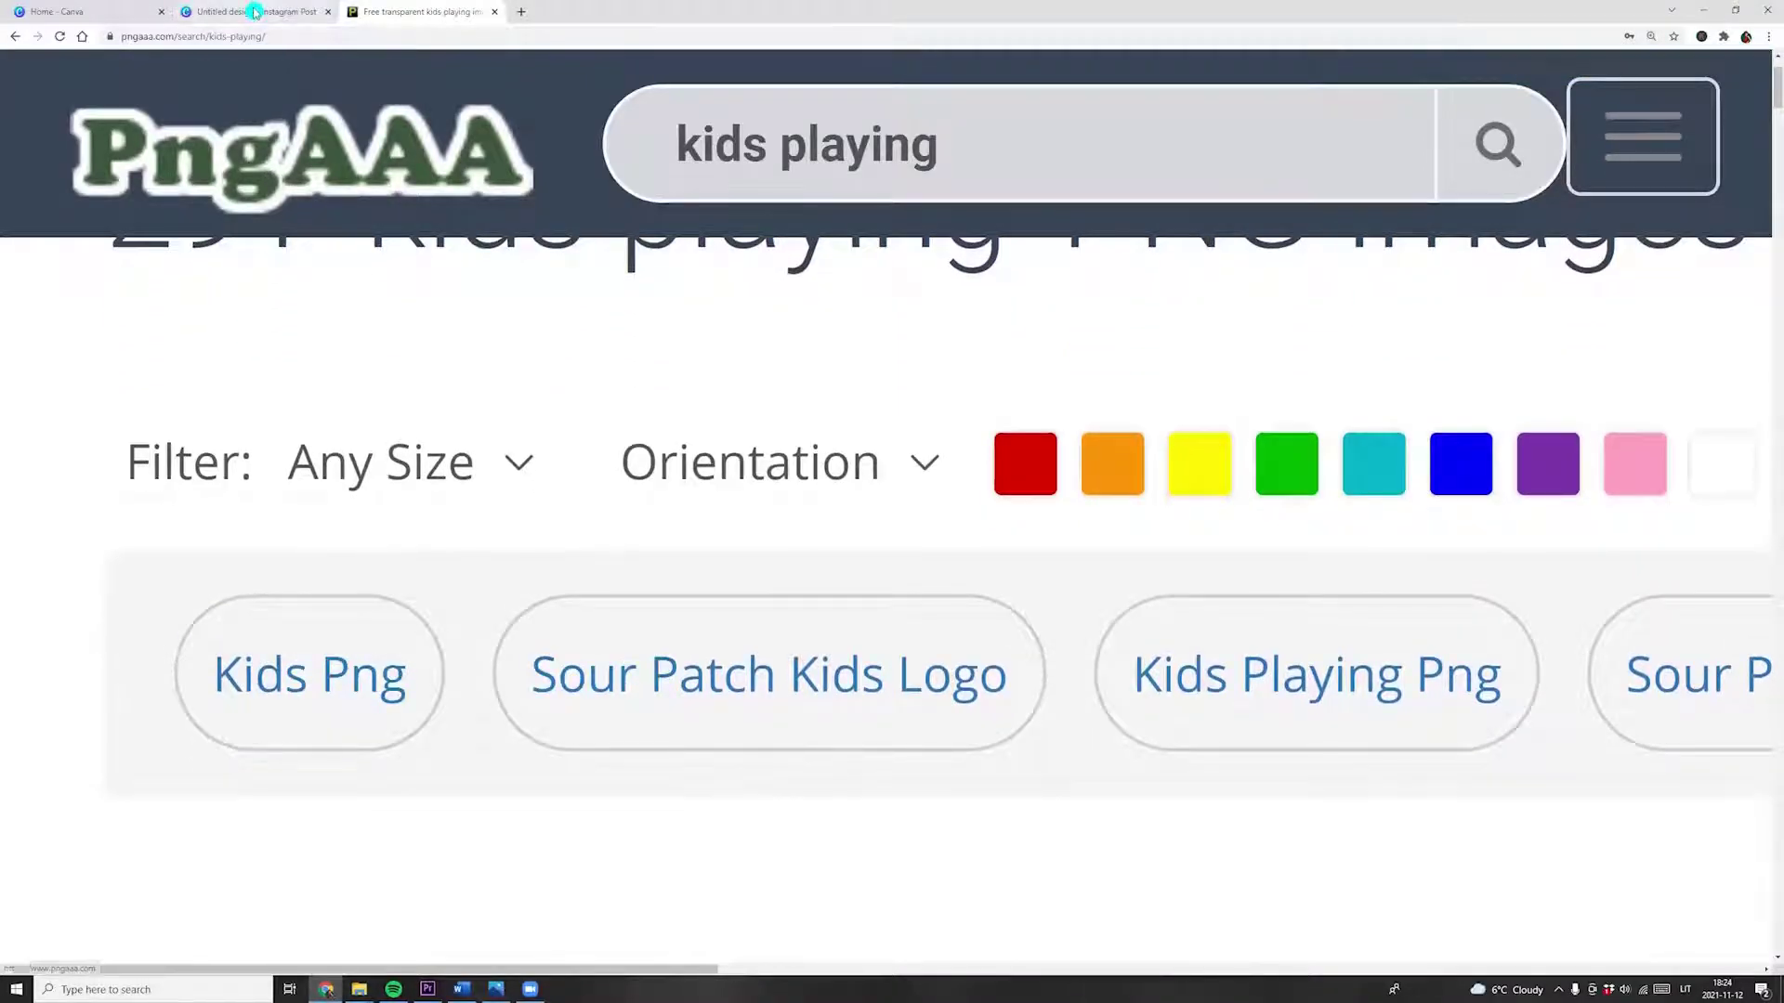
left_click(256, 12)
left_click(70, 302)
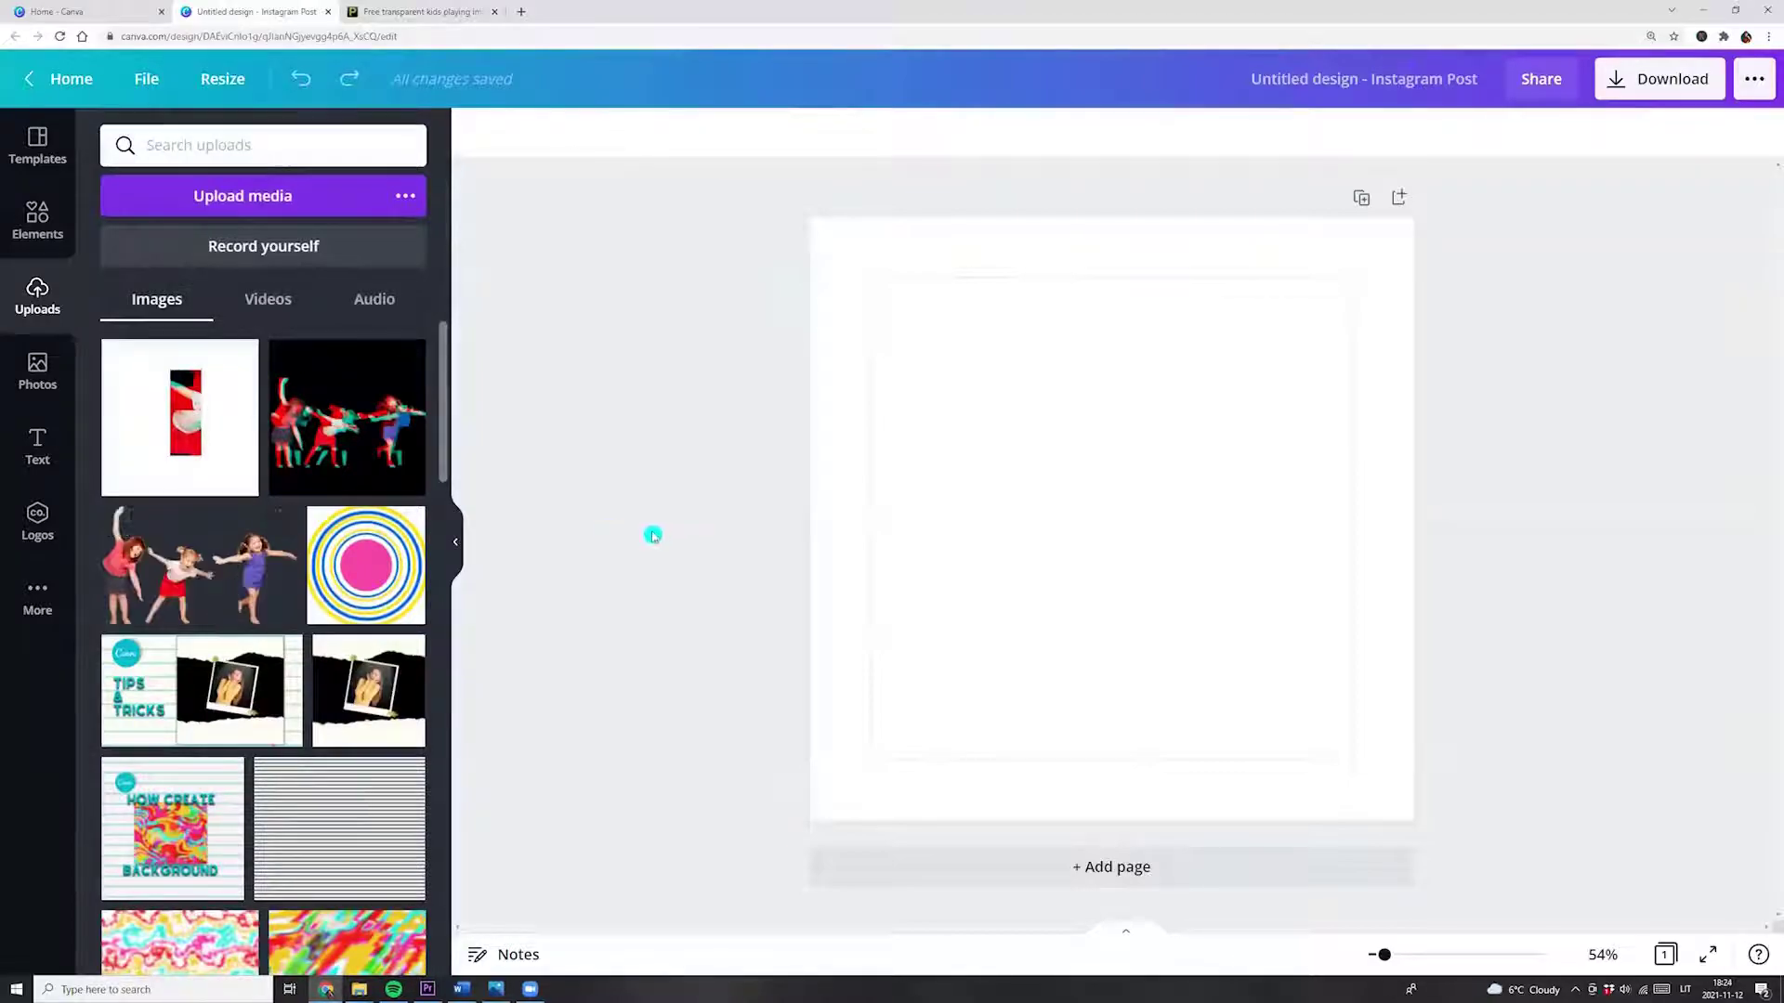
Add the three dancing girls upload and drag its corners to span most of the page
left_click(234, 567)
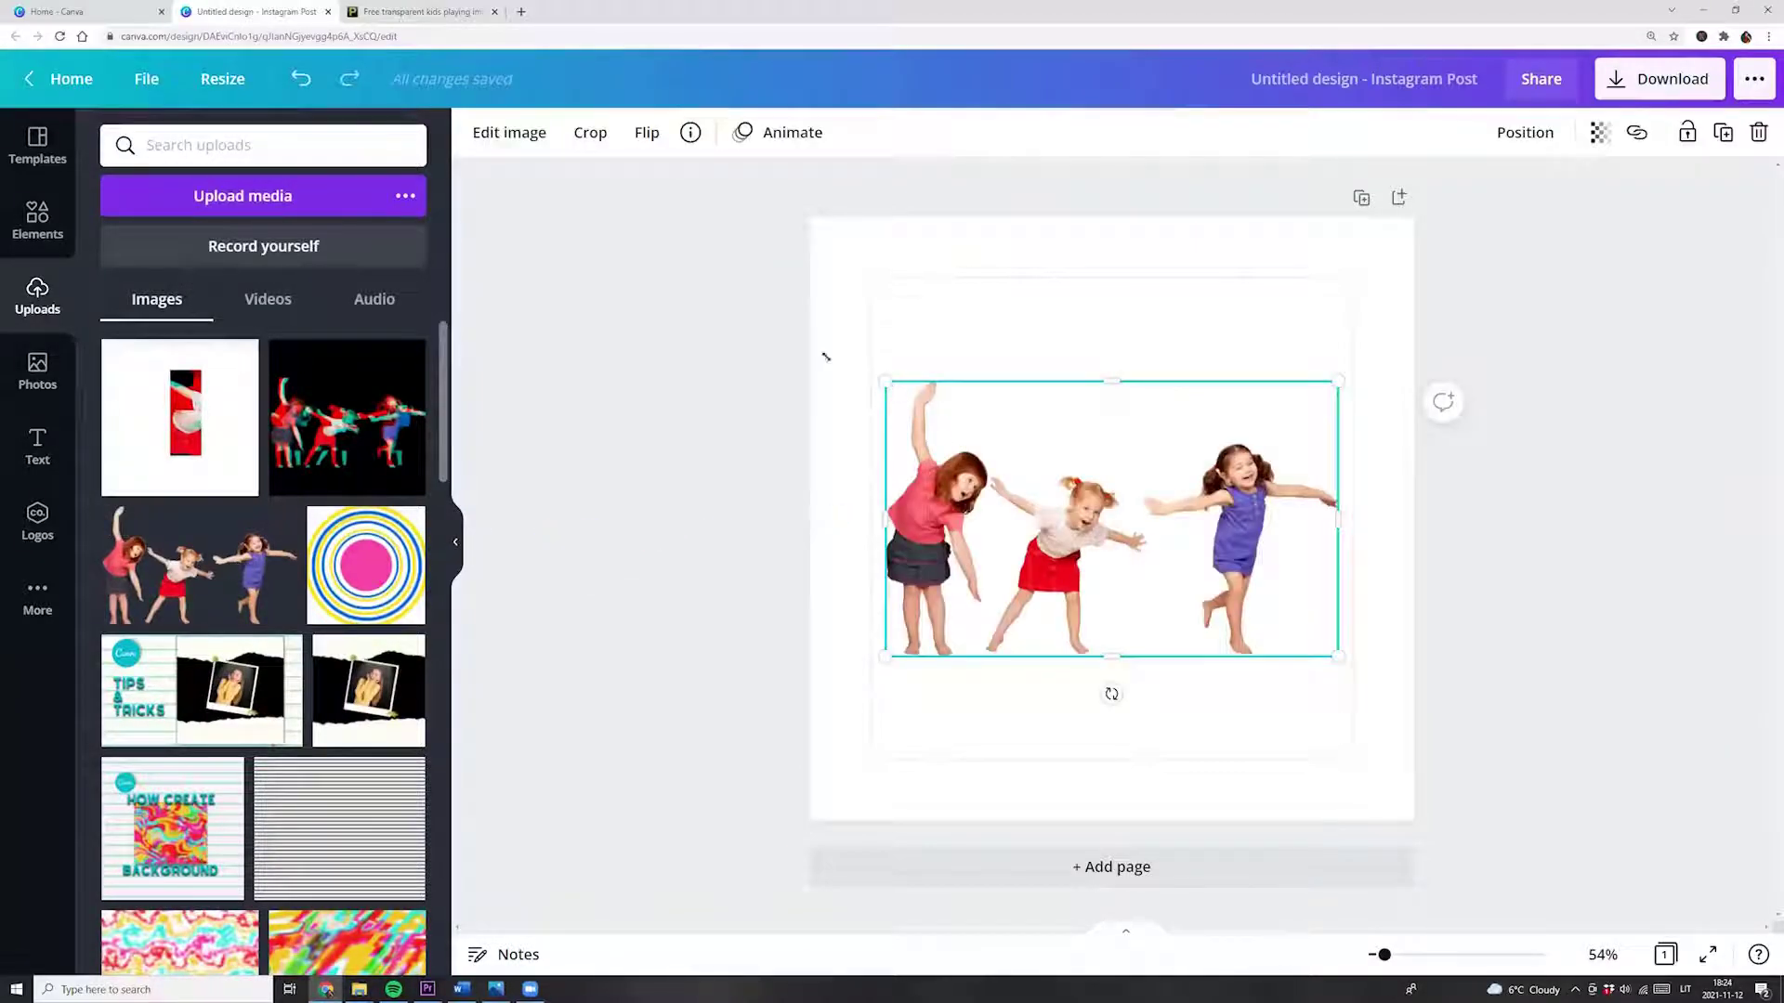
left_click_drag(826, 357, 821, 342)
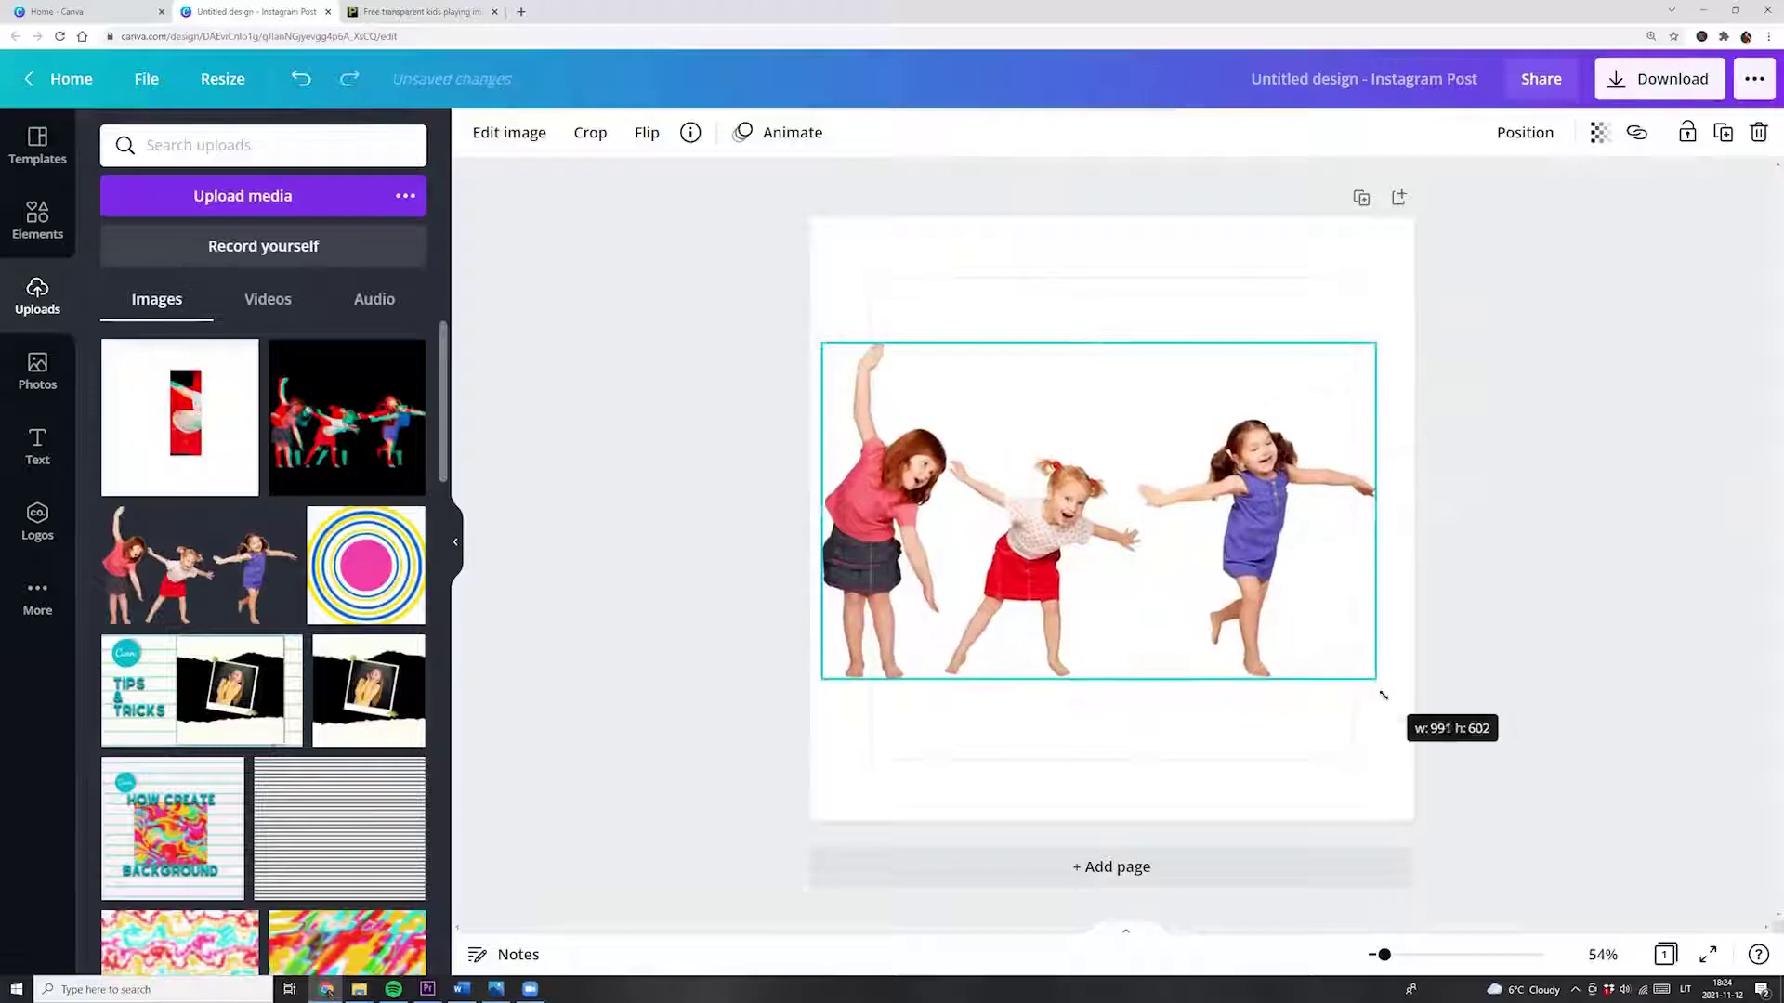
left_click_drag(1338, 655, 1404, 695)
left_click(212, 79)
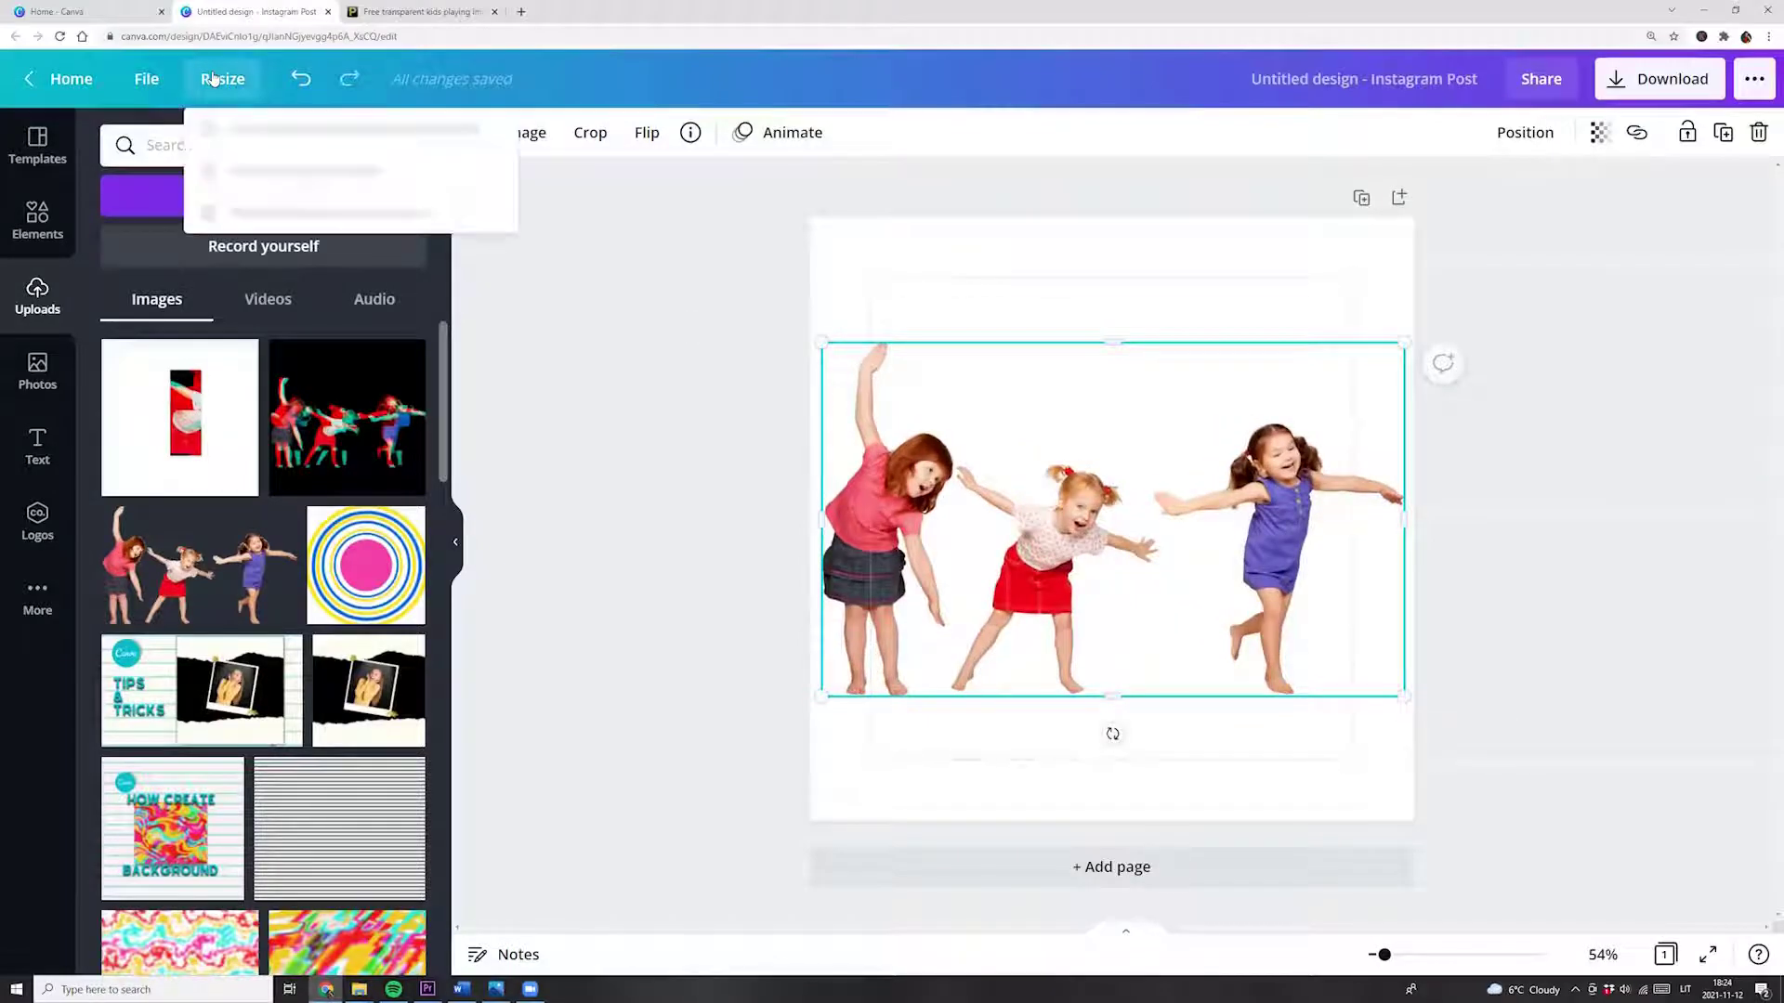
left_click(160, 72)
left_click(674, 339)
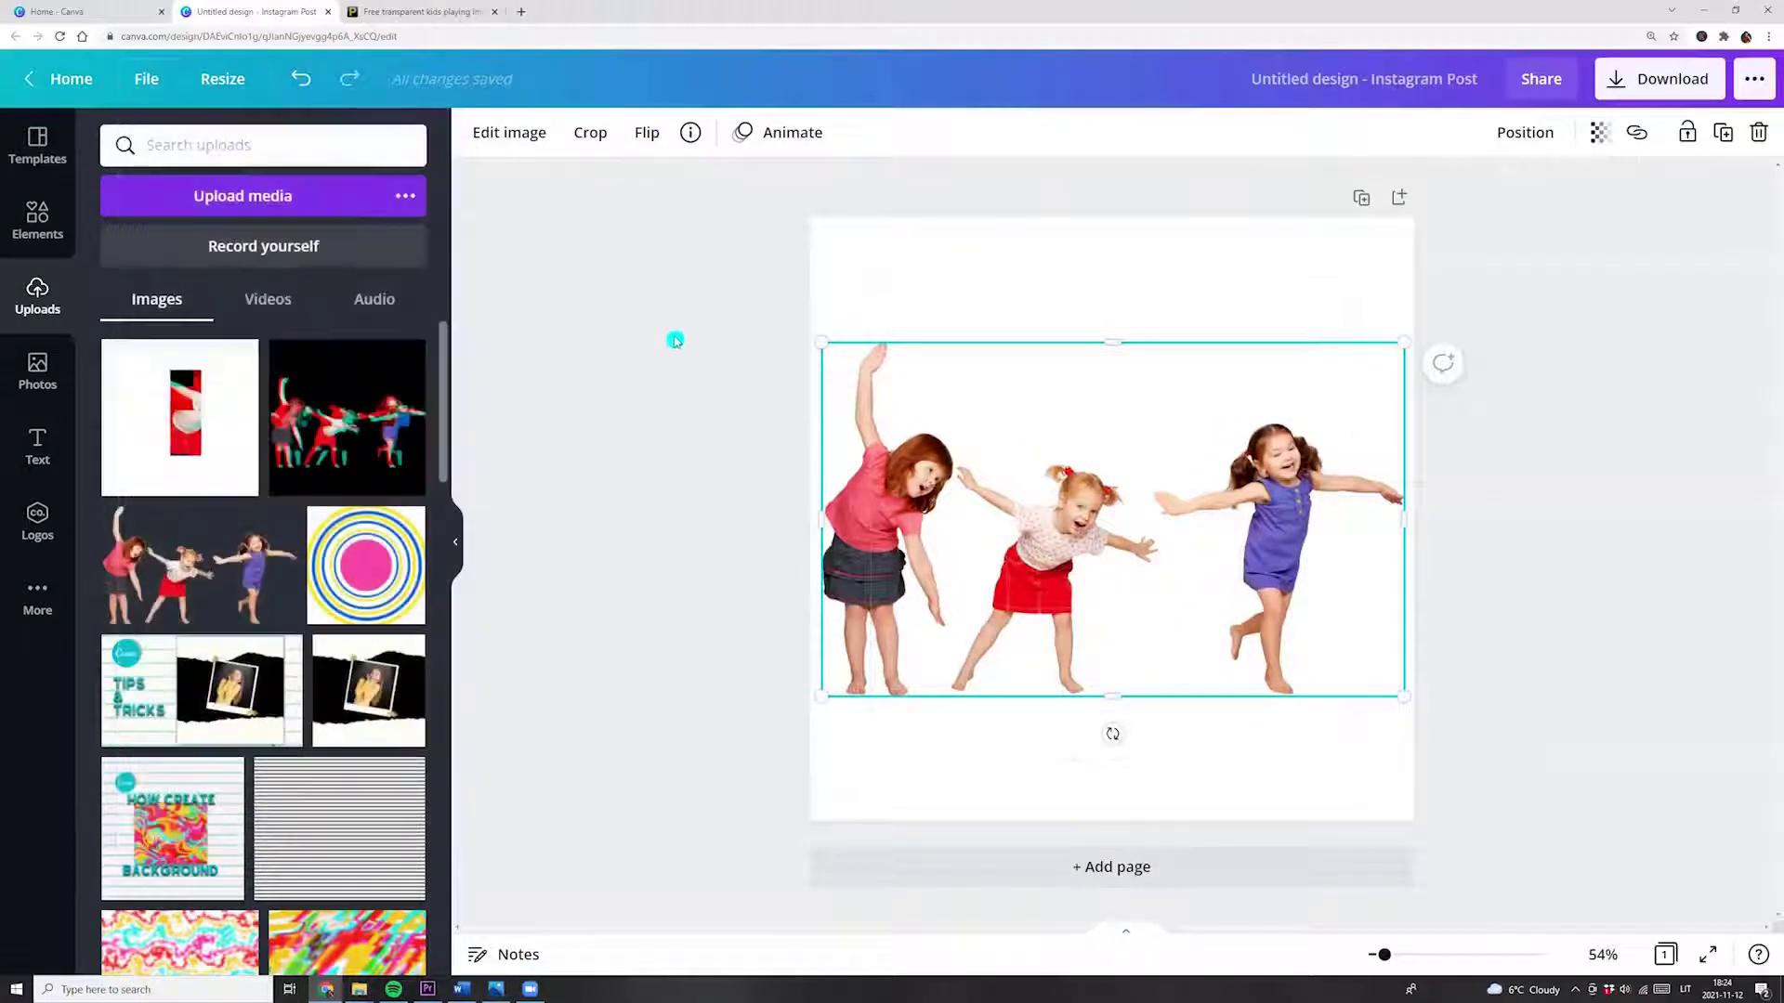
left_click(1020, 539)
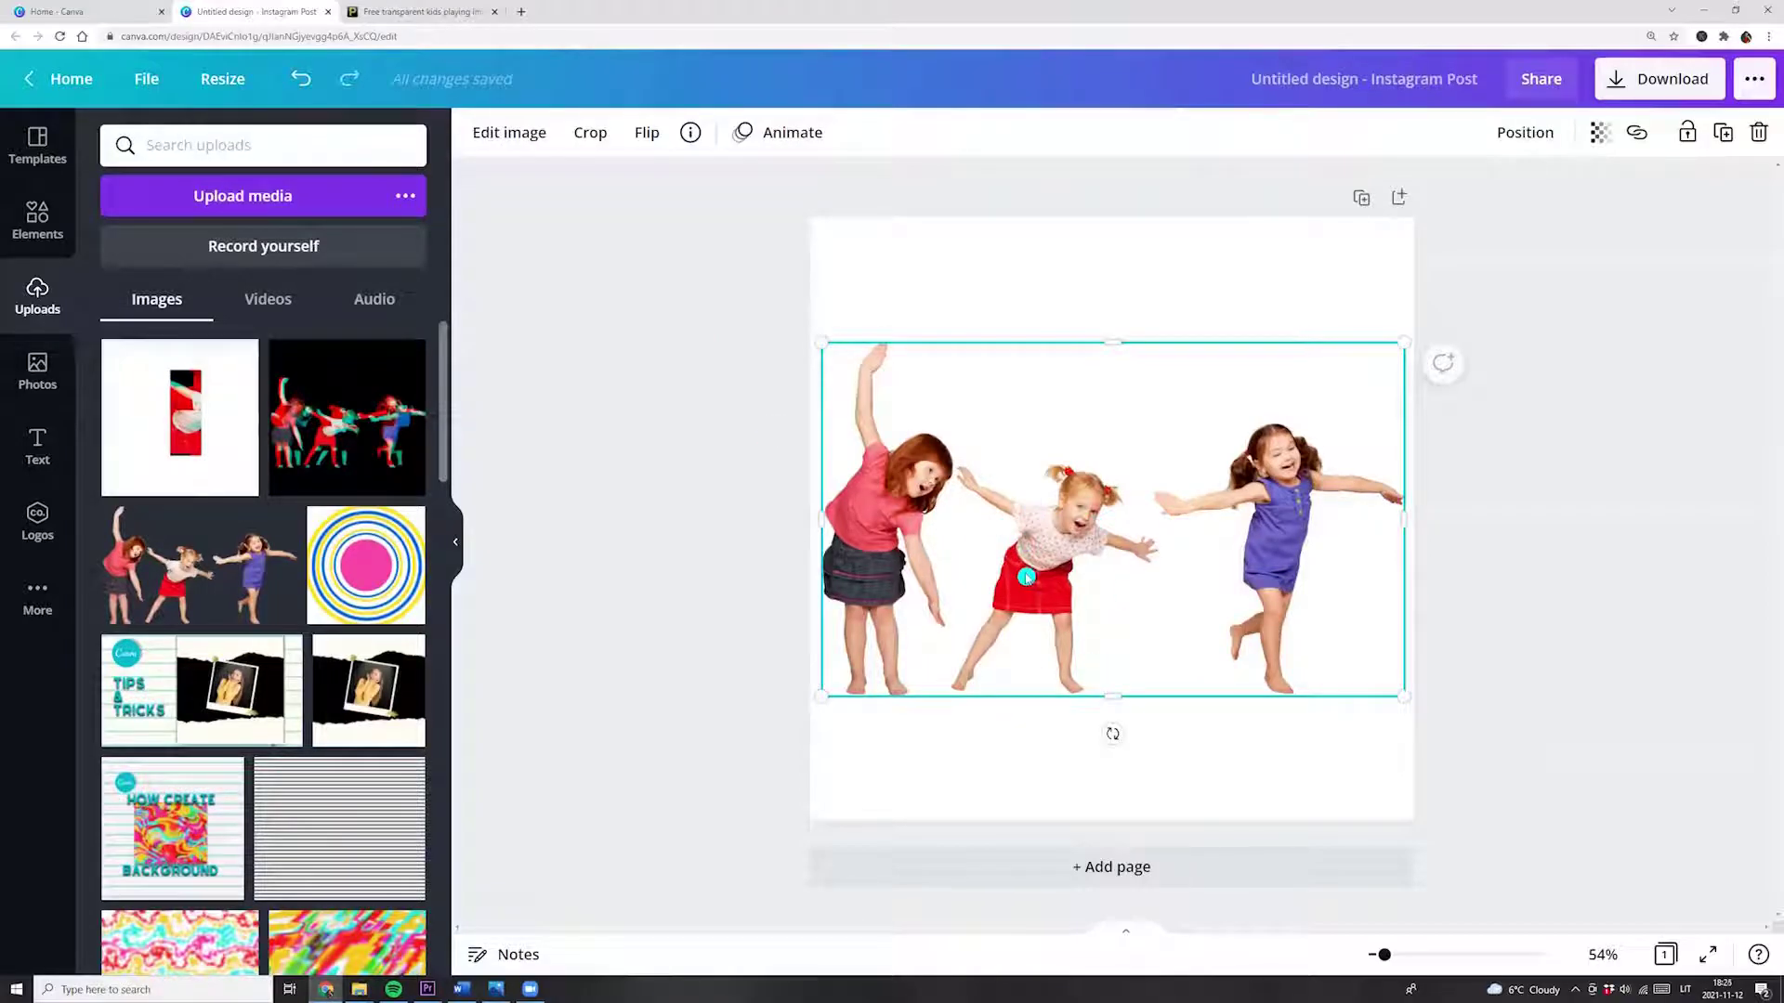
Apply the Trippy Mood Stone glitch effect to the girls photo
left_click(516, 133)
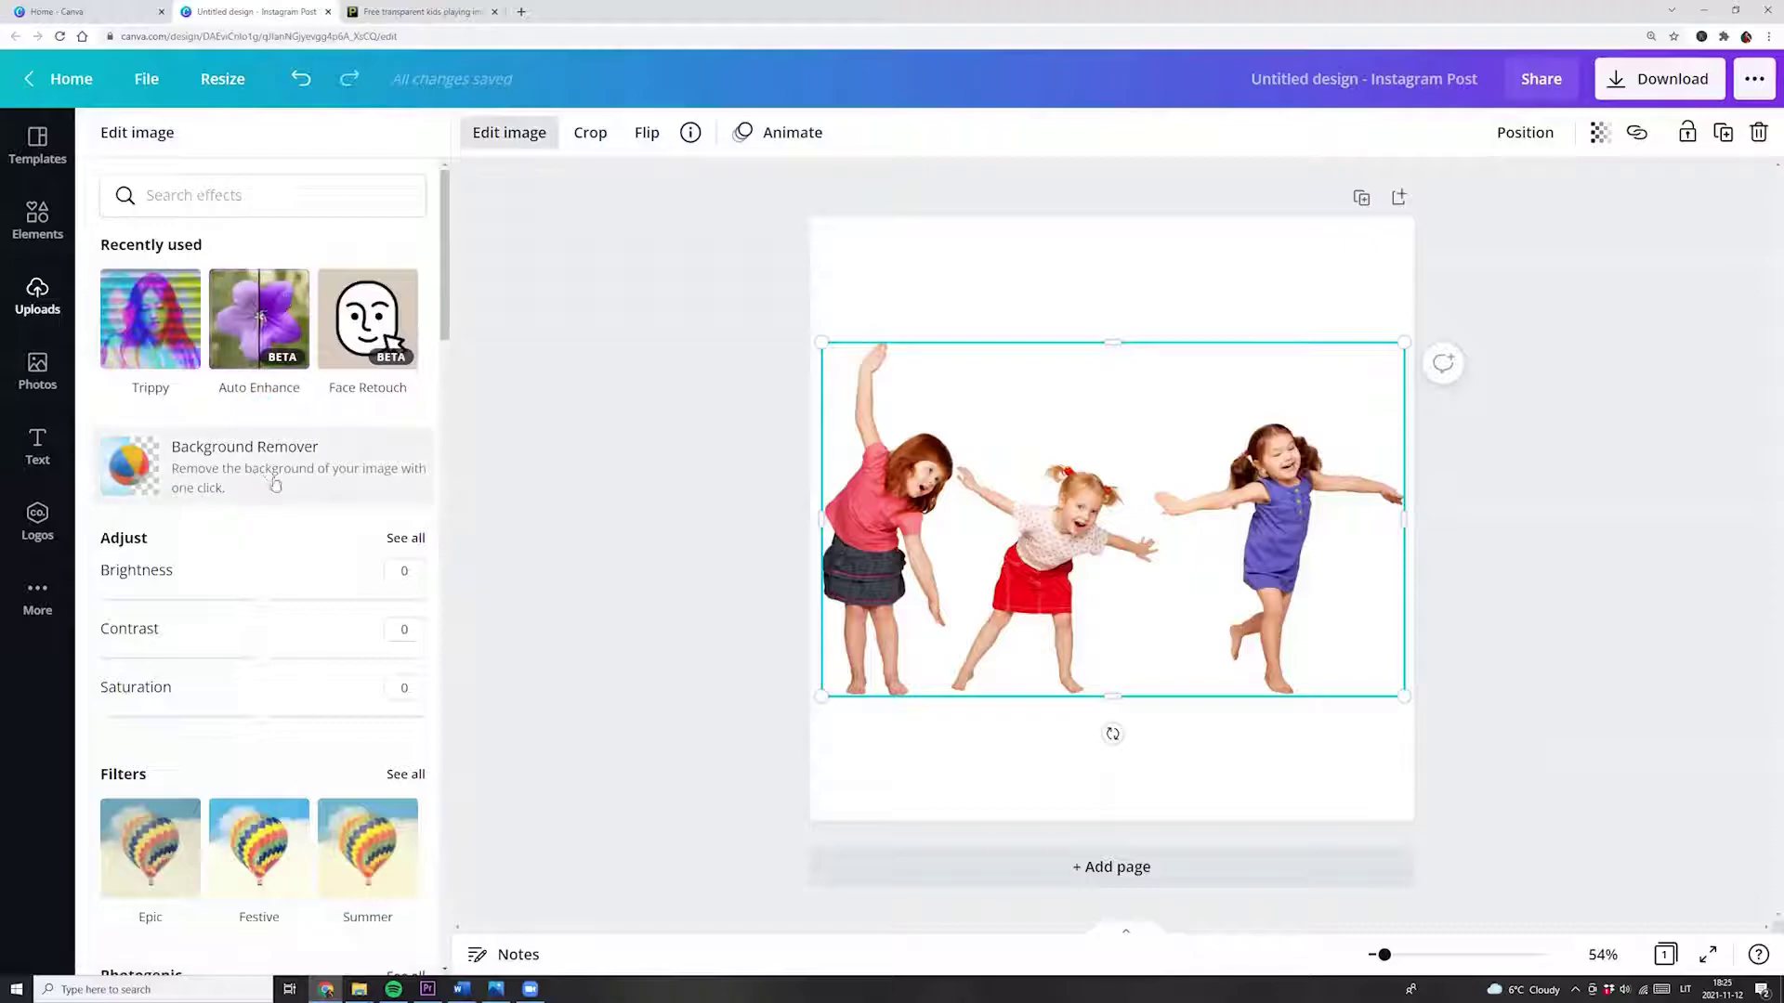
scroll(275, 484, "down", 4)
scroll(279, 501, "down", 2)
scroll(283, 516, "down", 3)
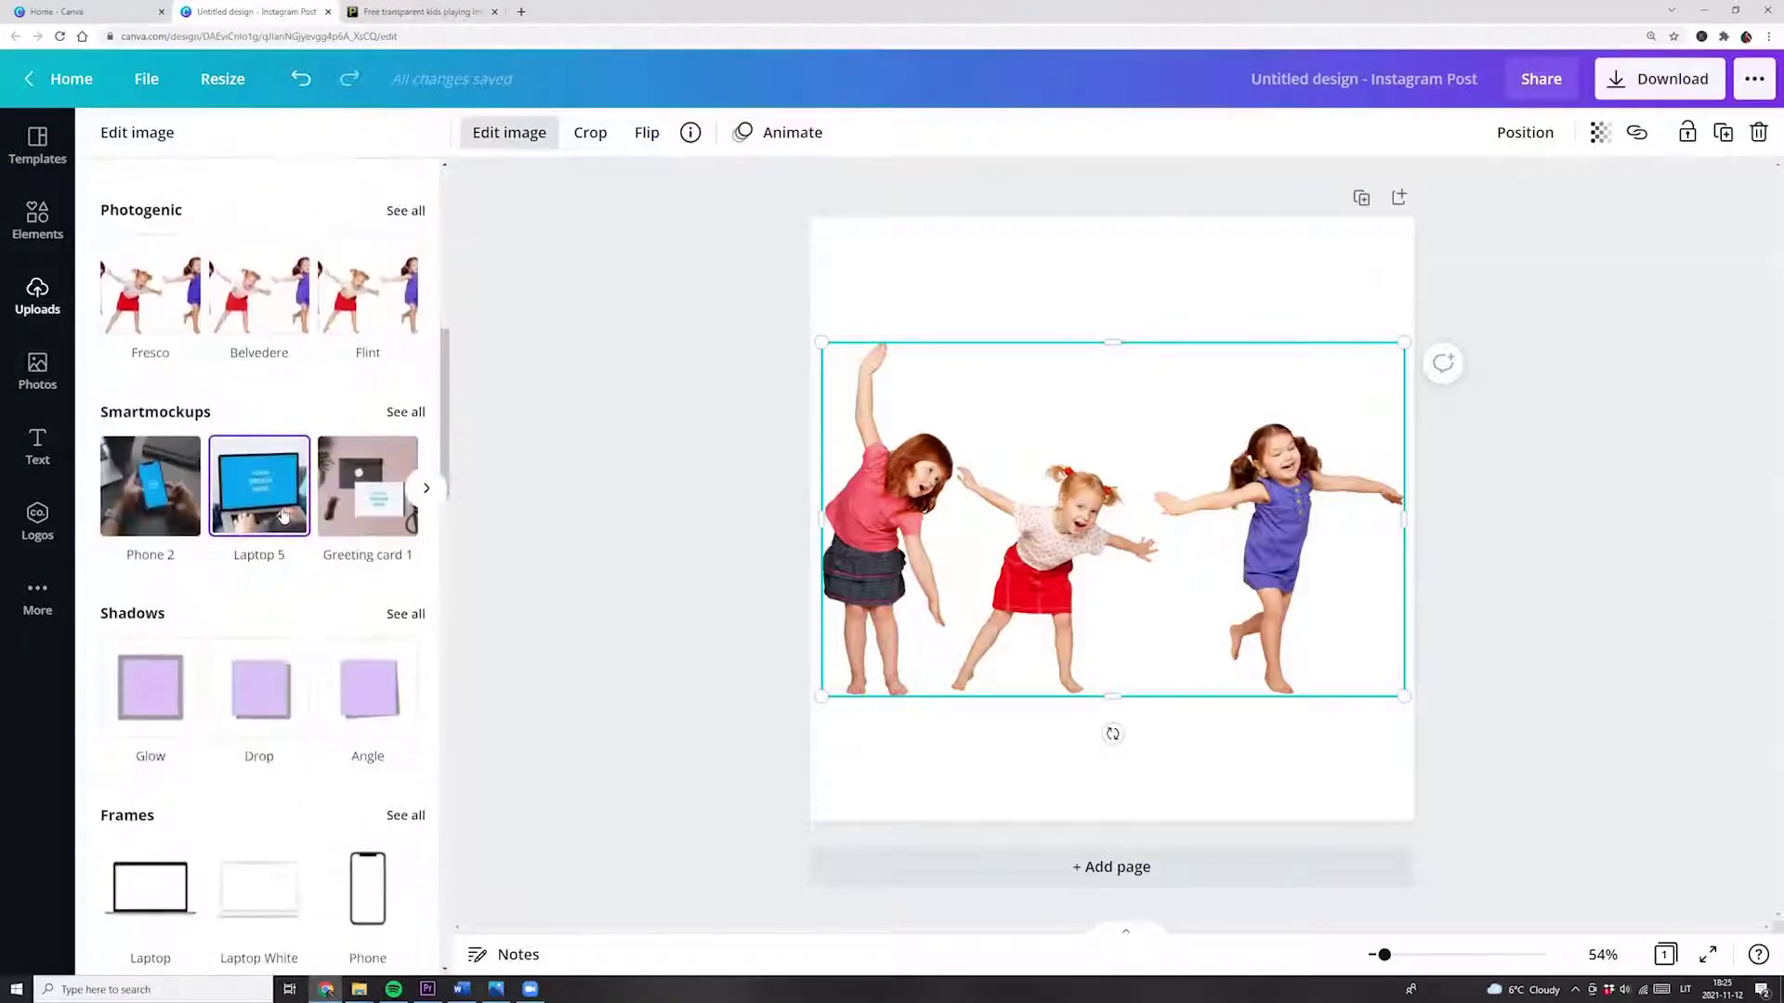
scroll(284, 515, "down", 2)
scroll(281, 518, "down", 5)
scroll(279, 521, "down", 4)
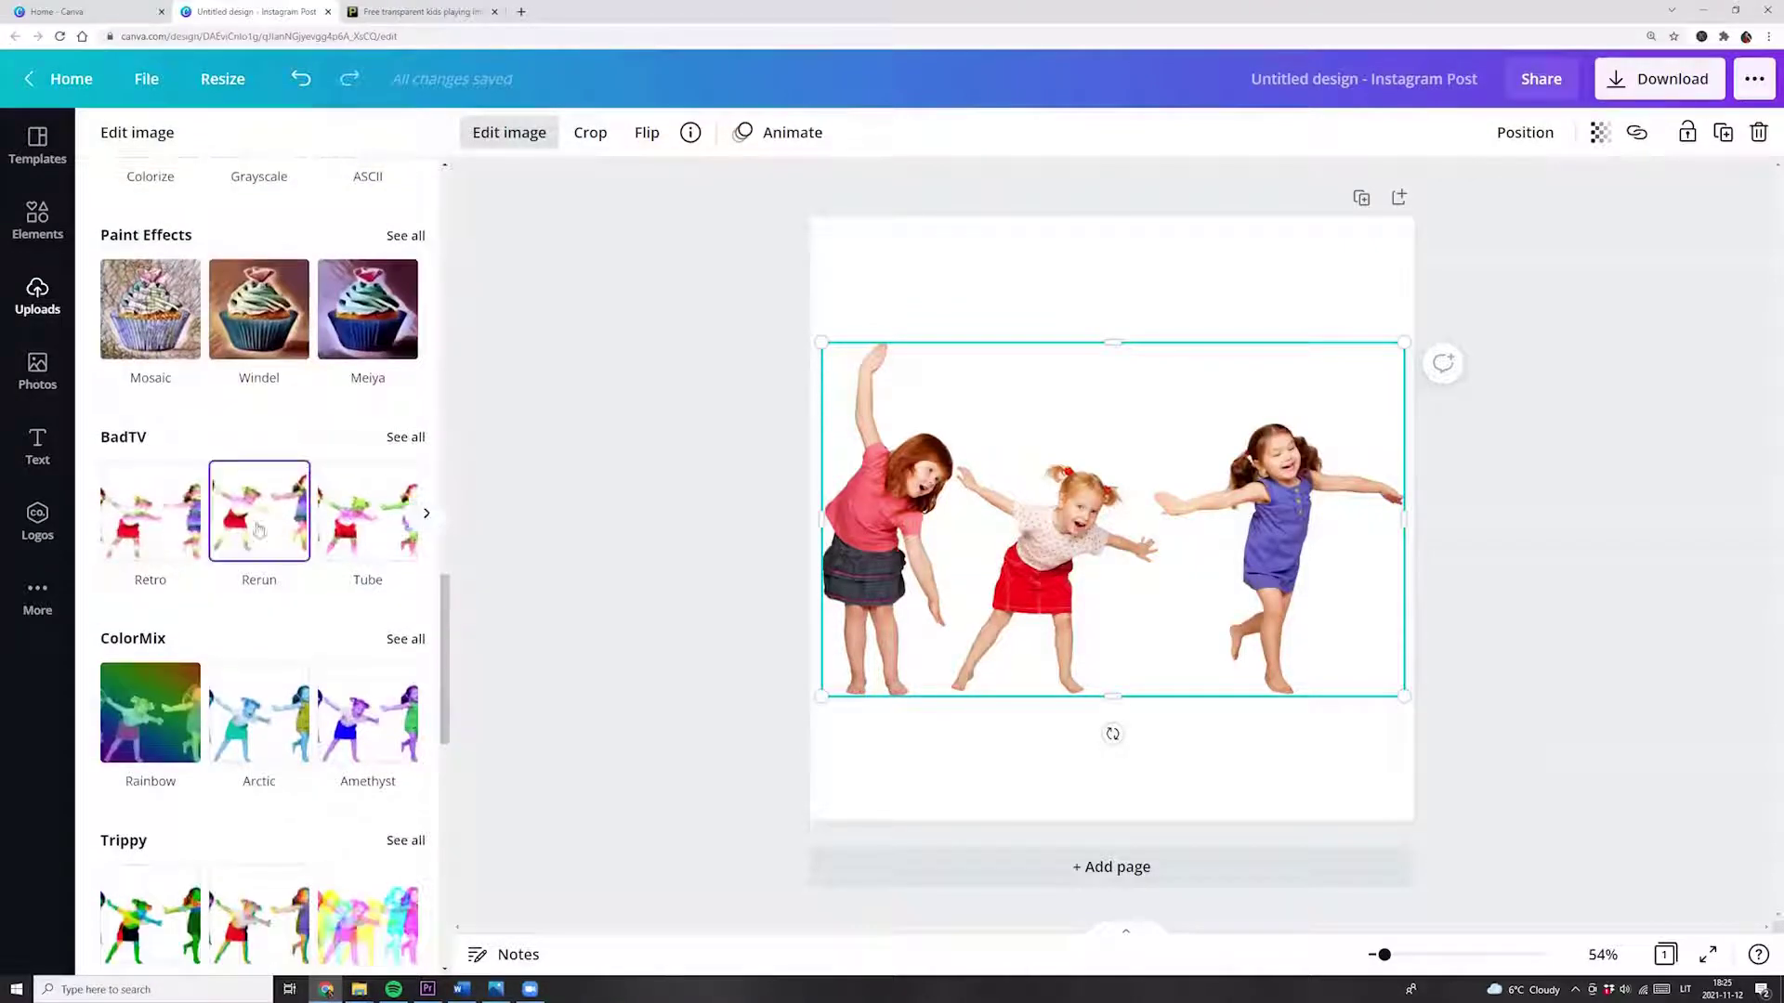
scroll(260, 529, "down", 4)
scroll(258, 530, "down", 1)
left_click(405, 323)
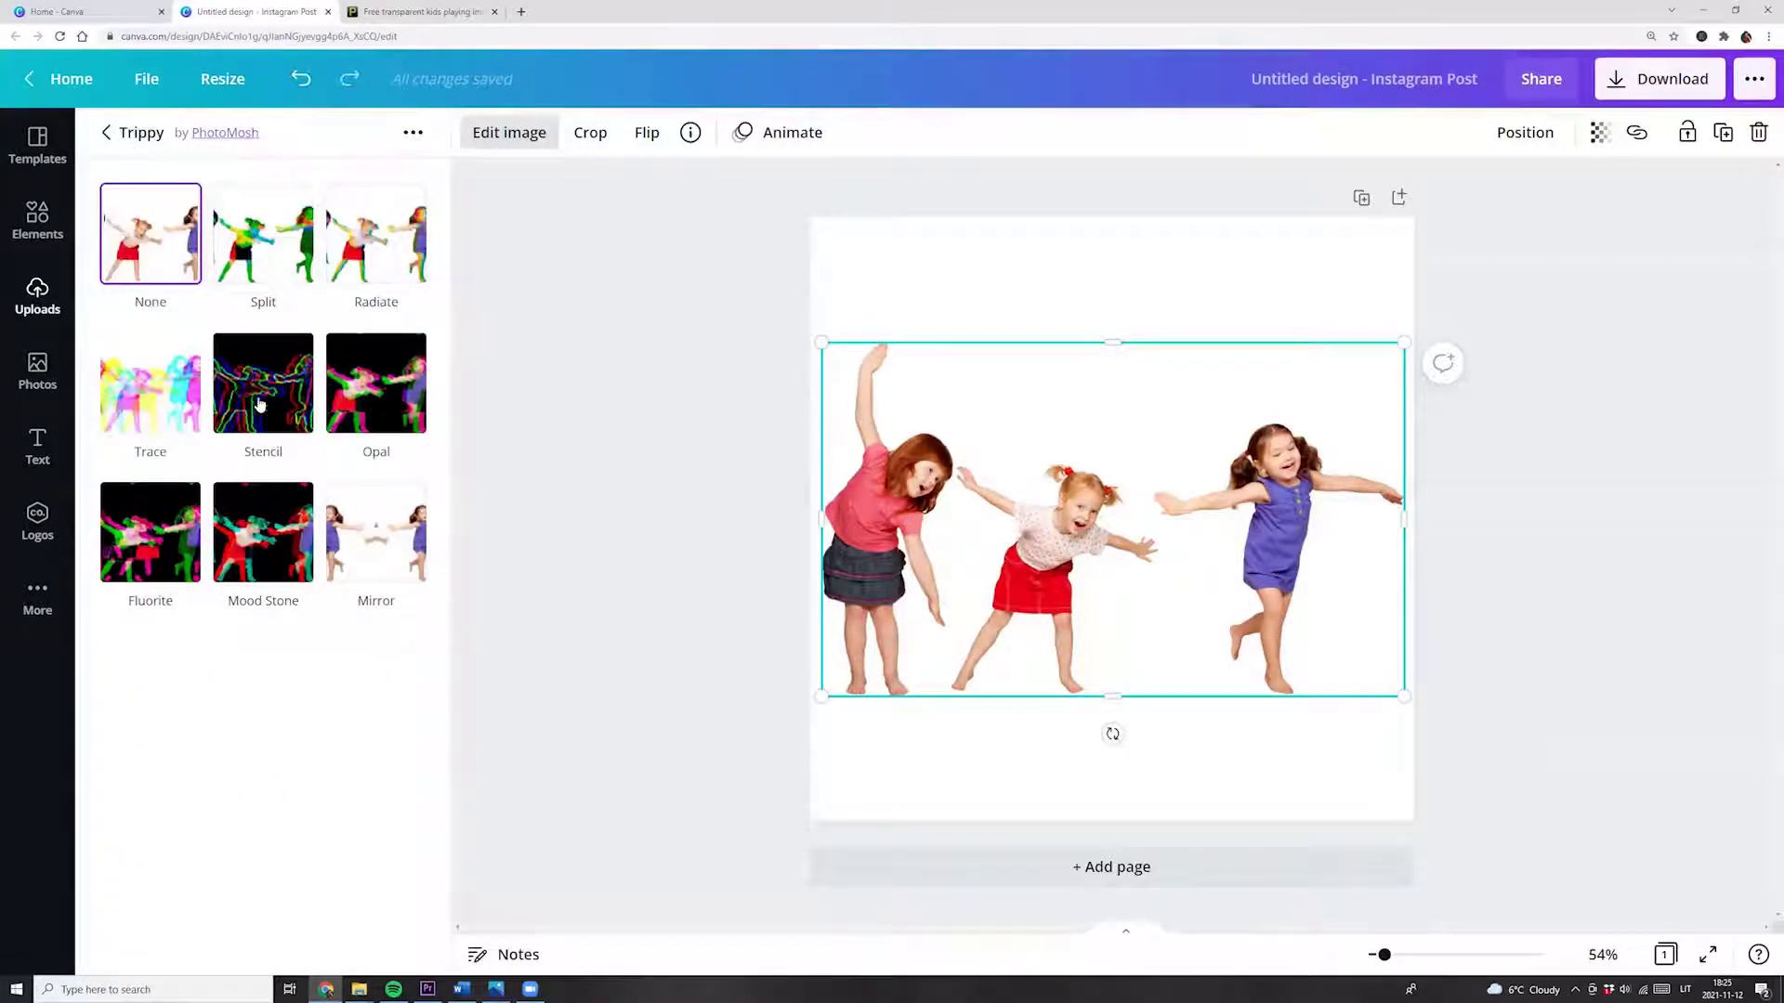
left_click(267, 538)
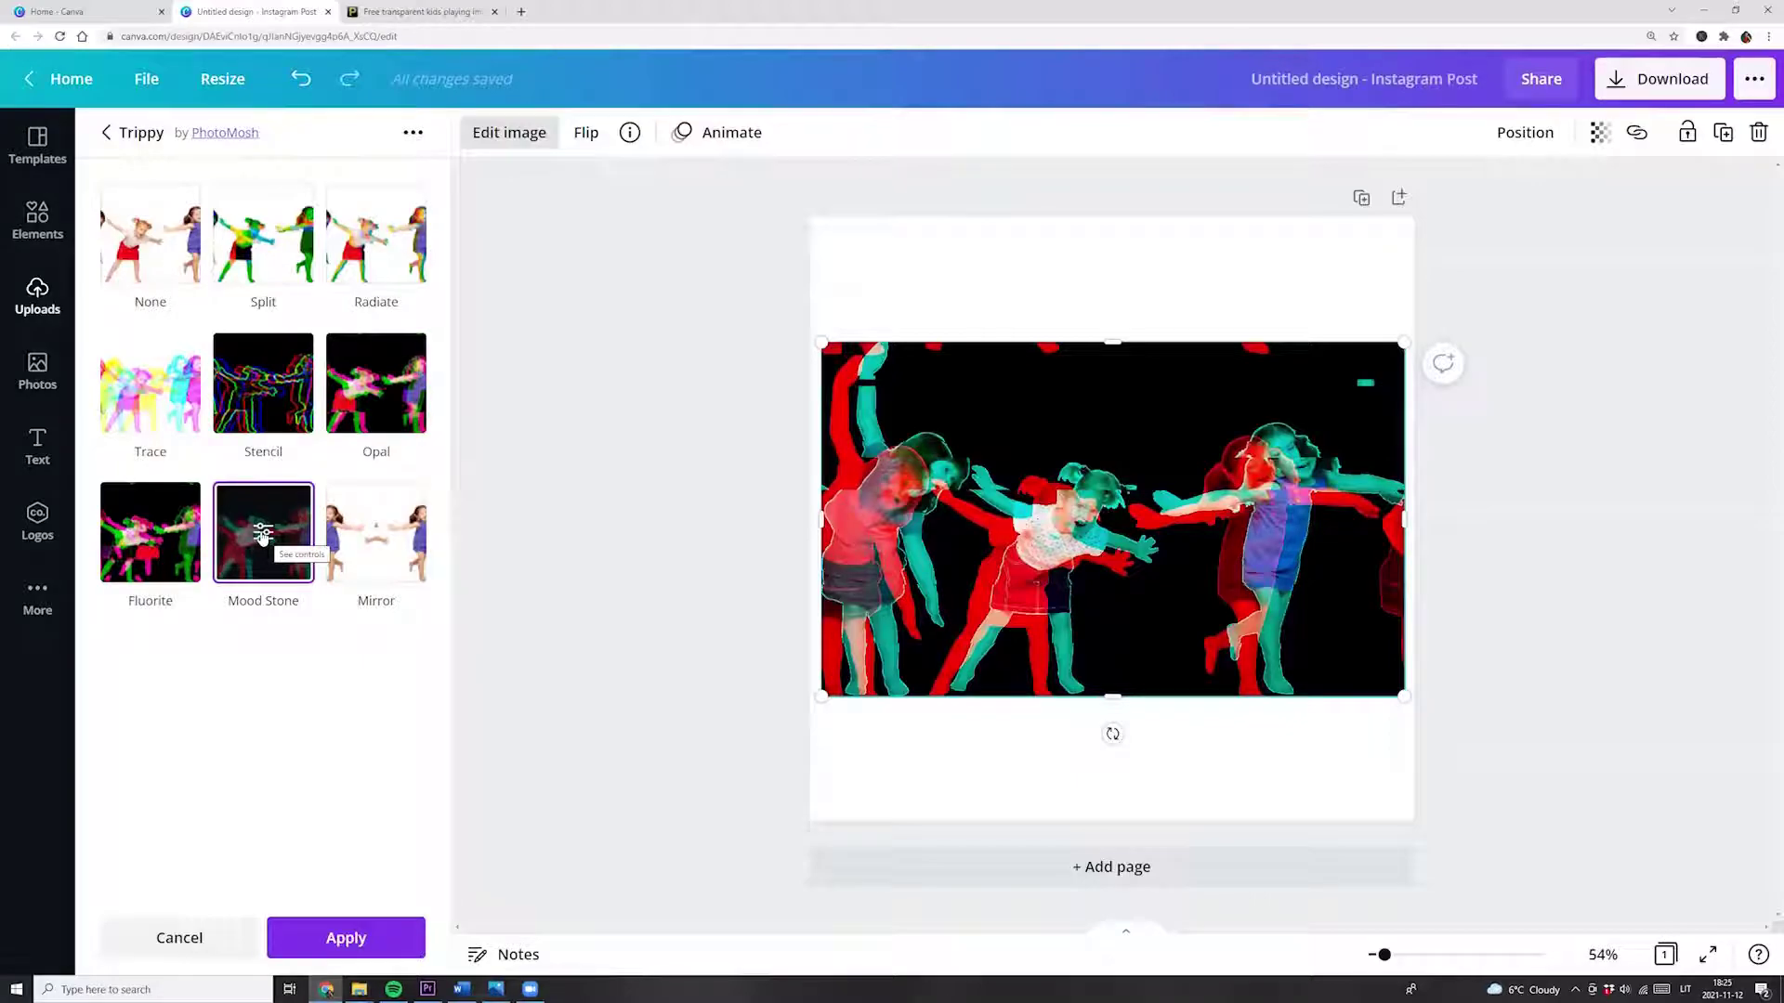
Set Mood Stone's Jitter Amount to 0.17 and Speed to maximum
left_click(262, 536)
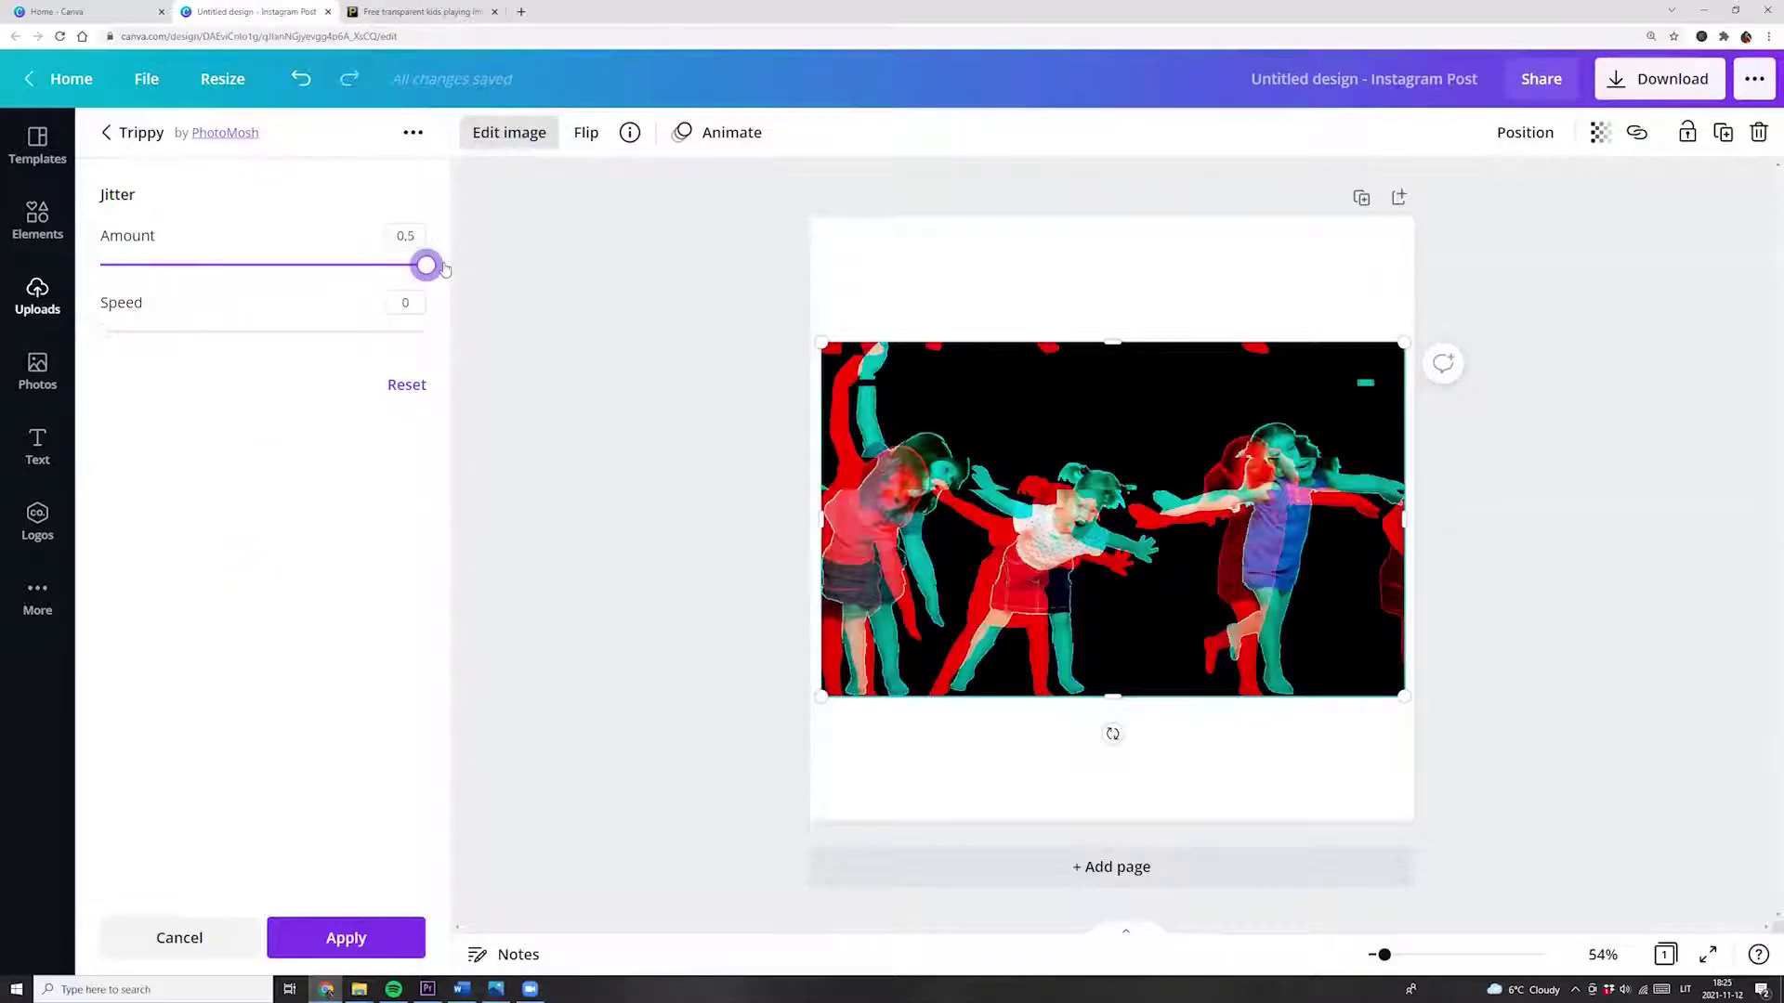
mouse_move(427, 266)
left_mouse_down()
mouse_move(100, 267)
mouse_move(492, 295)
left_mouse_up()
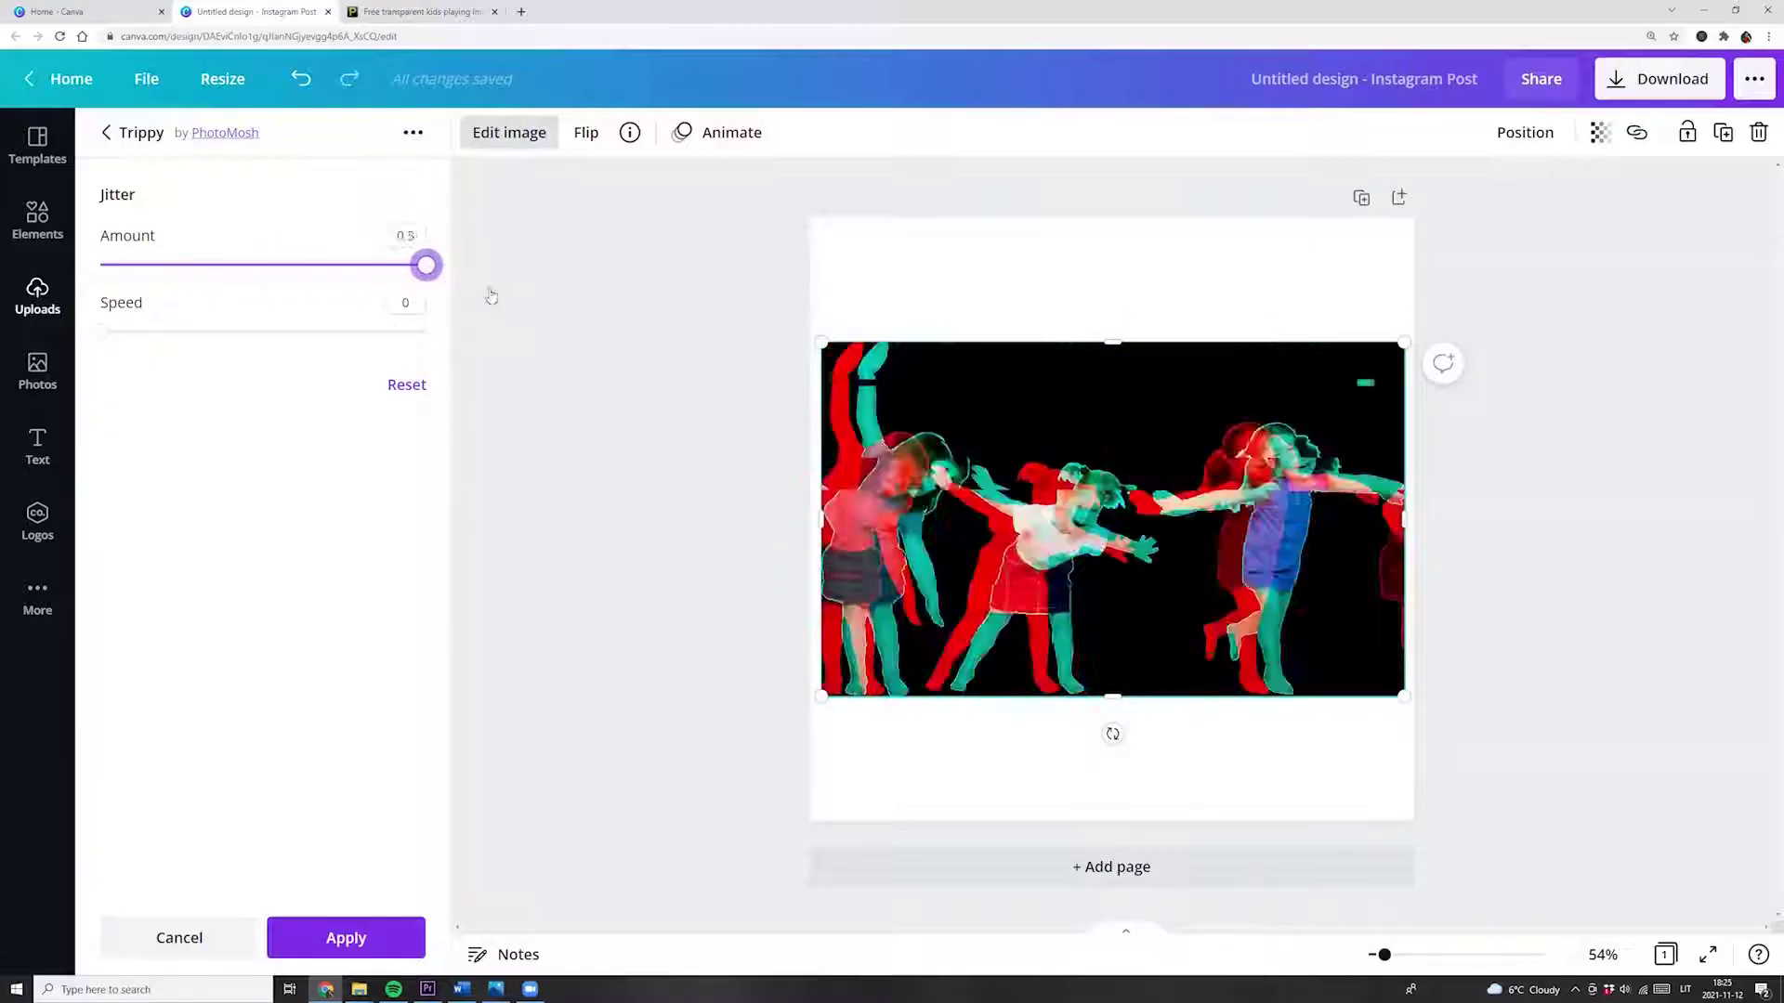
mouse_move(100, 331)
left_mouse_down()
mouse_move(457, 378)
mouse_move(85, 351)
left_mouse_up()
left_click(327, 940)
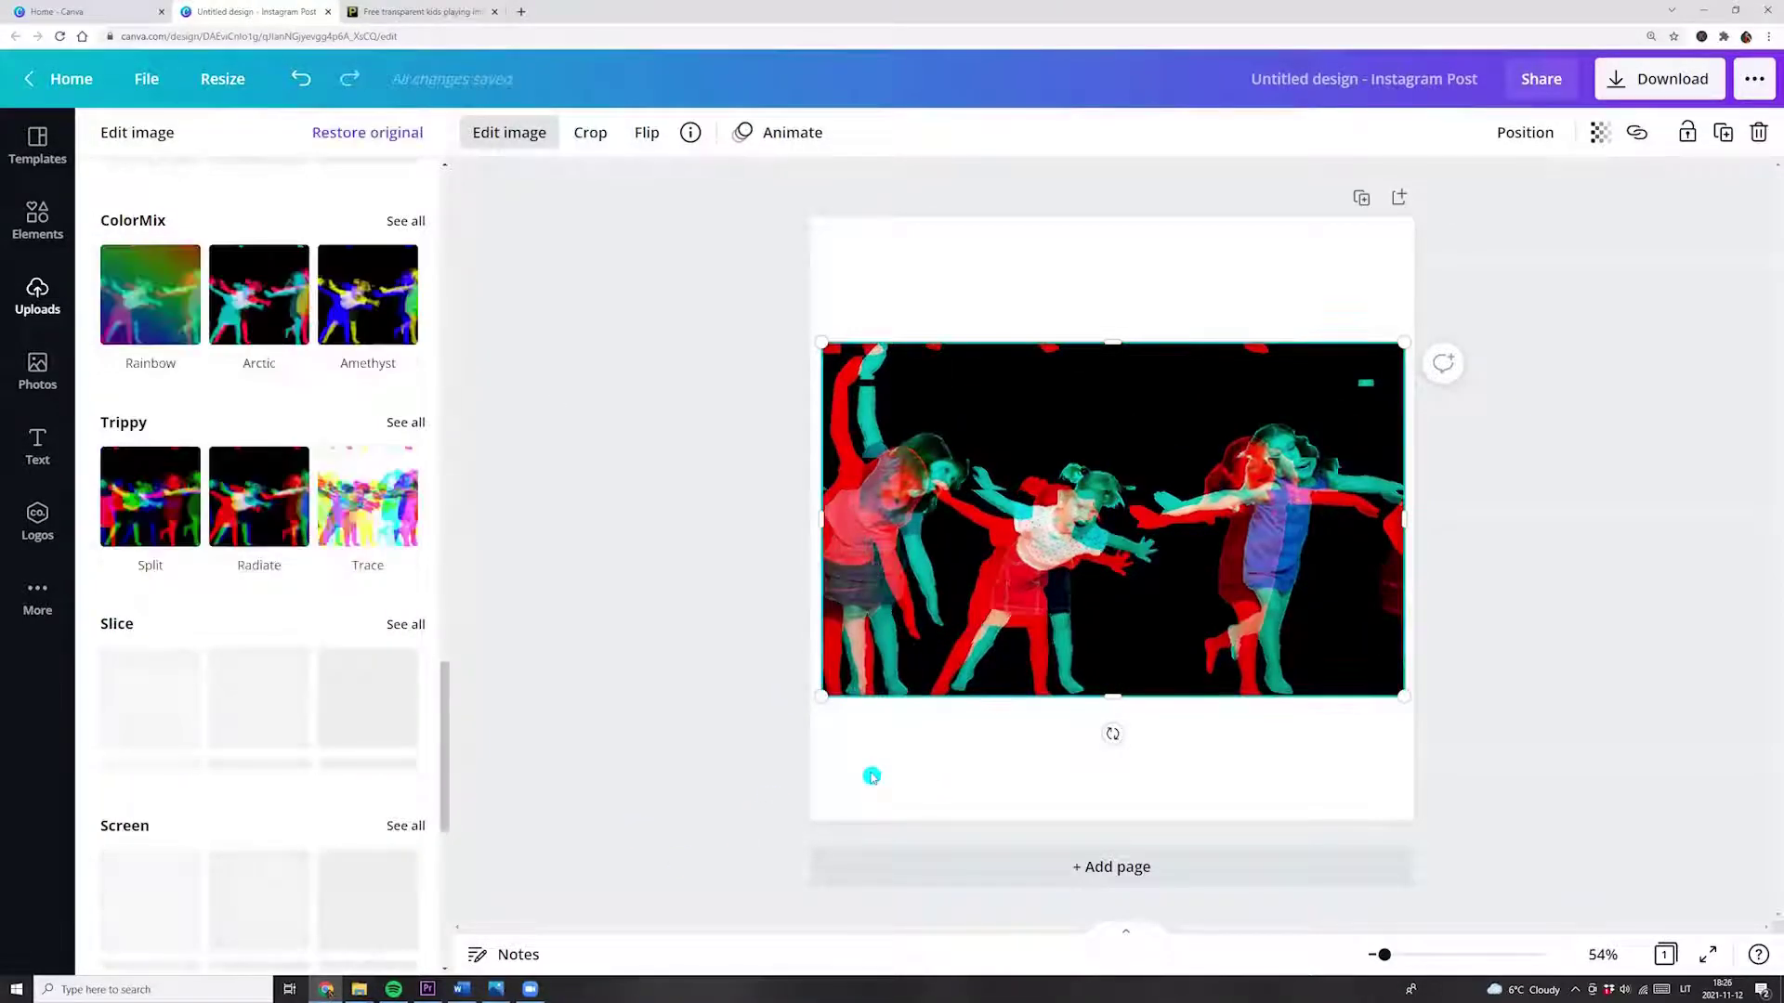
Make the page background black
left_click(481, 136)
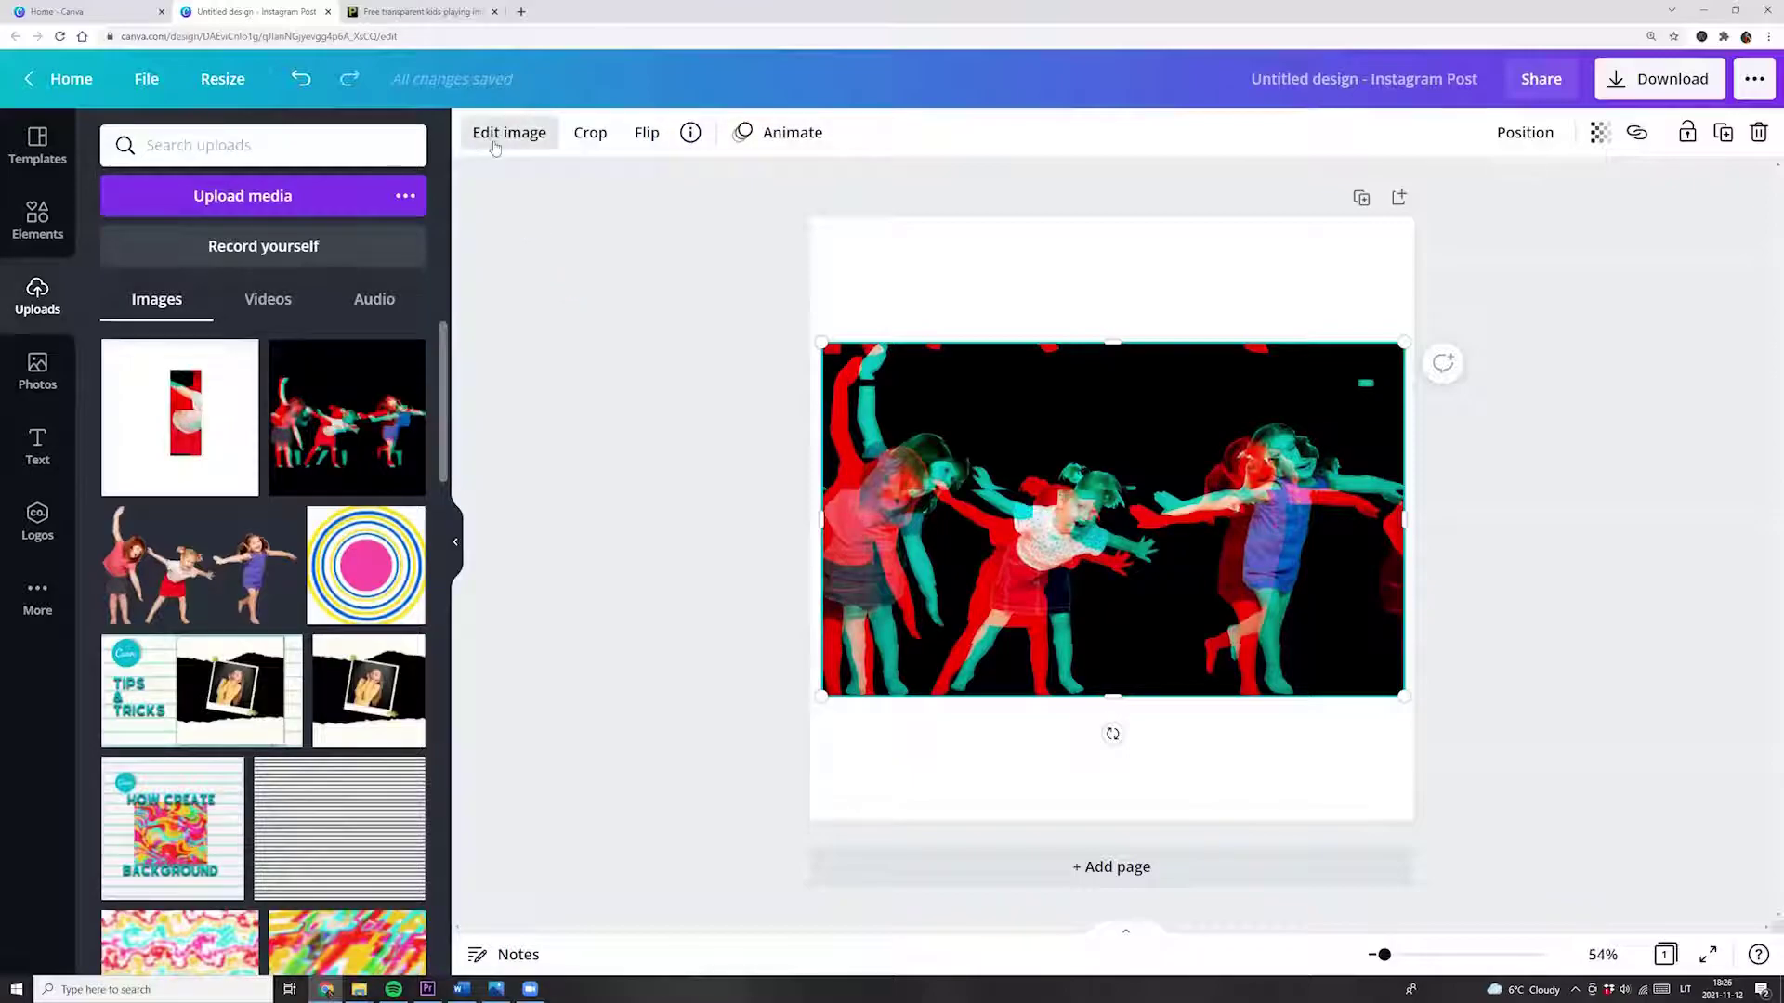
left_click(935, 281)
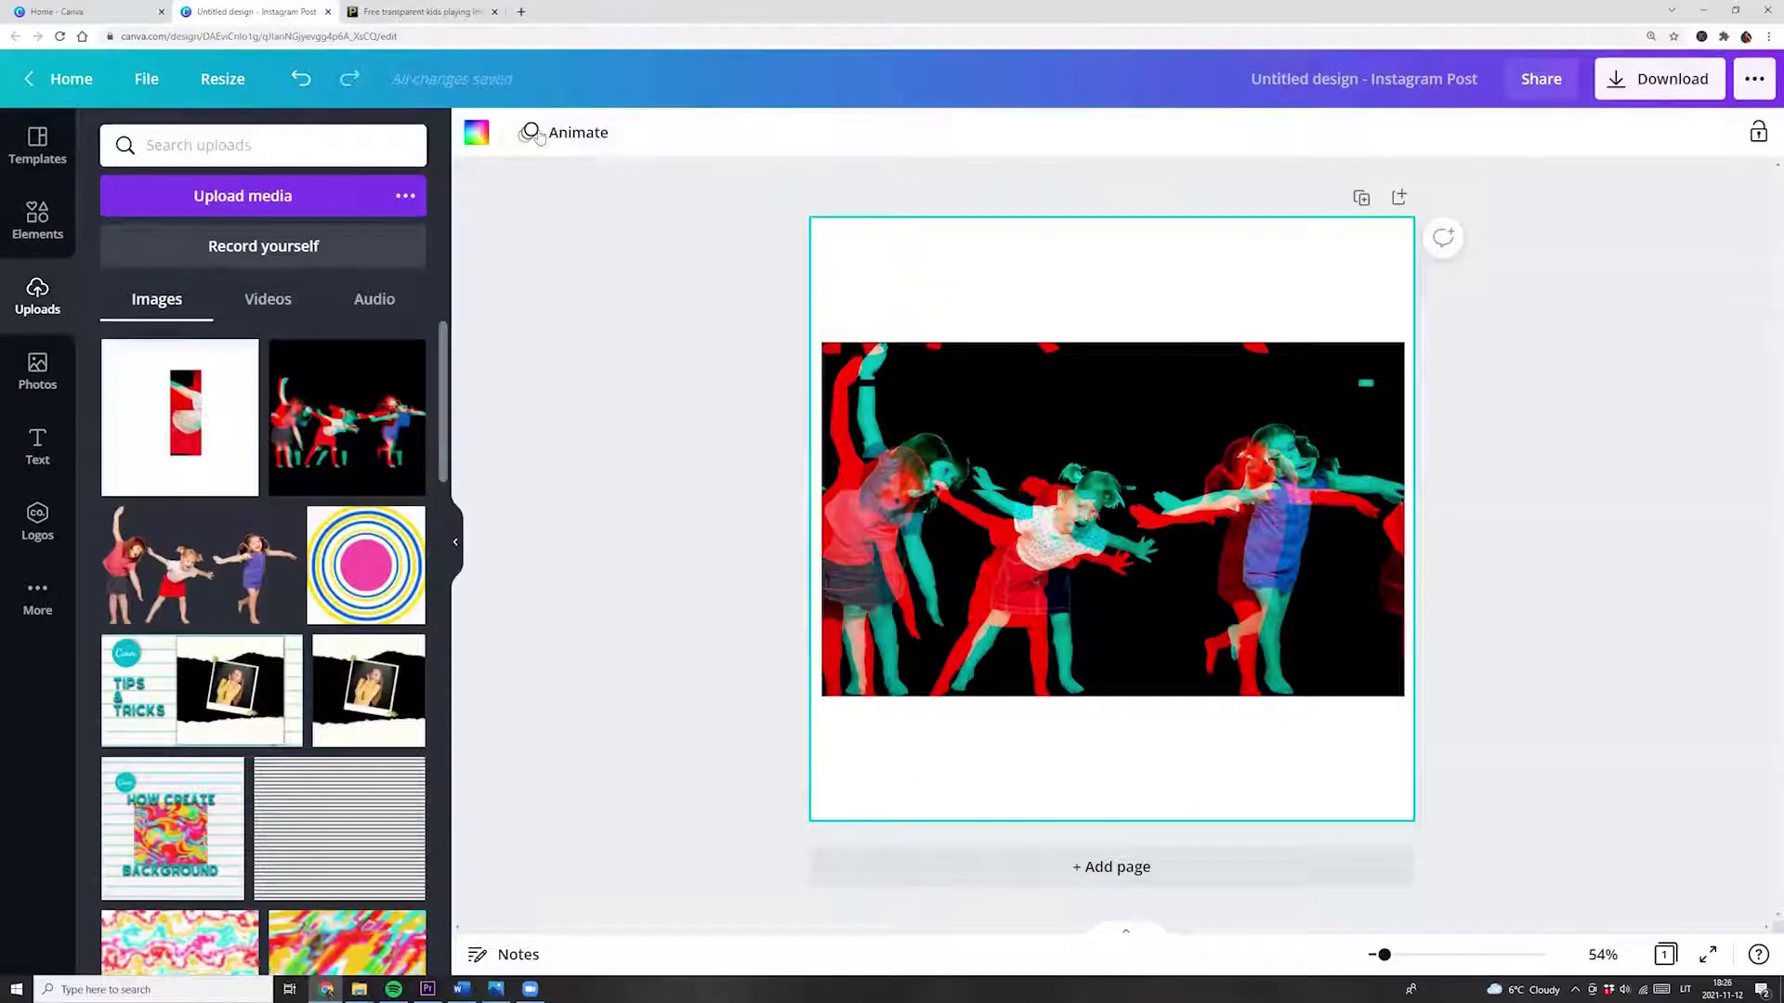
left_click(477, 133)
scroll(192, 557, "down", 5)
left_click(120, 359)
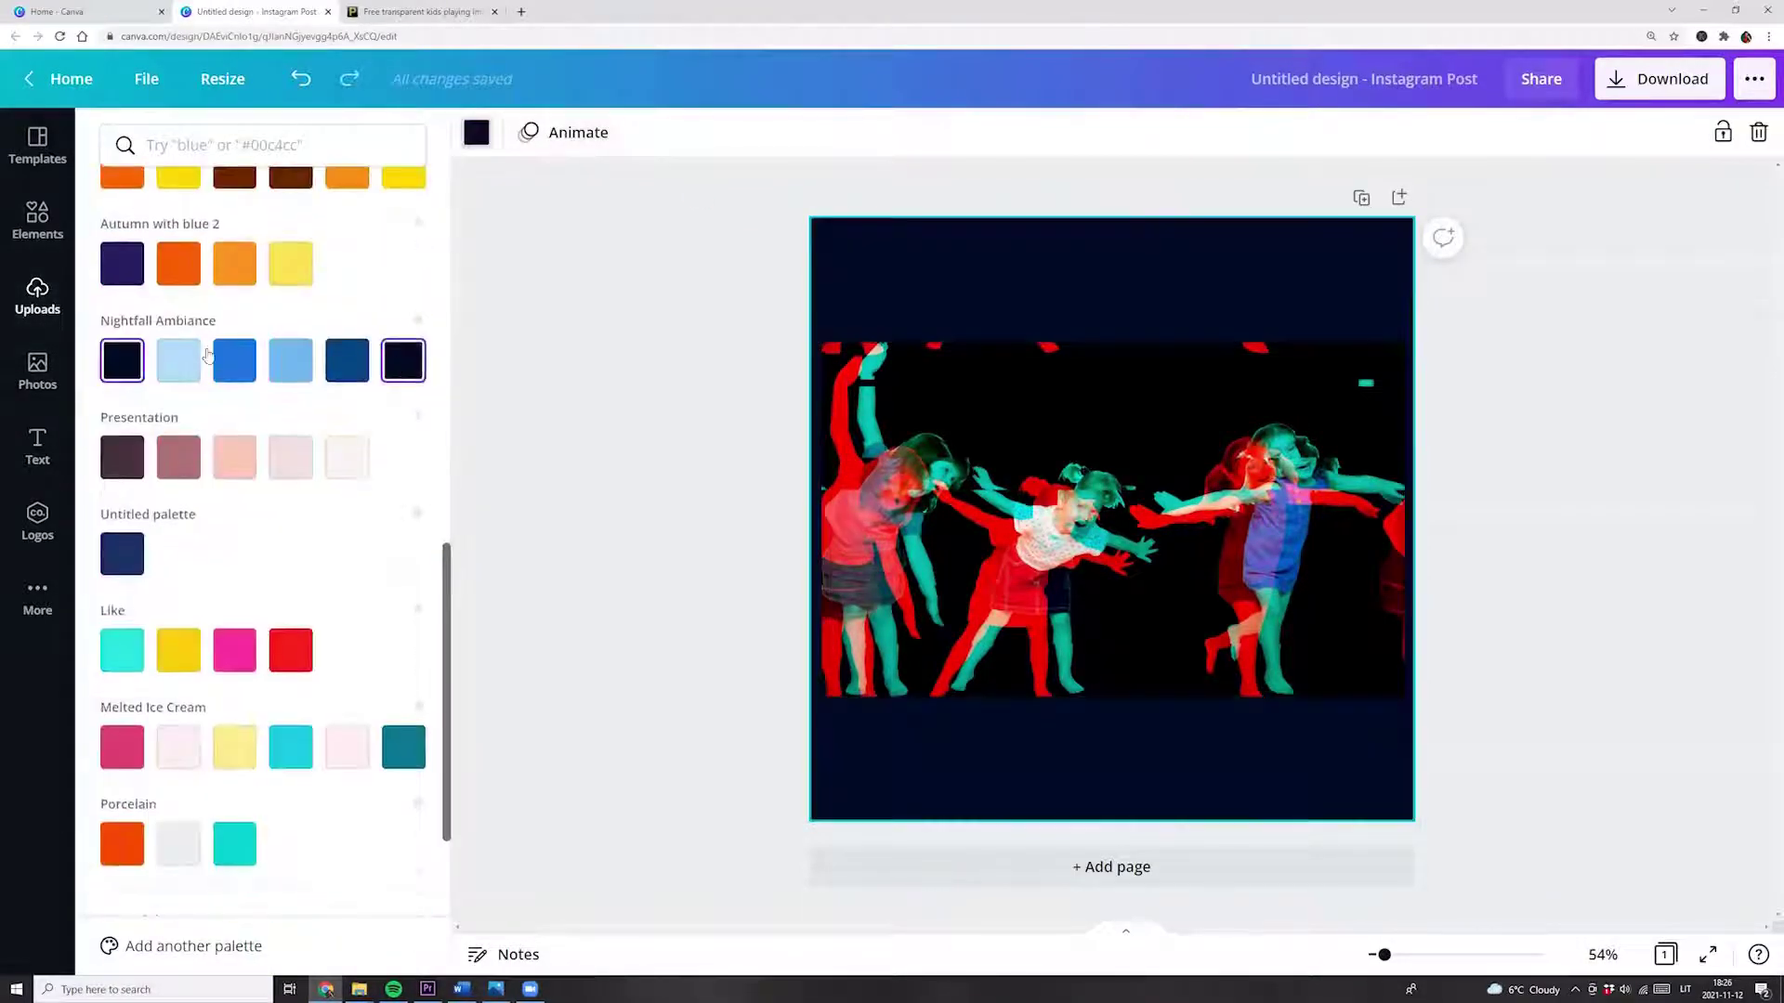
Move the glitch photo down and stretch it to the full page width
scroll(192, 557, "down", 4)
left_click_drag(1069, 520, 1069, 646)
mouse_move(1403, 470)
left_mouse_down()
mouse_move(1455, 439)
mouse_move(1423, 454)
left_mouse_up()
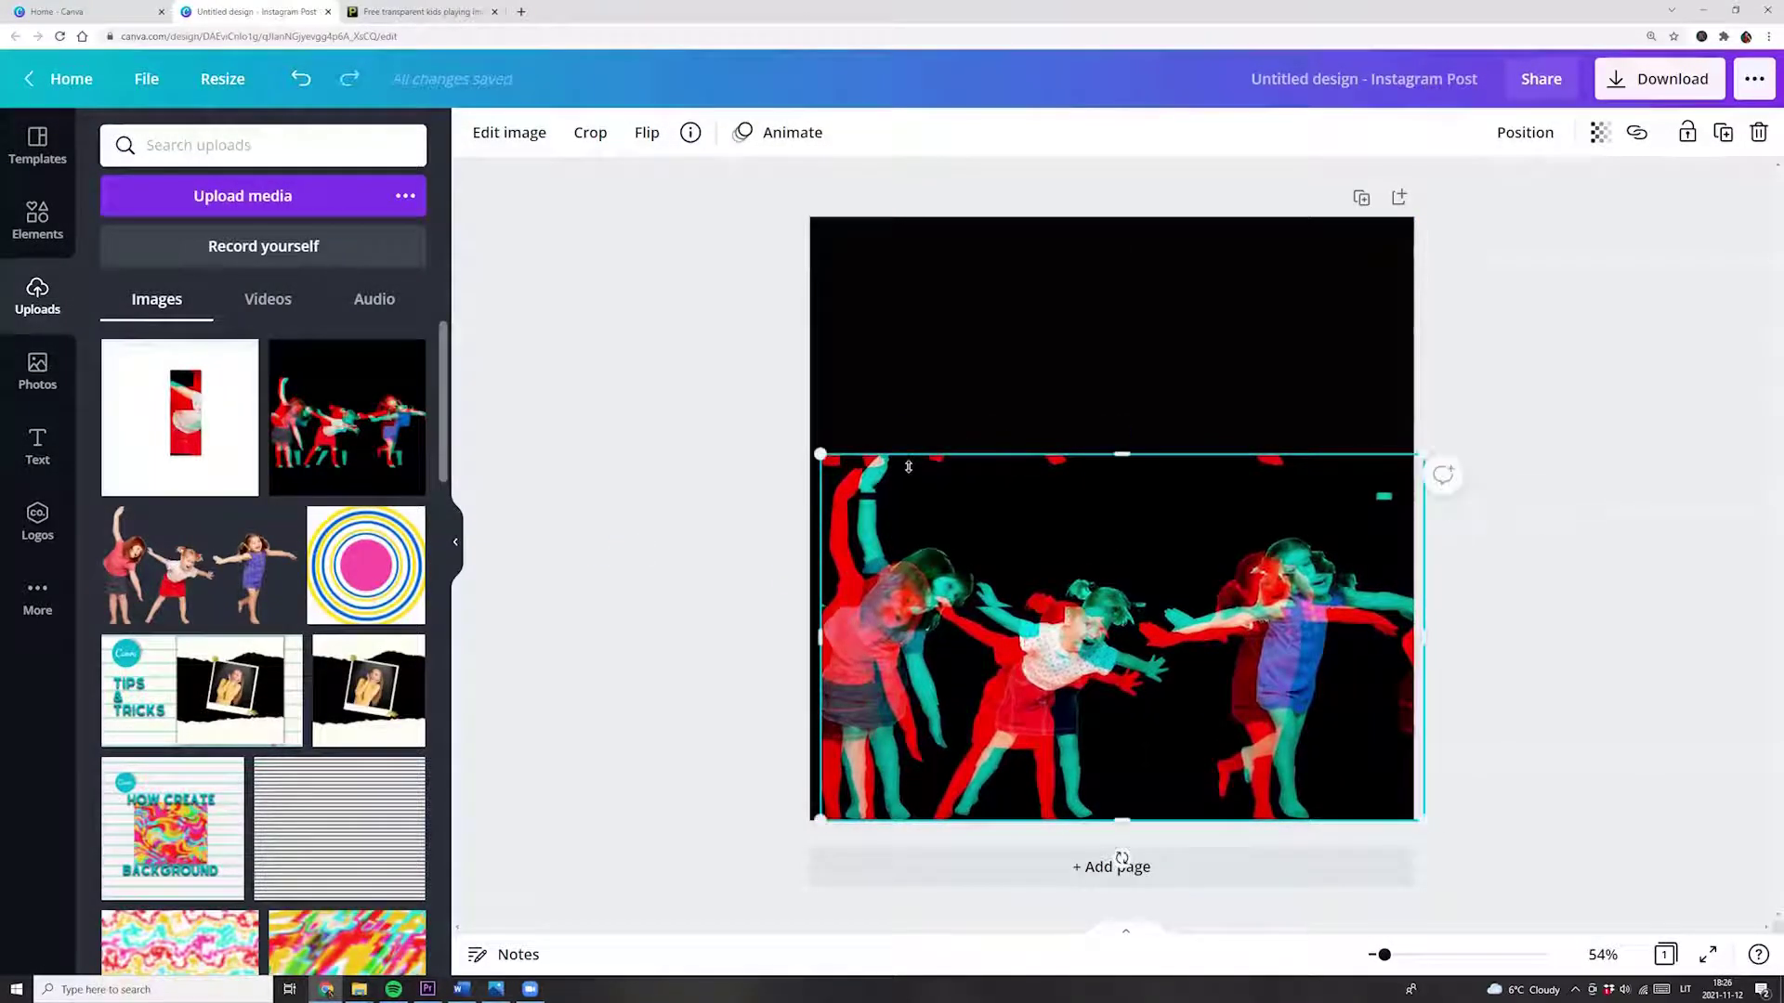
left_click_drag(816, 452, 810, 447)
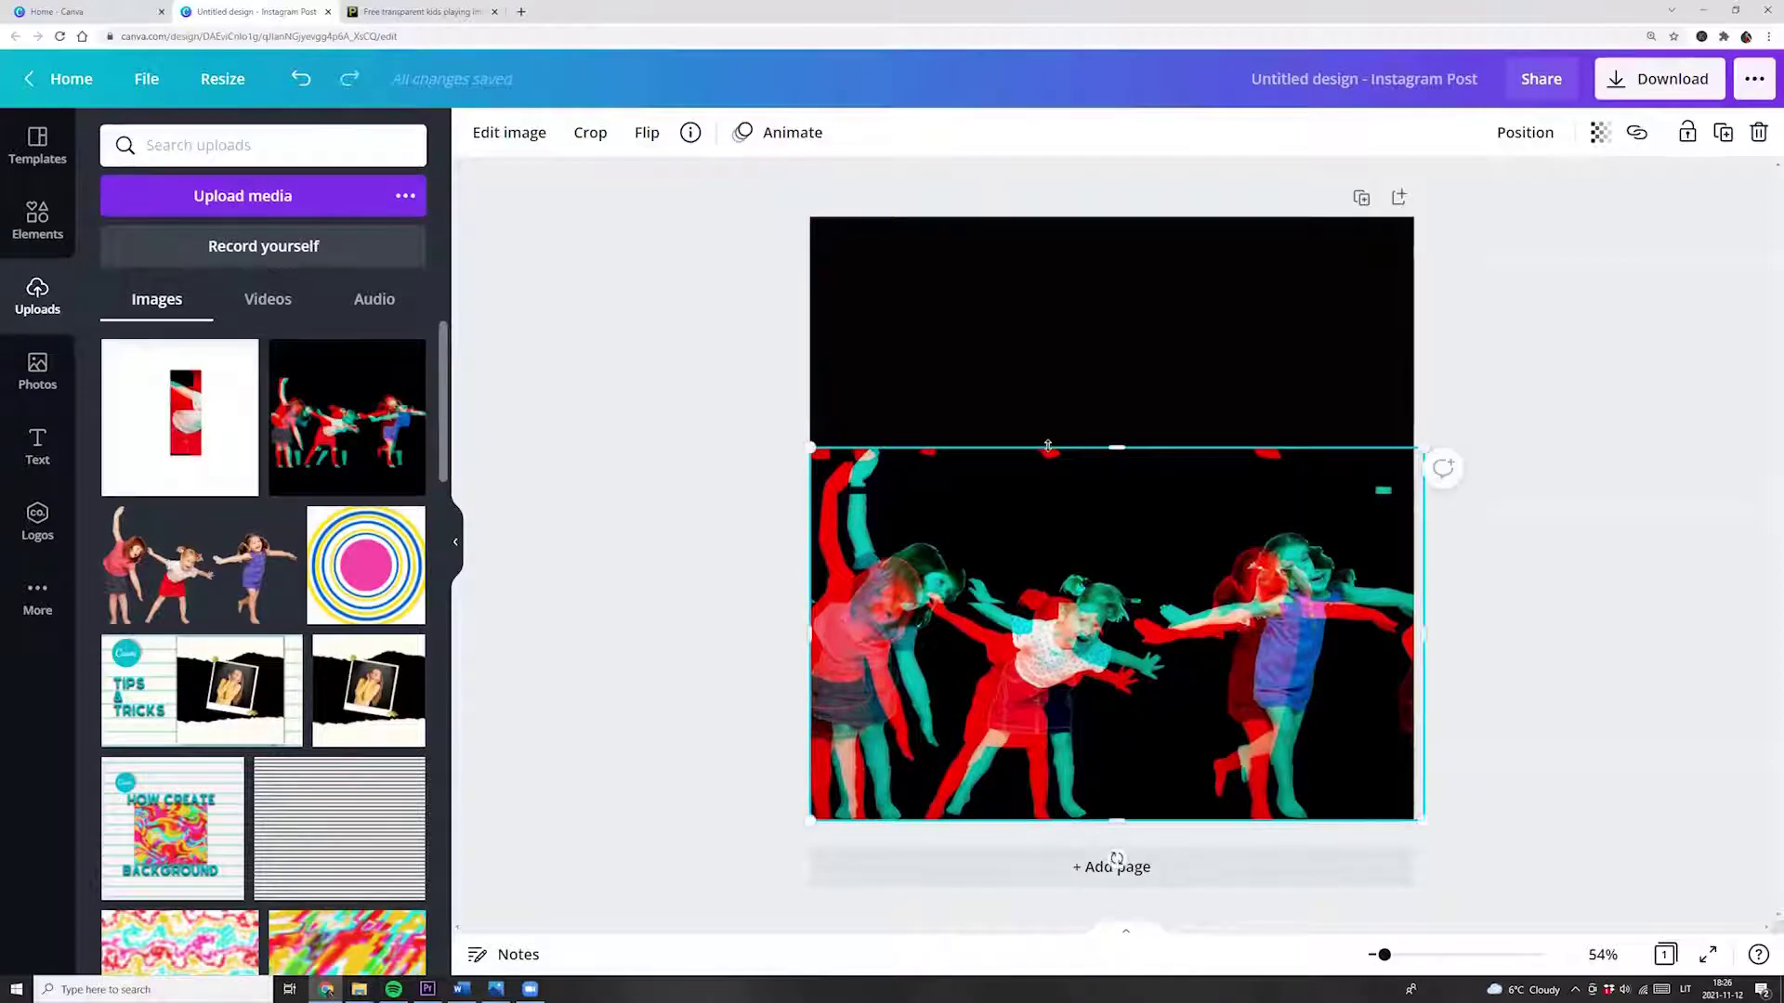
left_click_drag(1119, 452, 1121, 464)
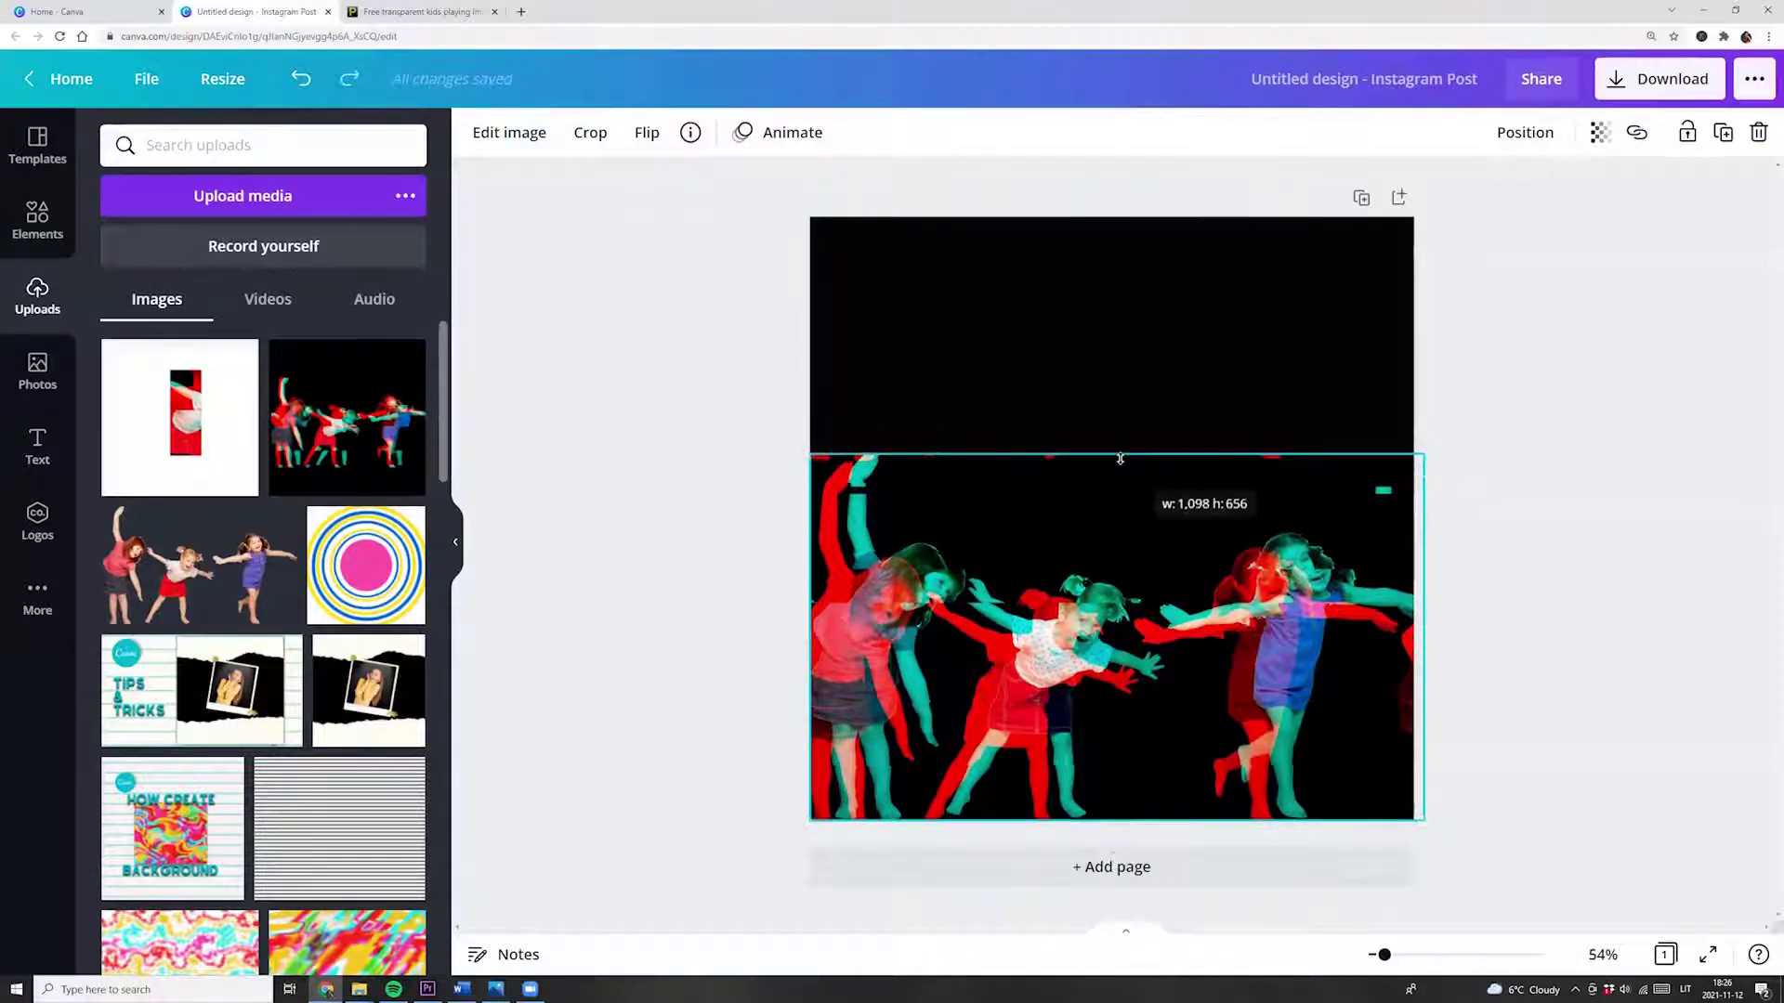
Download the post as a PNG image
left_click(679, 467)
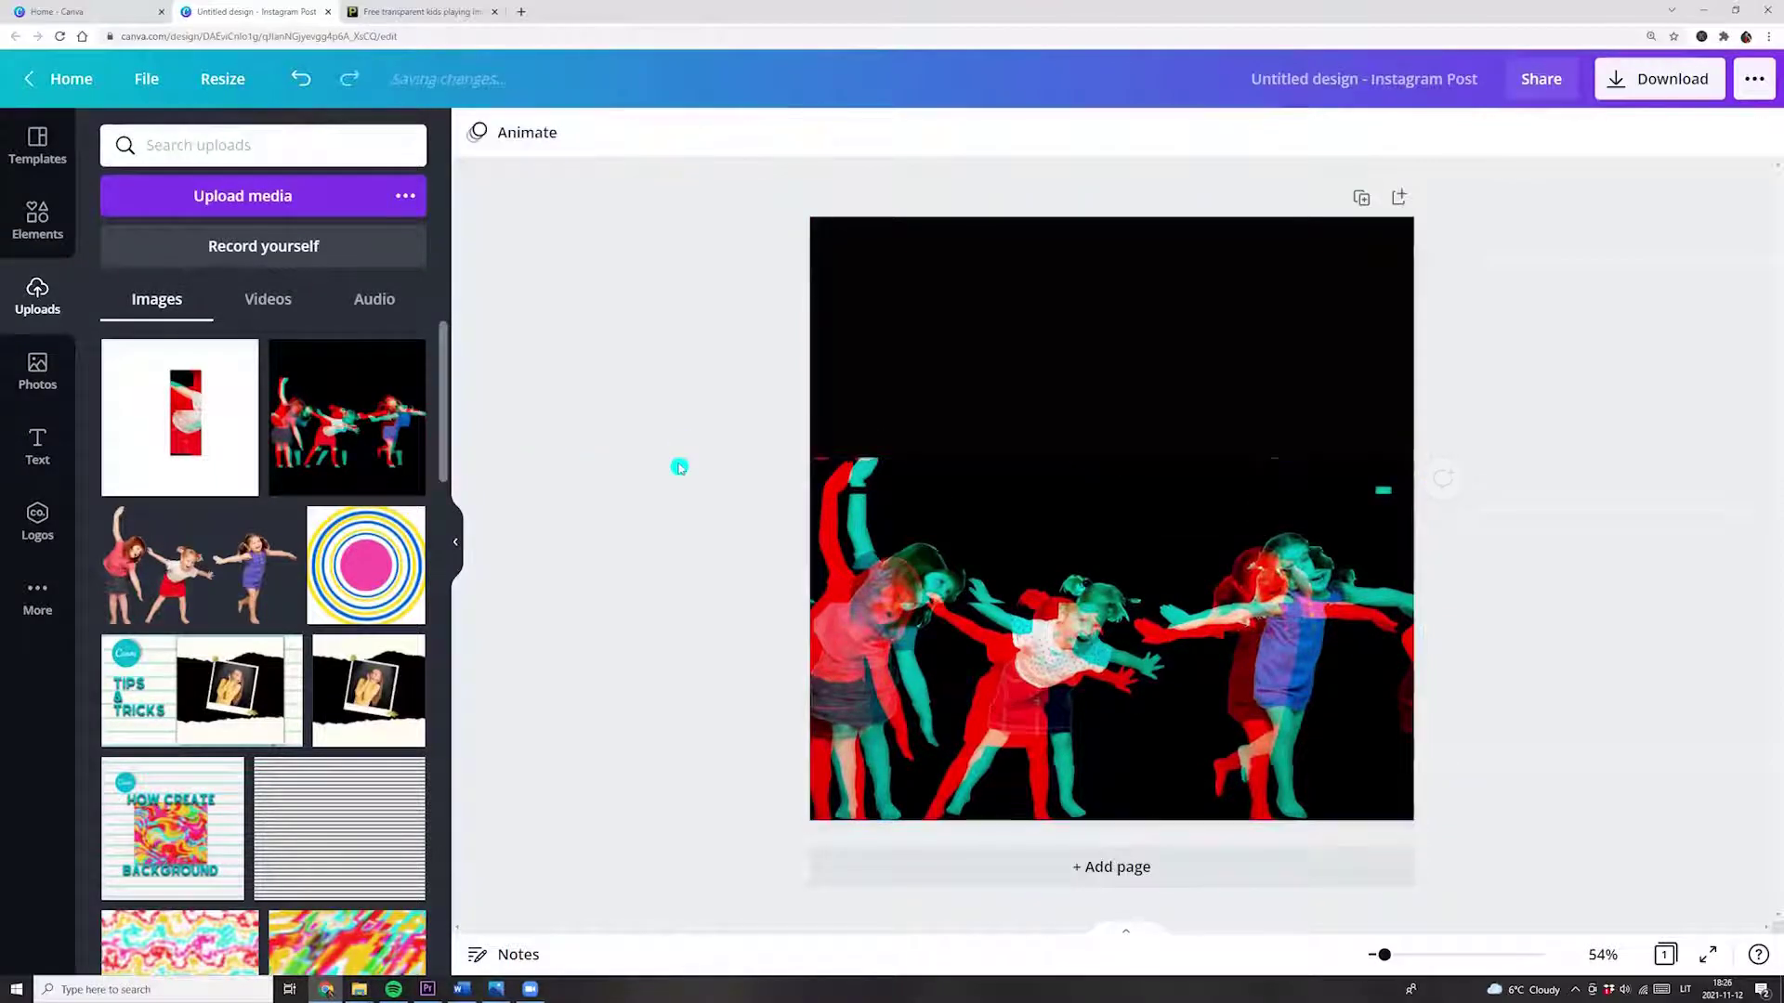
left_click(900, 485)
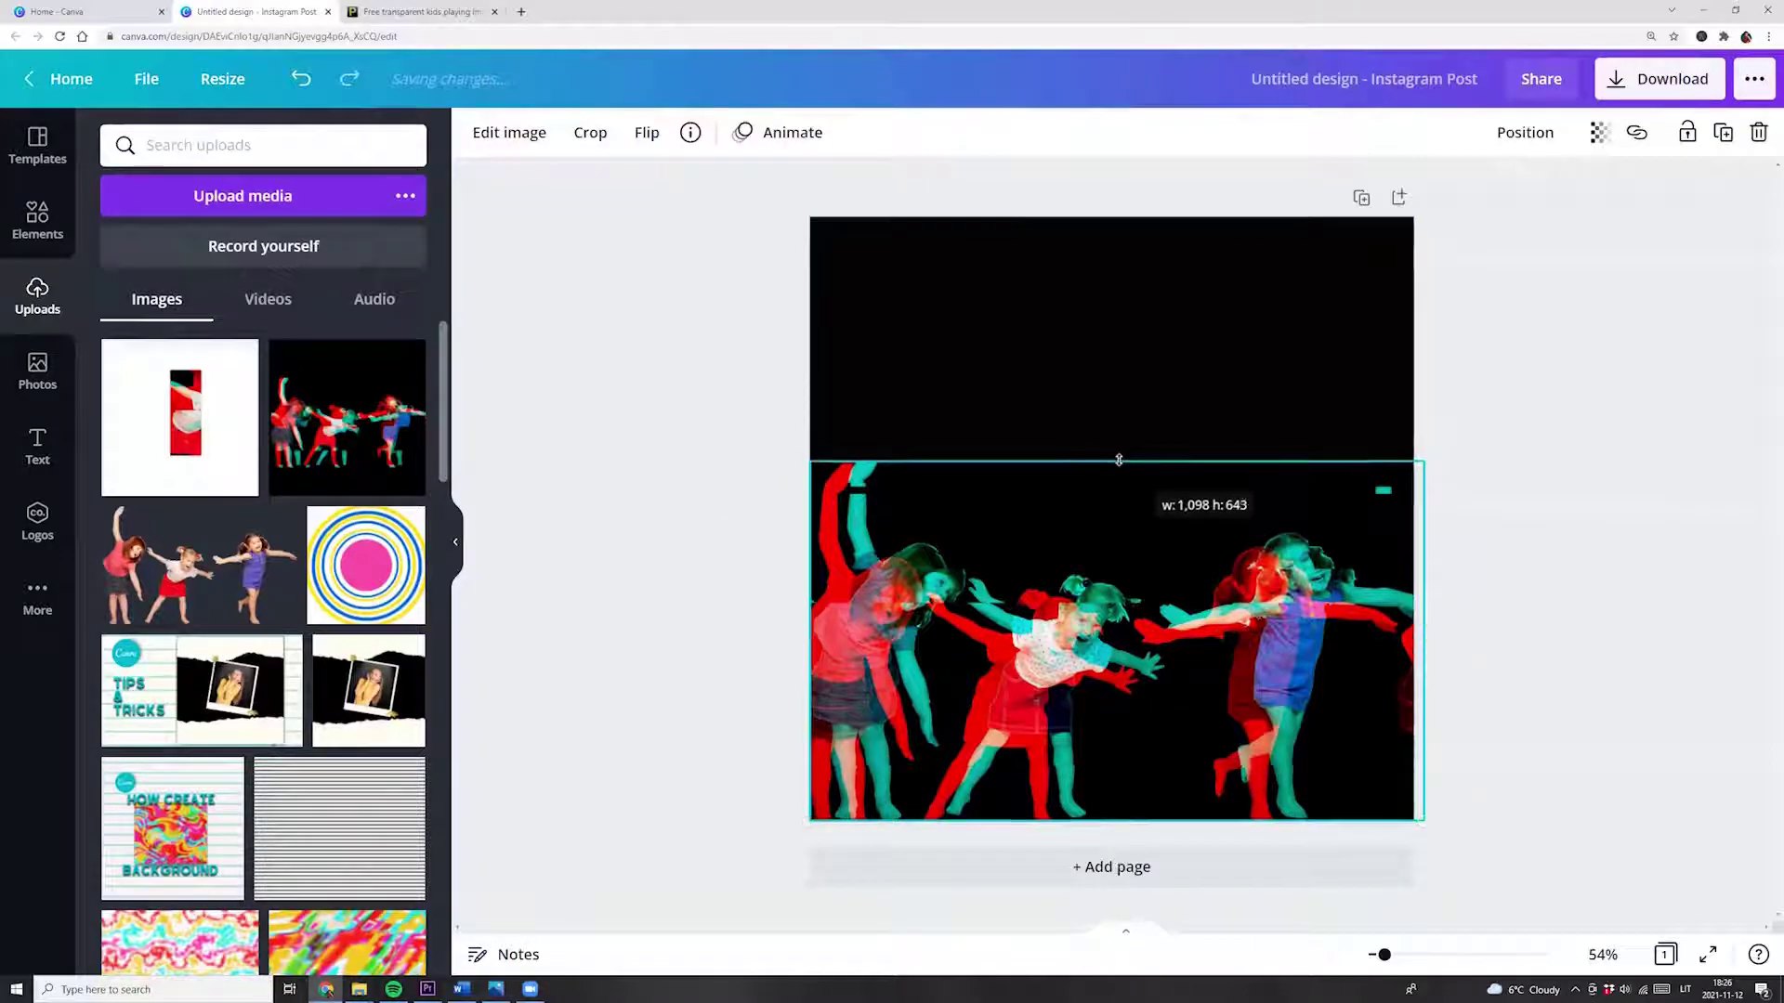
left_click(713, 437)
left_click(1659, 78)
left_click(1561, 569)
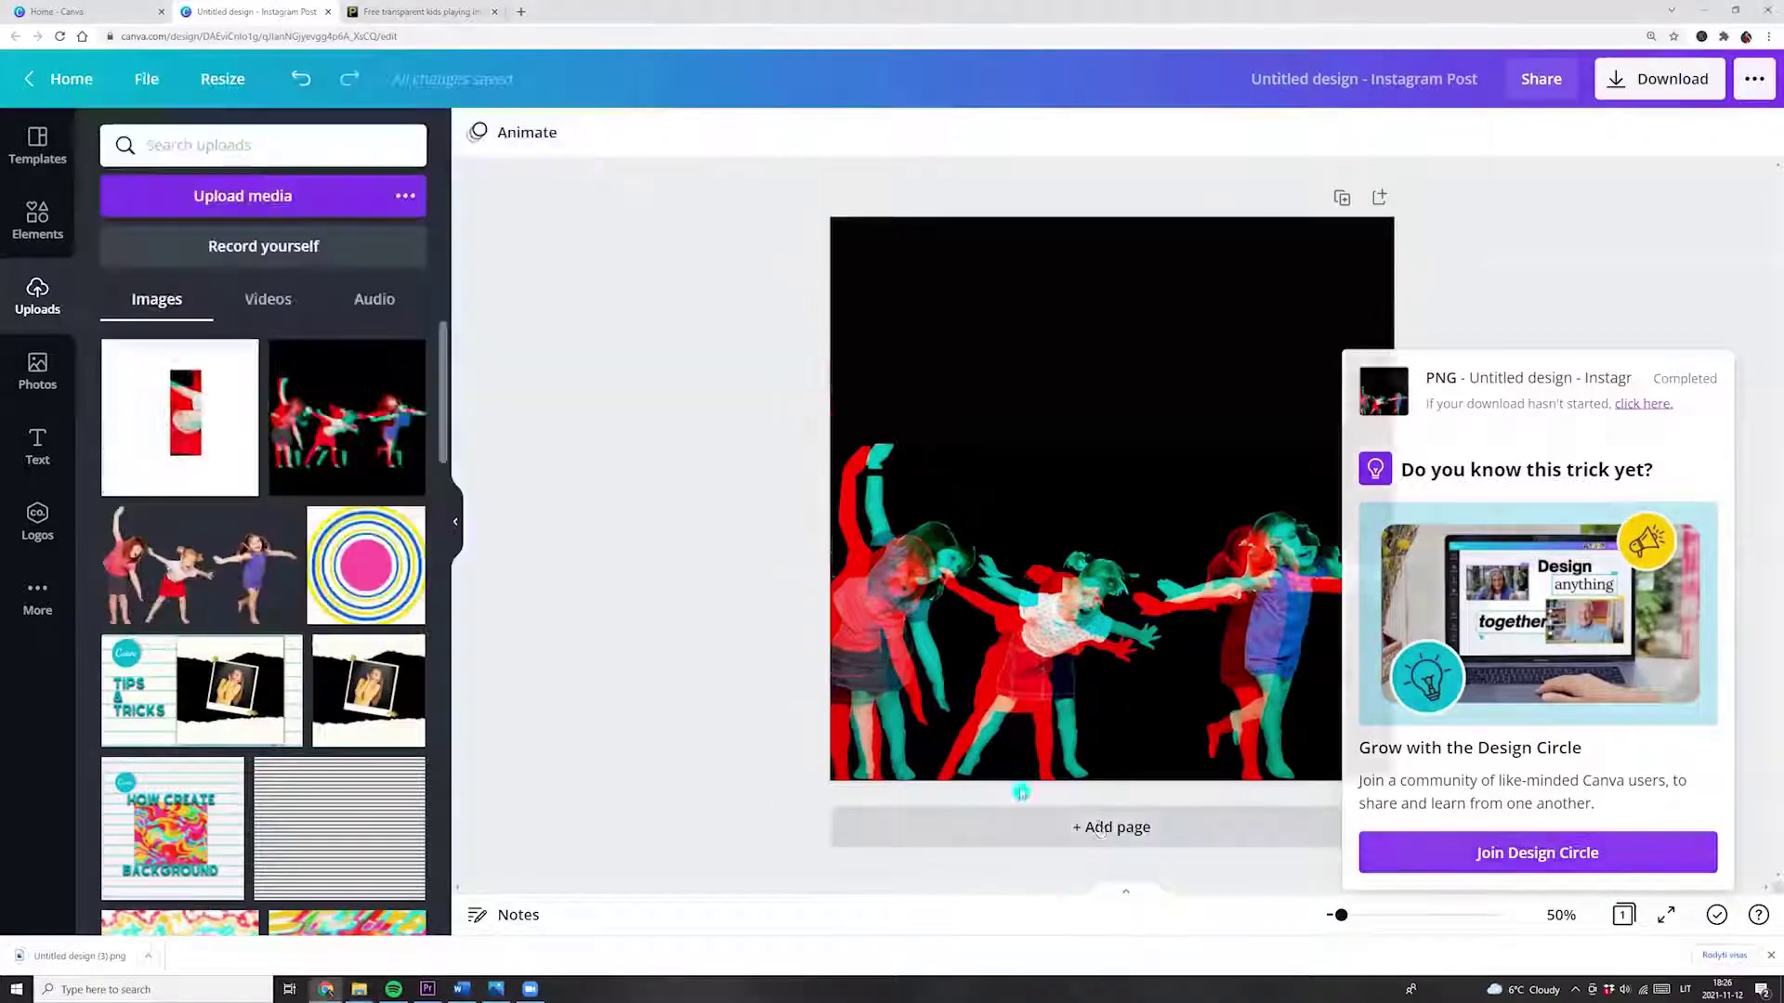
Add page 2 with the downloaded glitch image and delete its black background
left_click(1112, 825)
left_click(149, 955)
left_click(194, 915)
left_click_drag(404, 316, 1027, 571)
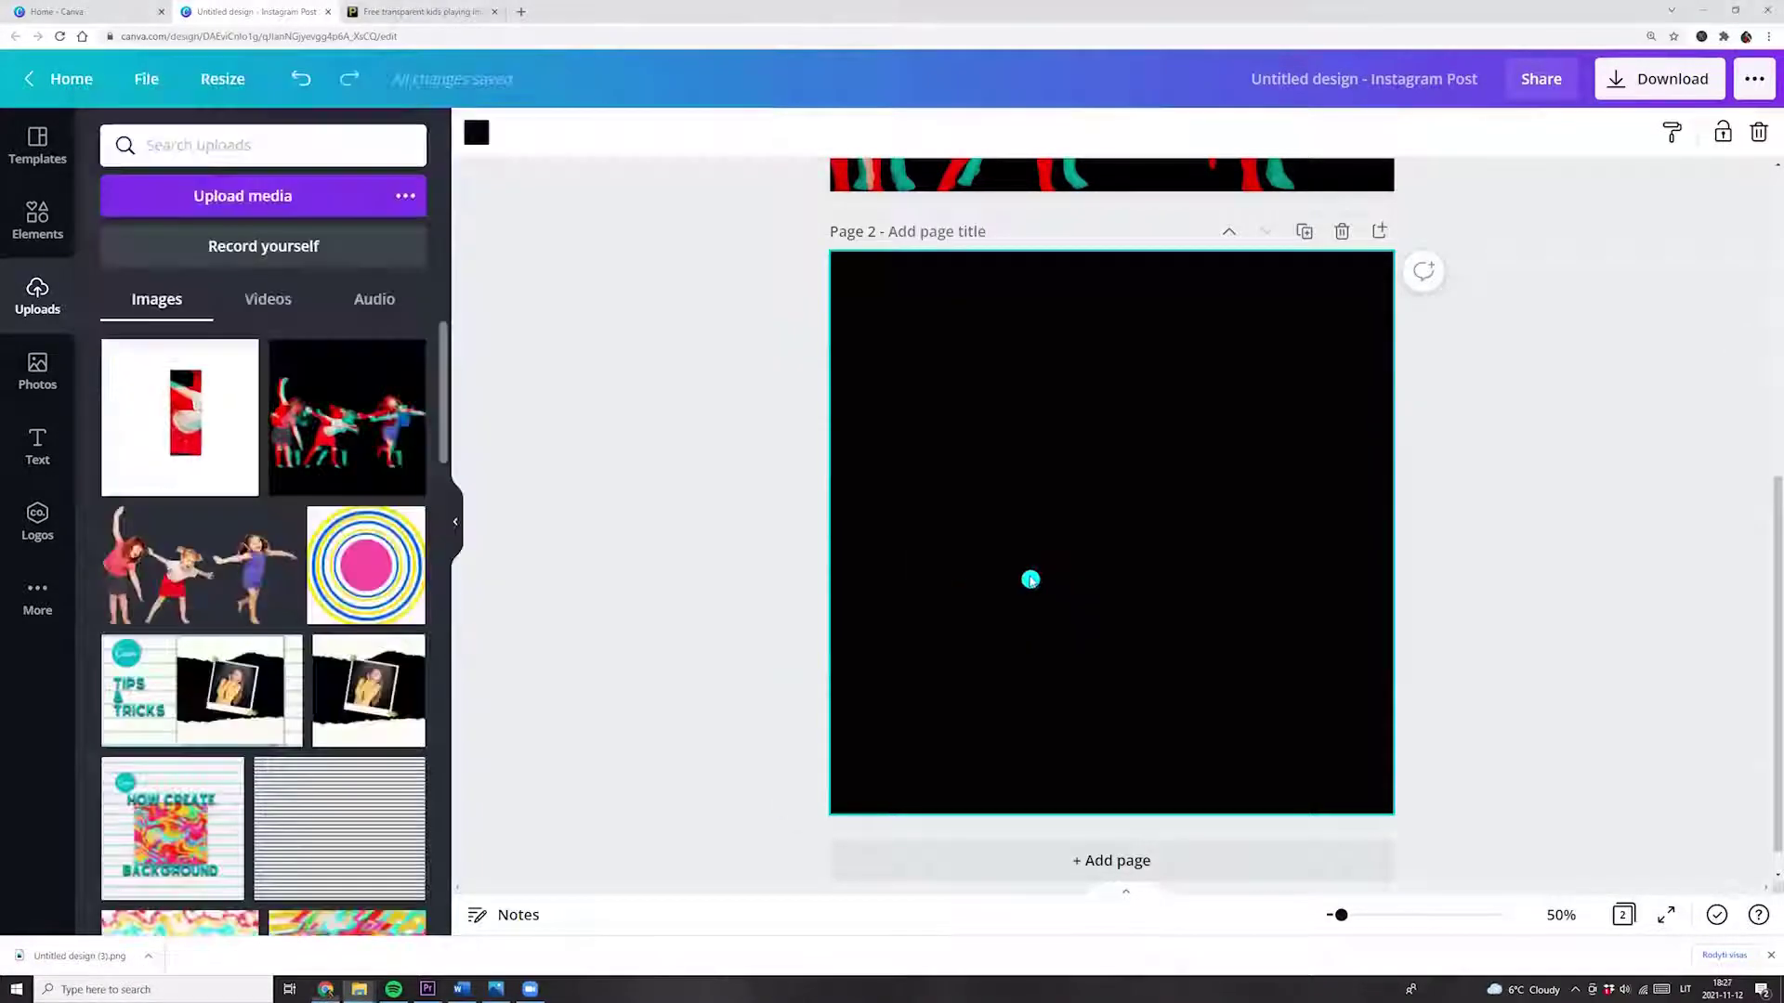
left_click(869, 687)
key("Delete")
Crop the glitch dancers image from the top and right into a short strip
left_click(1059, 501)
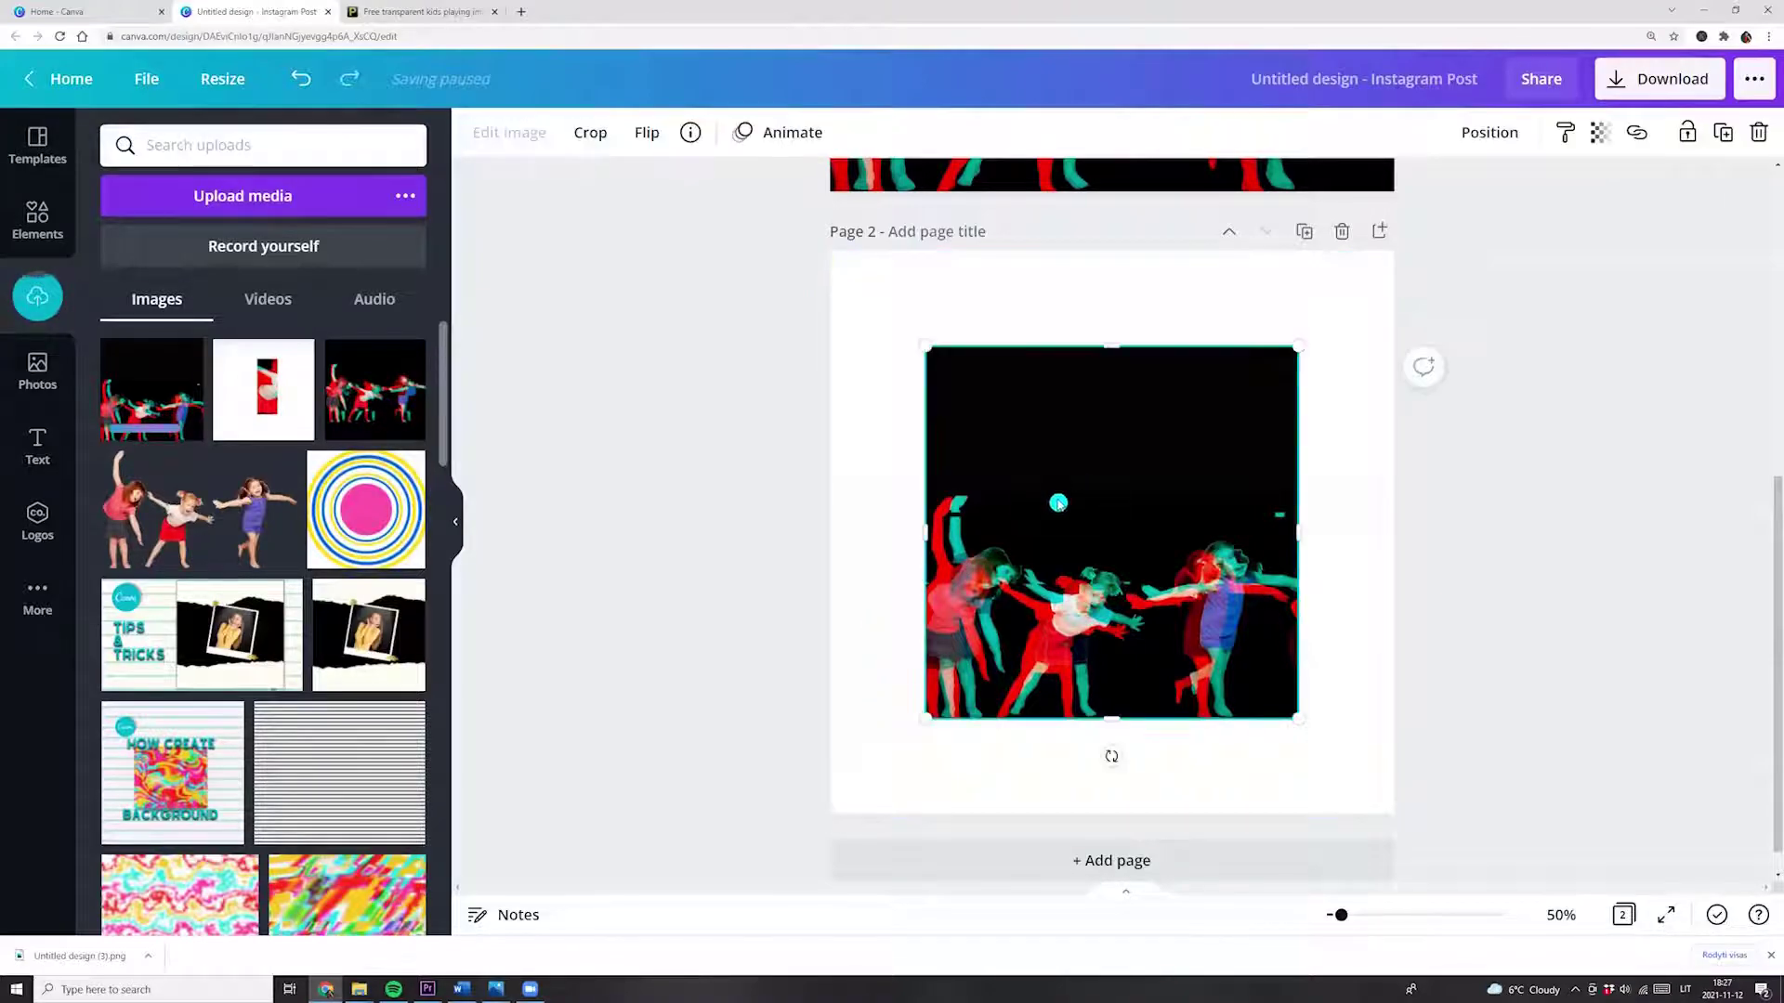
left_click_drag(1096, 348, 1149, 539)
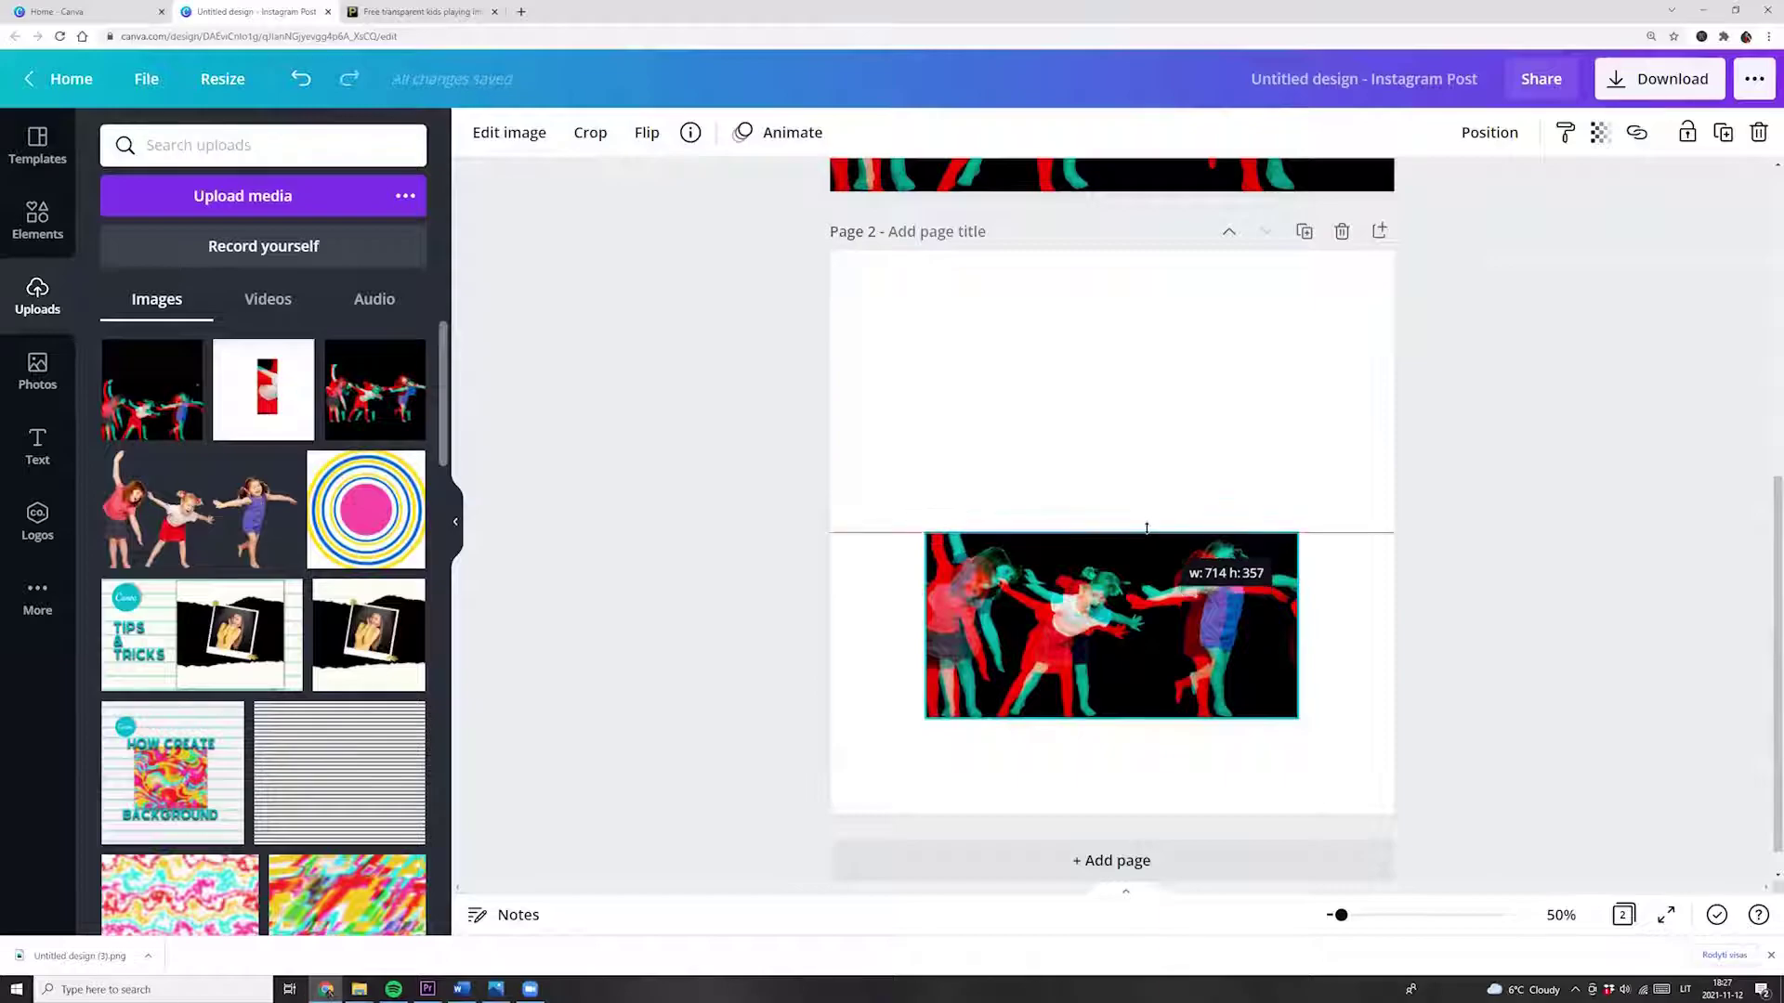
left_click_drag(1148, 539, 1148, 533)
left_click_drag(1298, 623, 1247, 623)
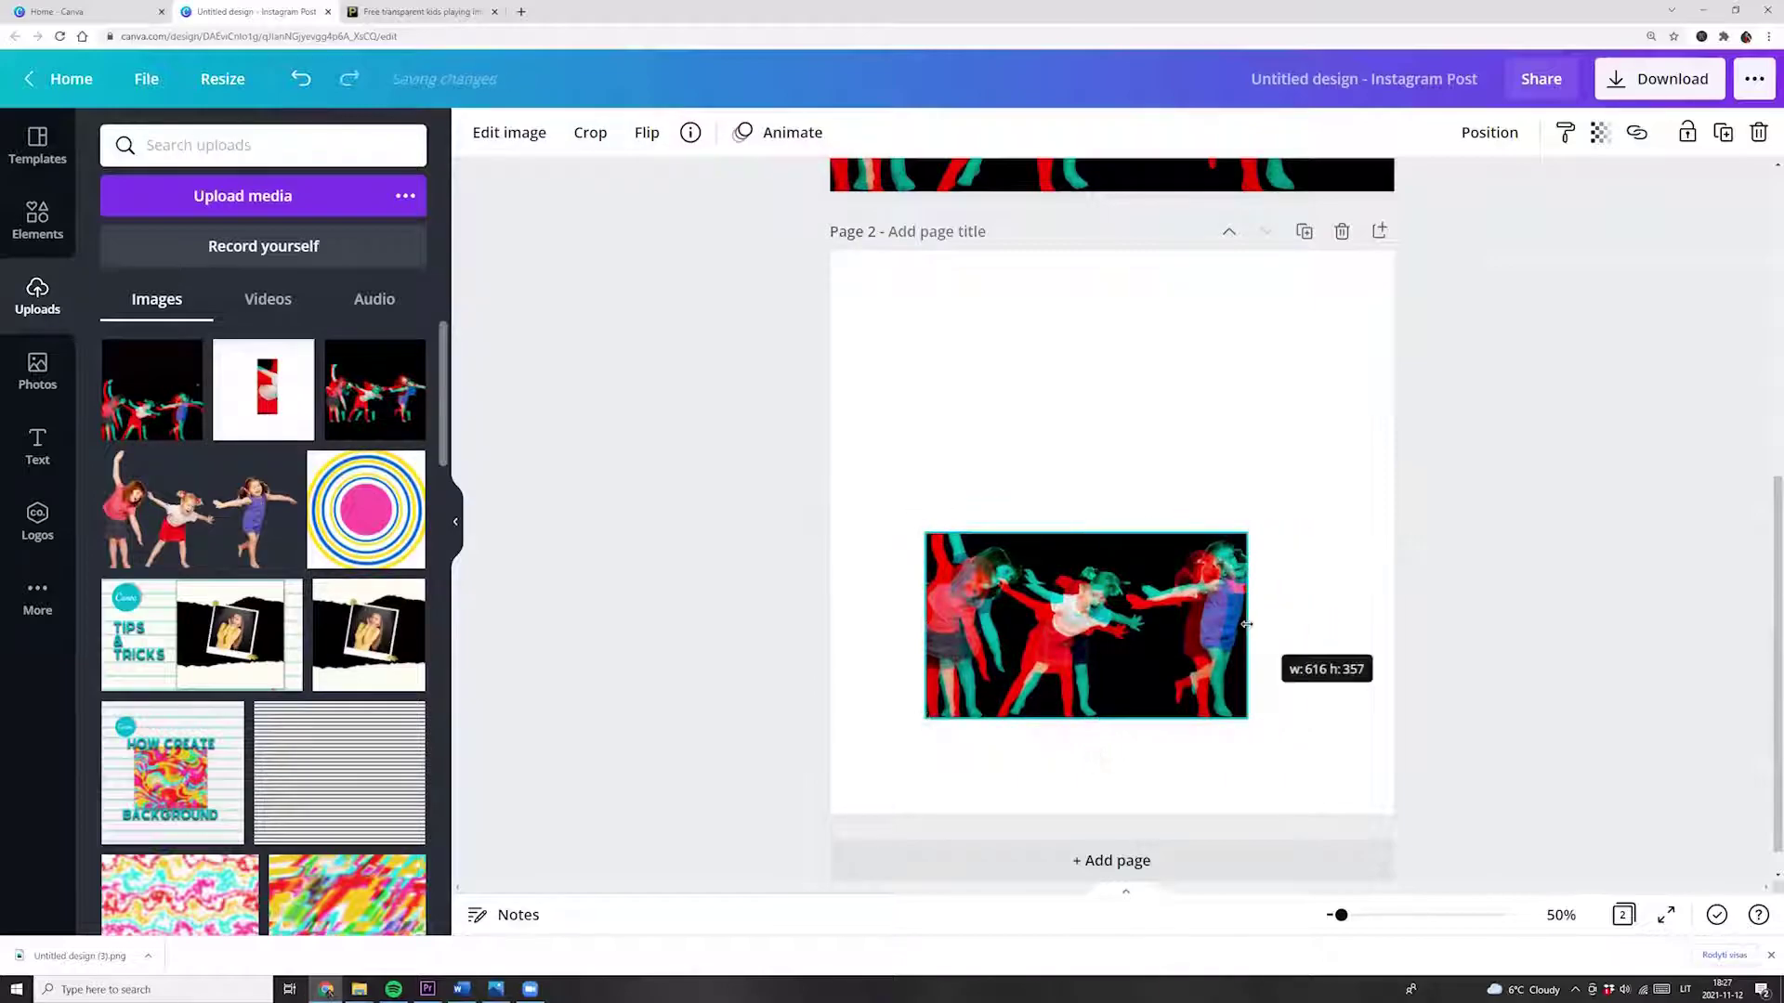
left_click(509, 135)
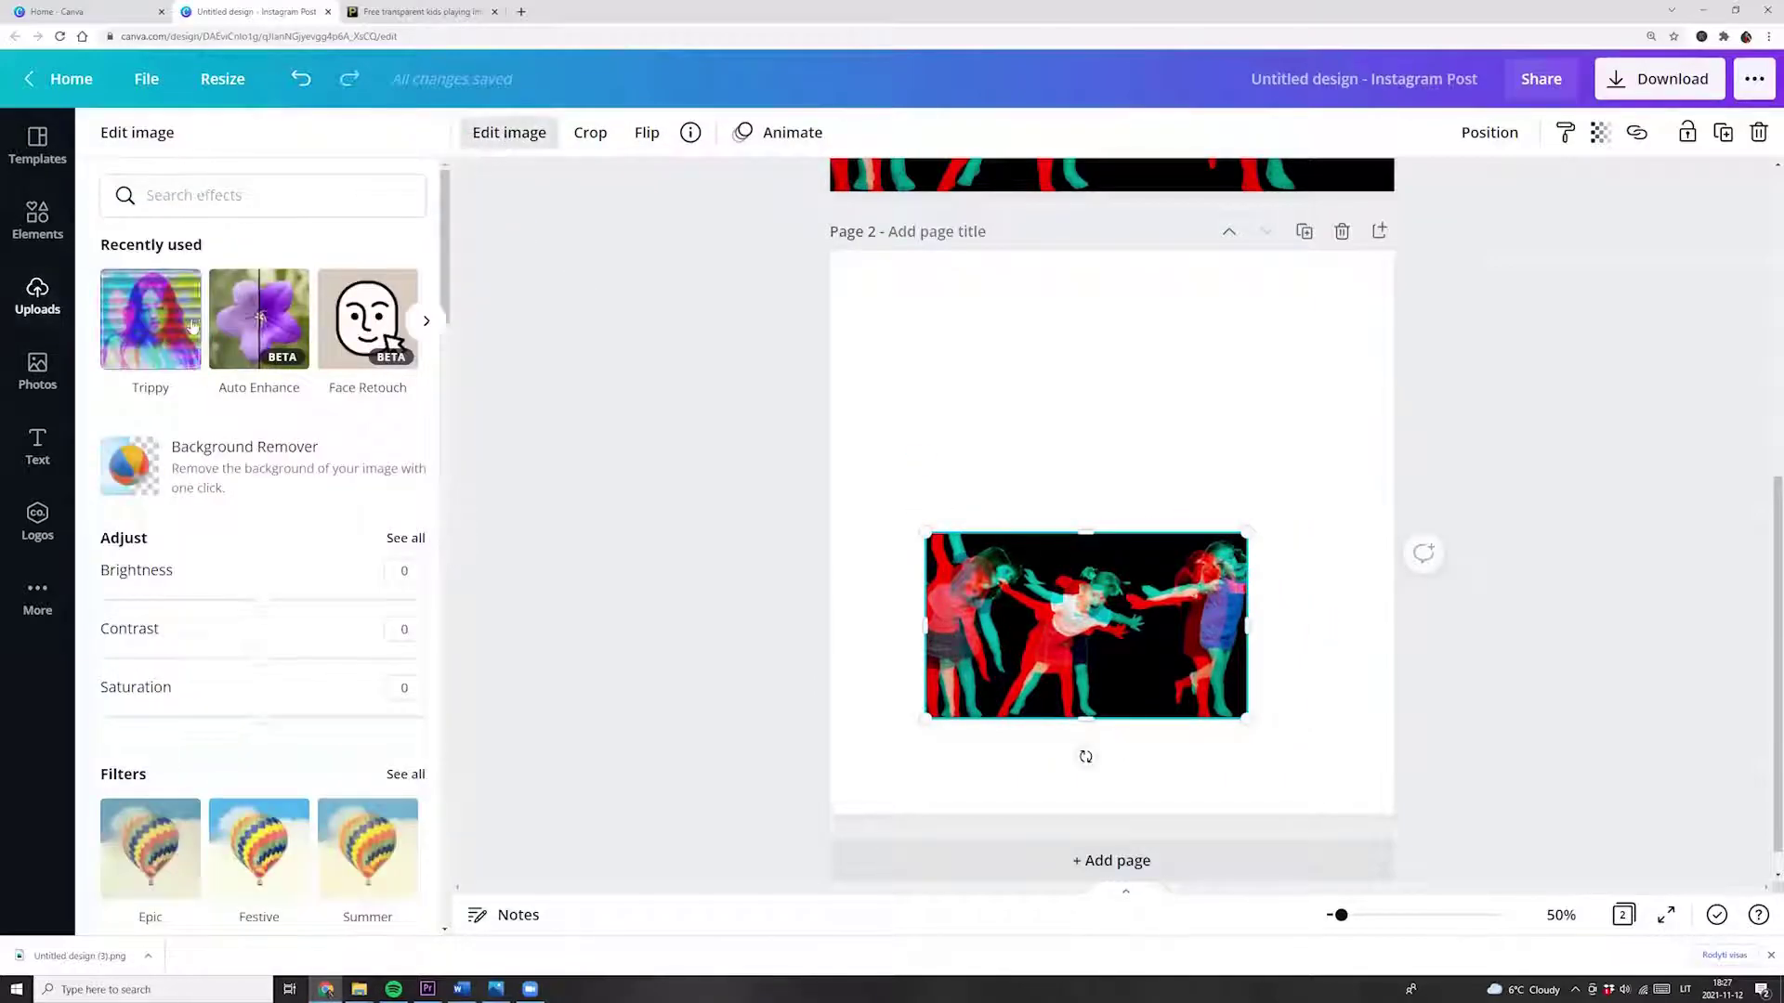
Apply Trippy Trace with brightness 0.71, colorize 1 and a changed RGB shift angle
left_click(142, 323)
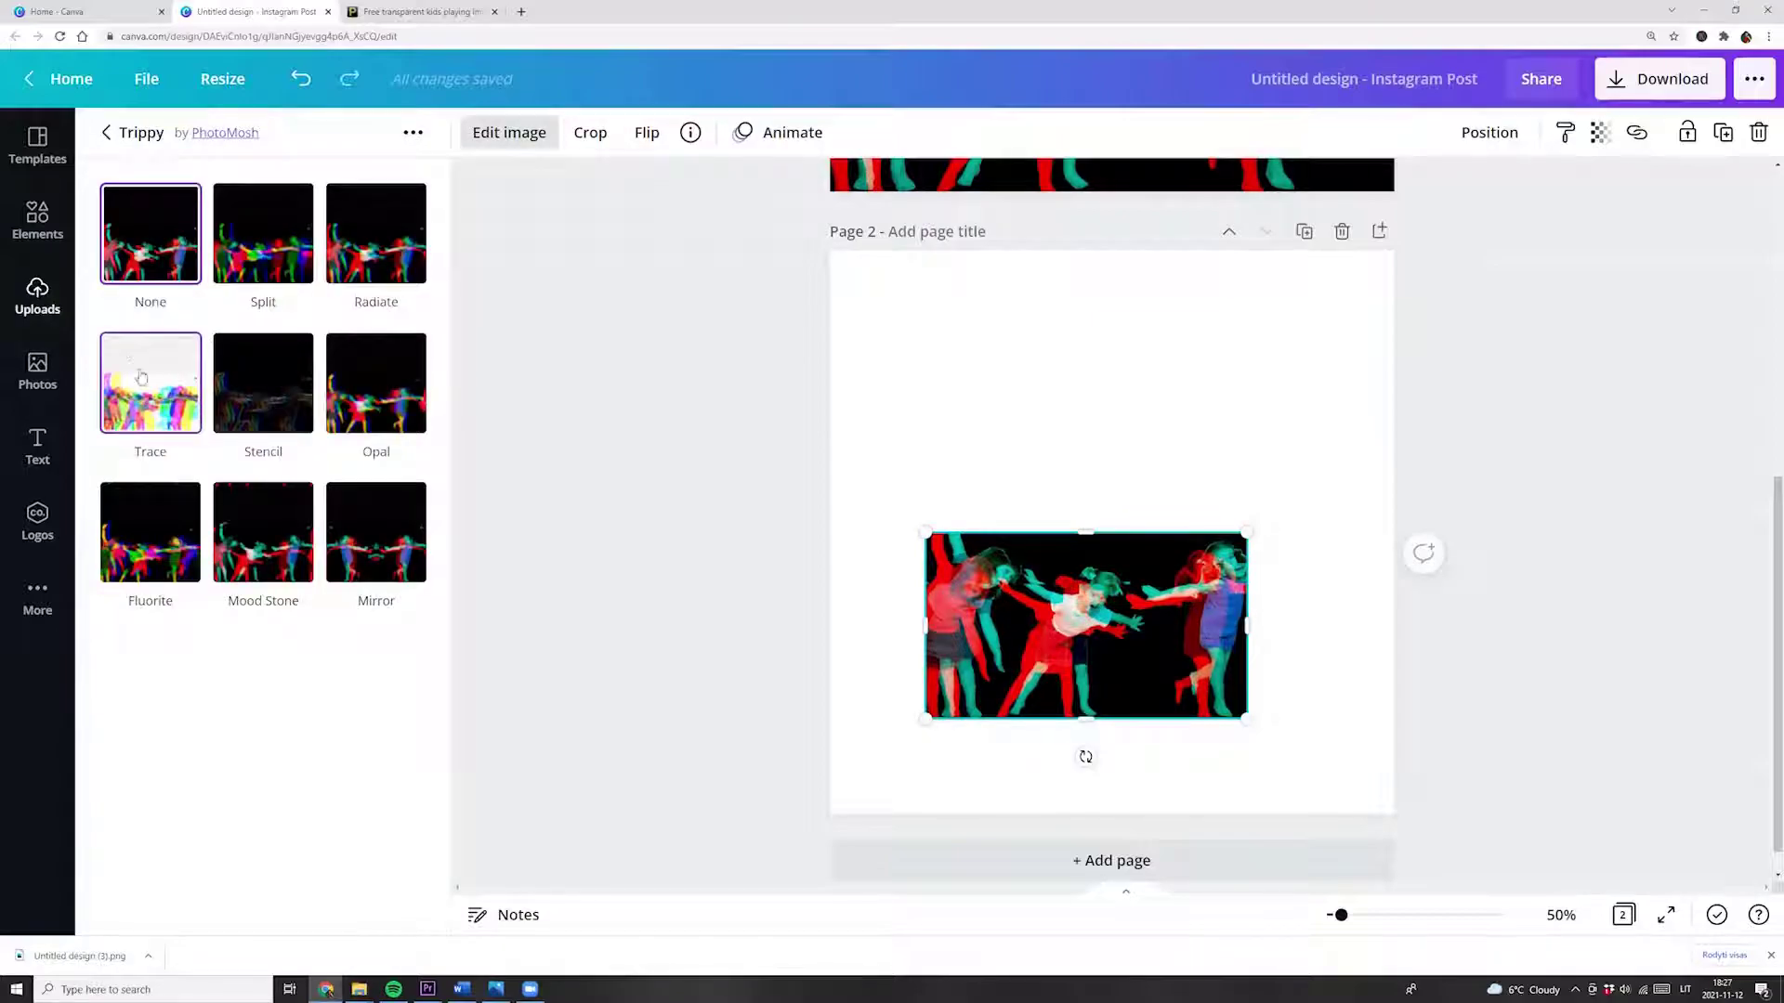
left_click(144, 406)
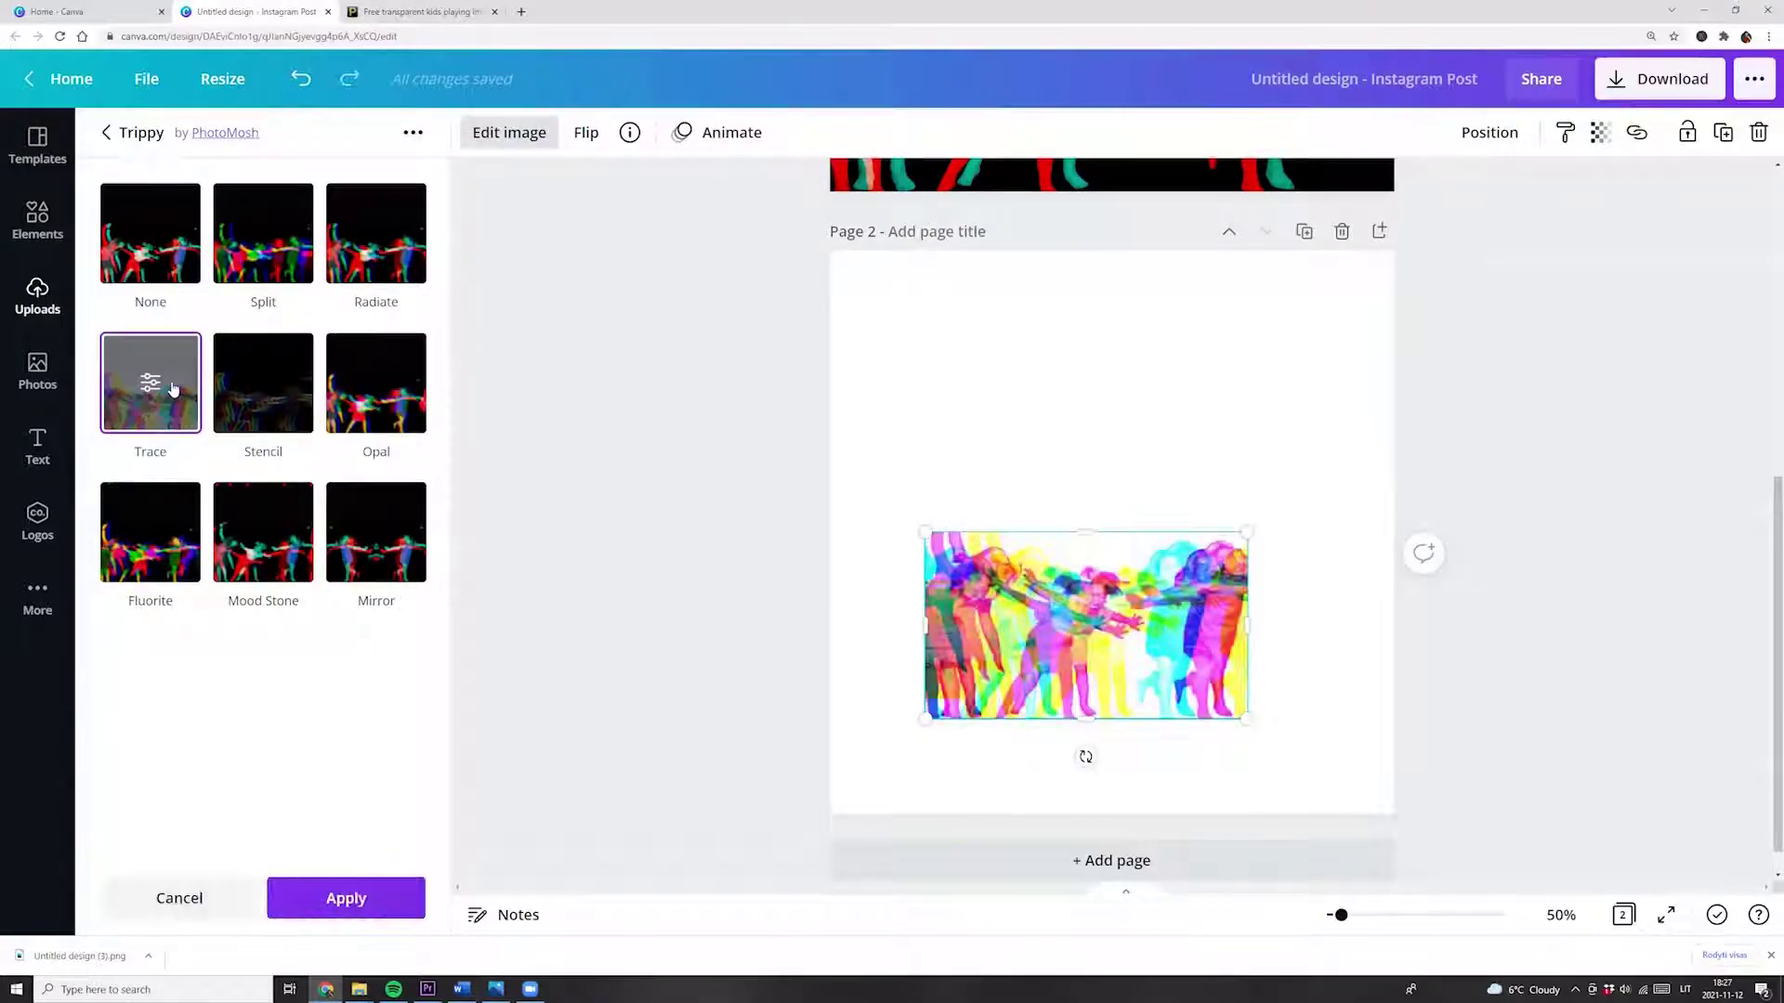
left_click(170, 389)
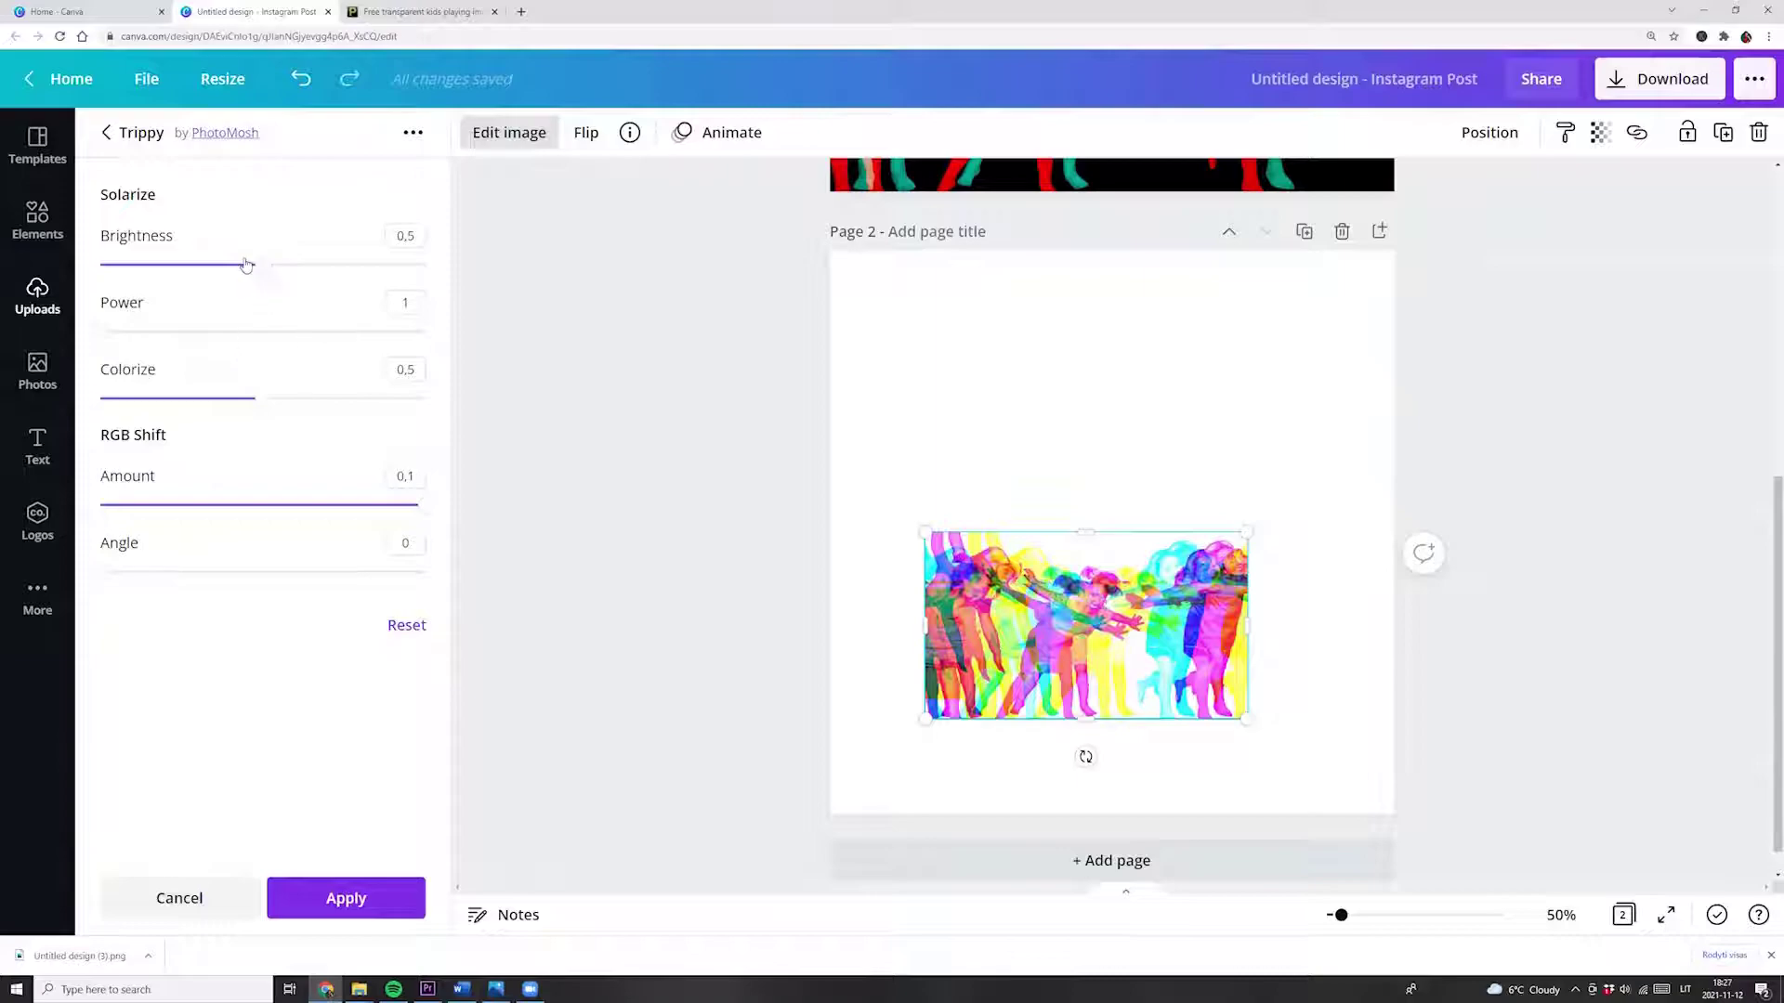
left_click_drag(289, 270, 377, 266)
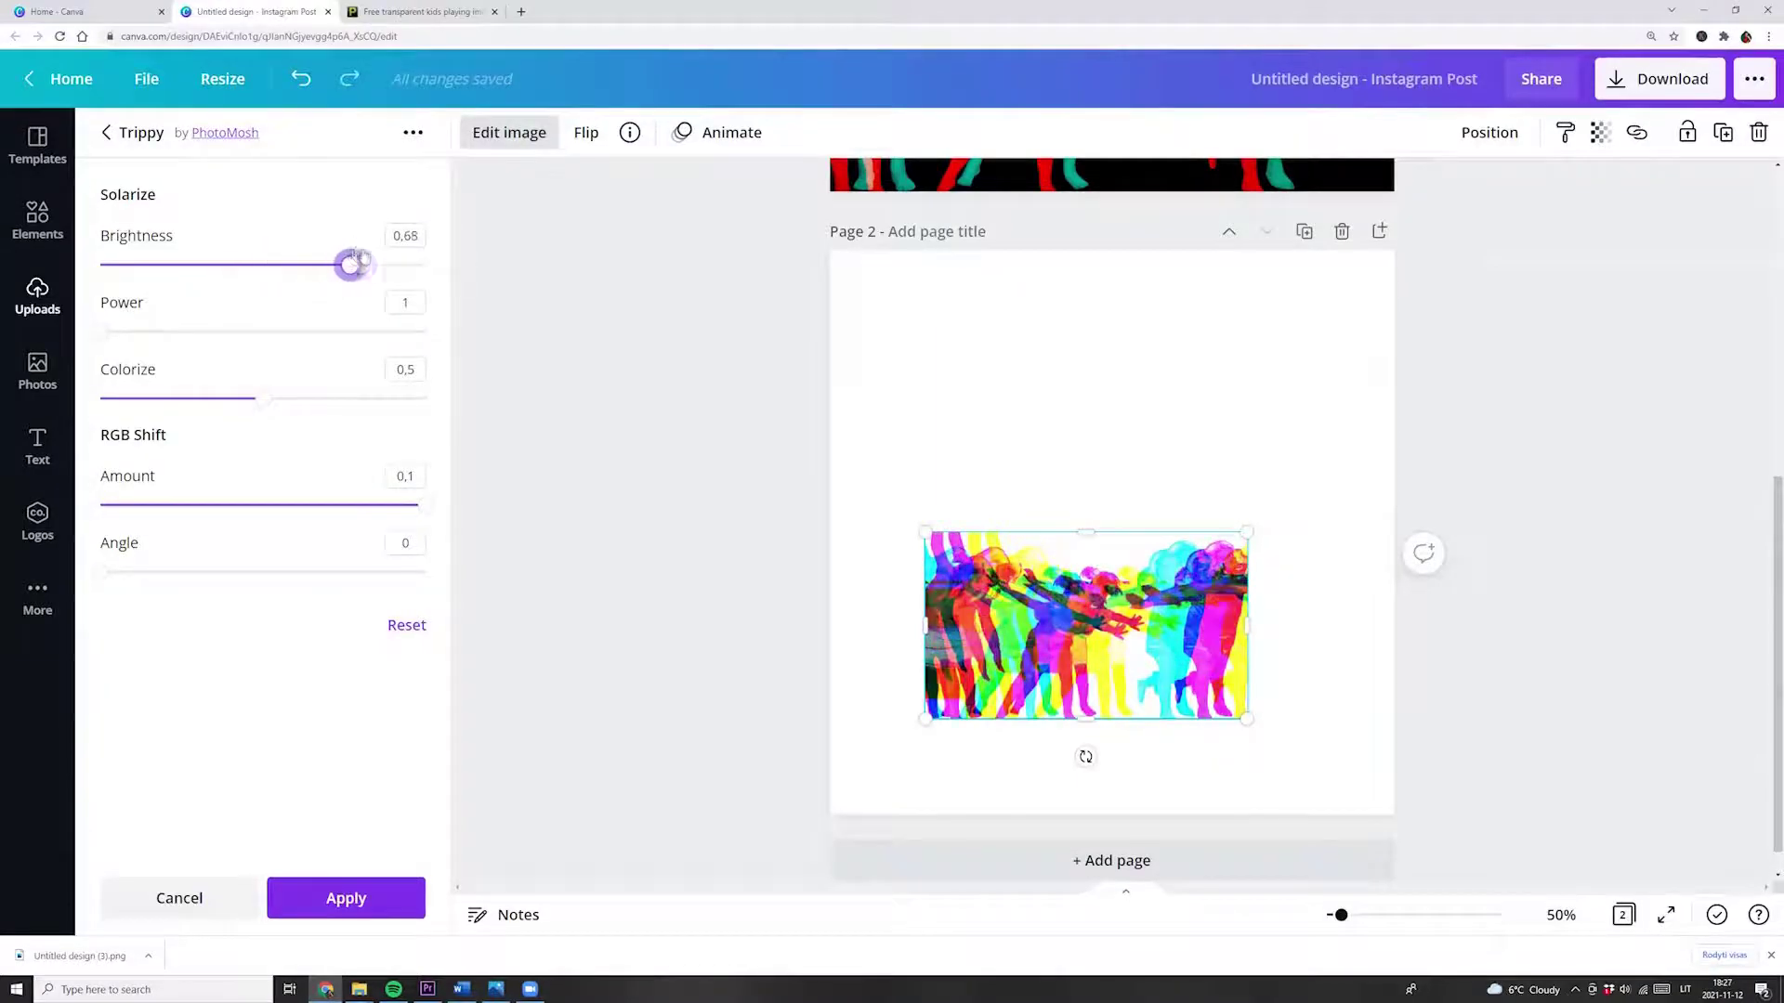
left_click_drag(109, 338, 73, 330)
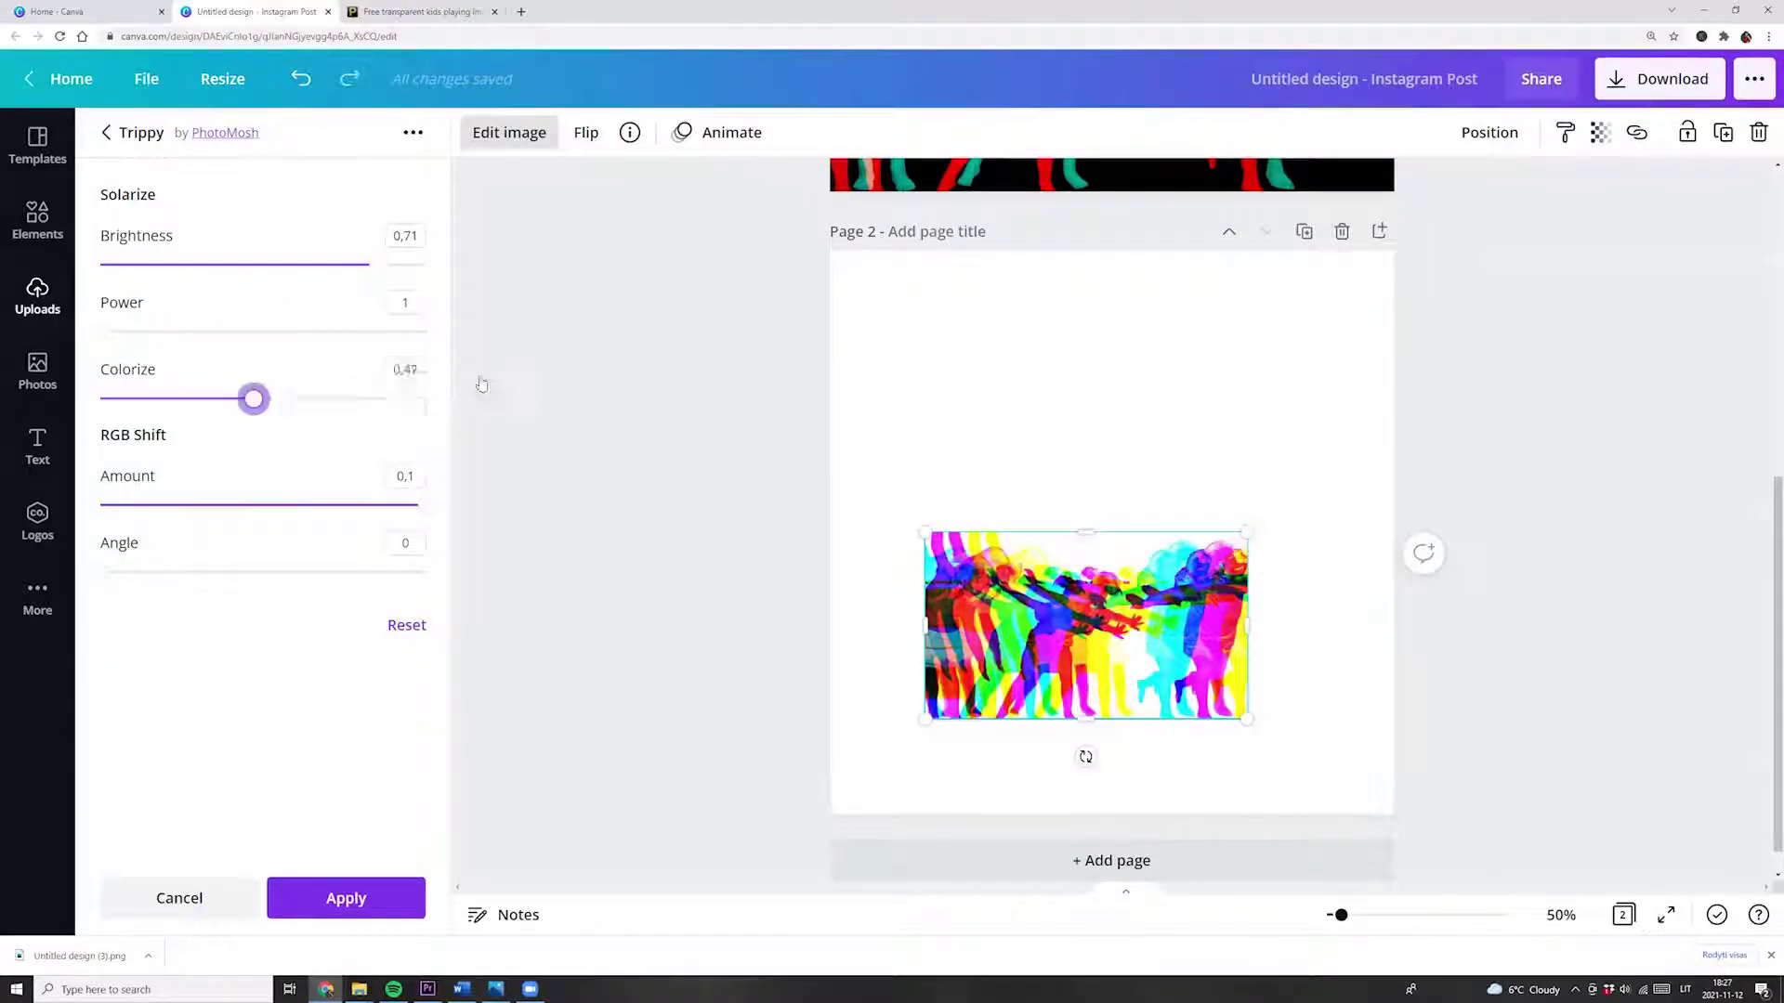
left_click_drag(257, 399, 427, 400)
mouse_move(109, 572)
left_mouse_down()
mouse_move(112, 539)
mouse_move(333, 522)
left_mouse_up()
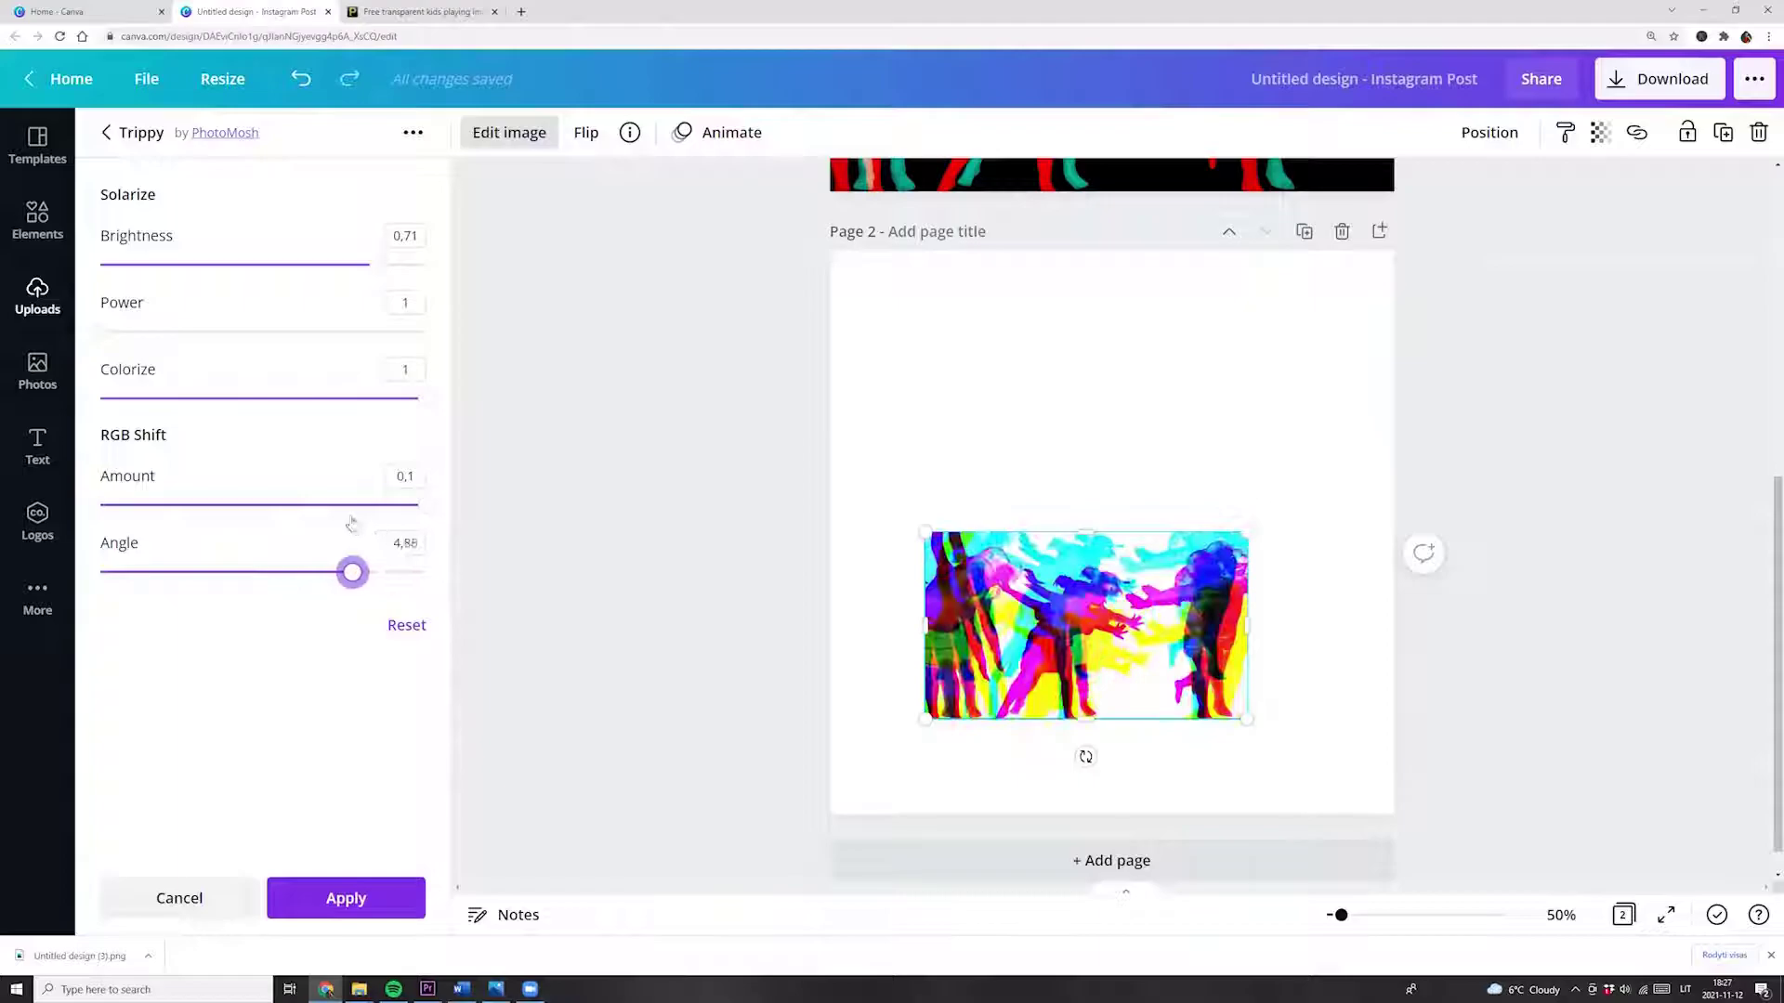
left_click(346, 899)
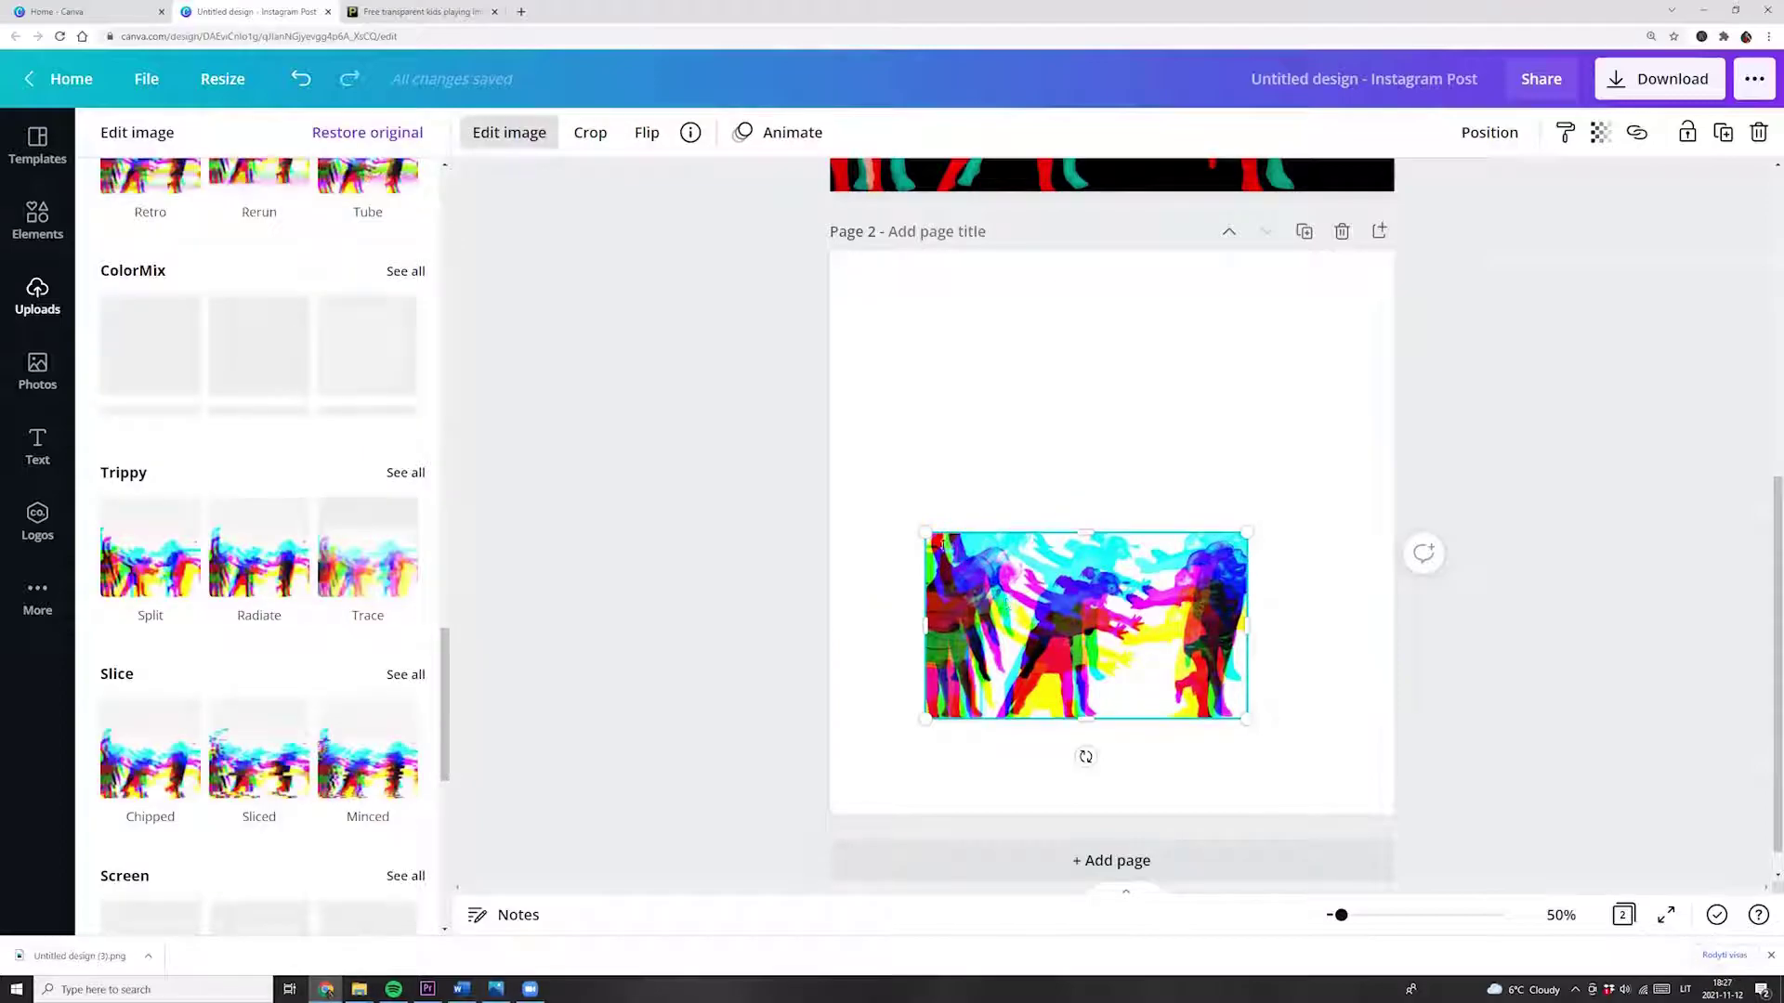
Stretch the trippy strip out to page 2's right edge
mouse_move(926, 534)
left_mouse_down()
mouse_move(845, 469)
mouse_move(830, 477)
left_mouse_up()
left_click_drag(1245, 480, 1394, 392)
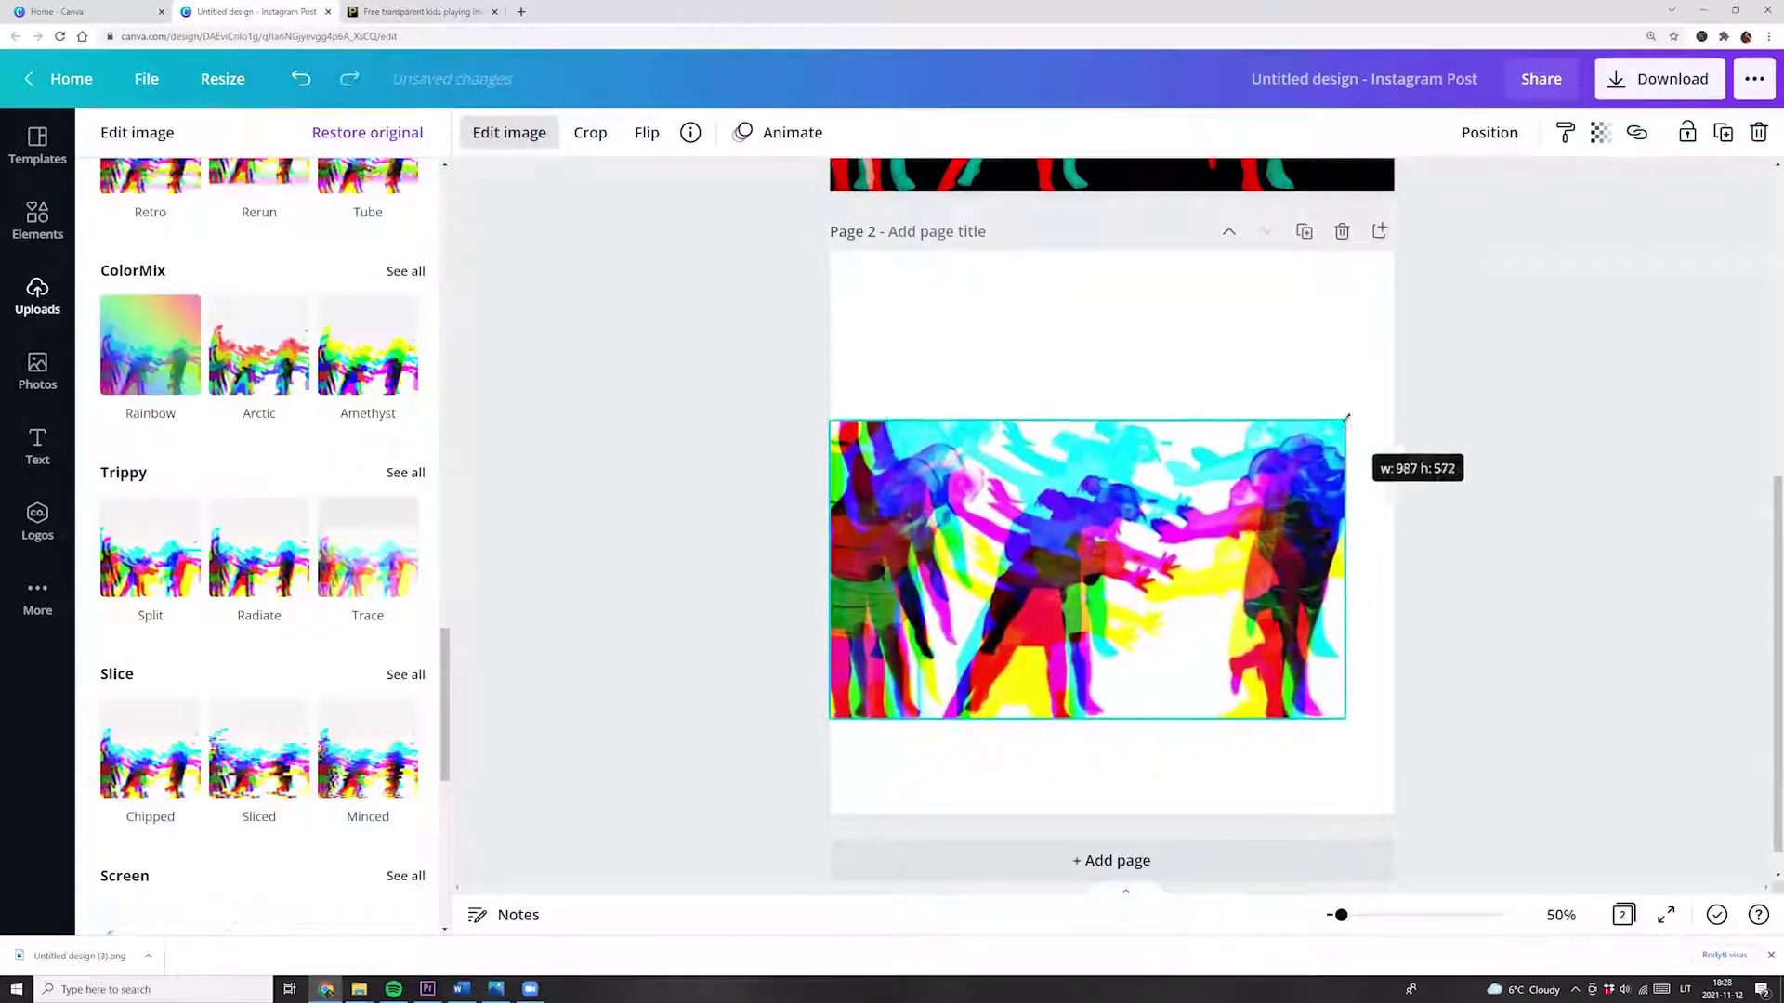
left_click(1256, 338)
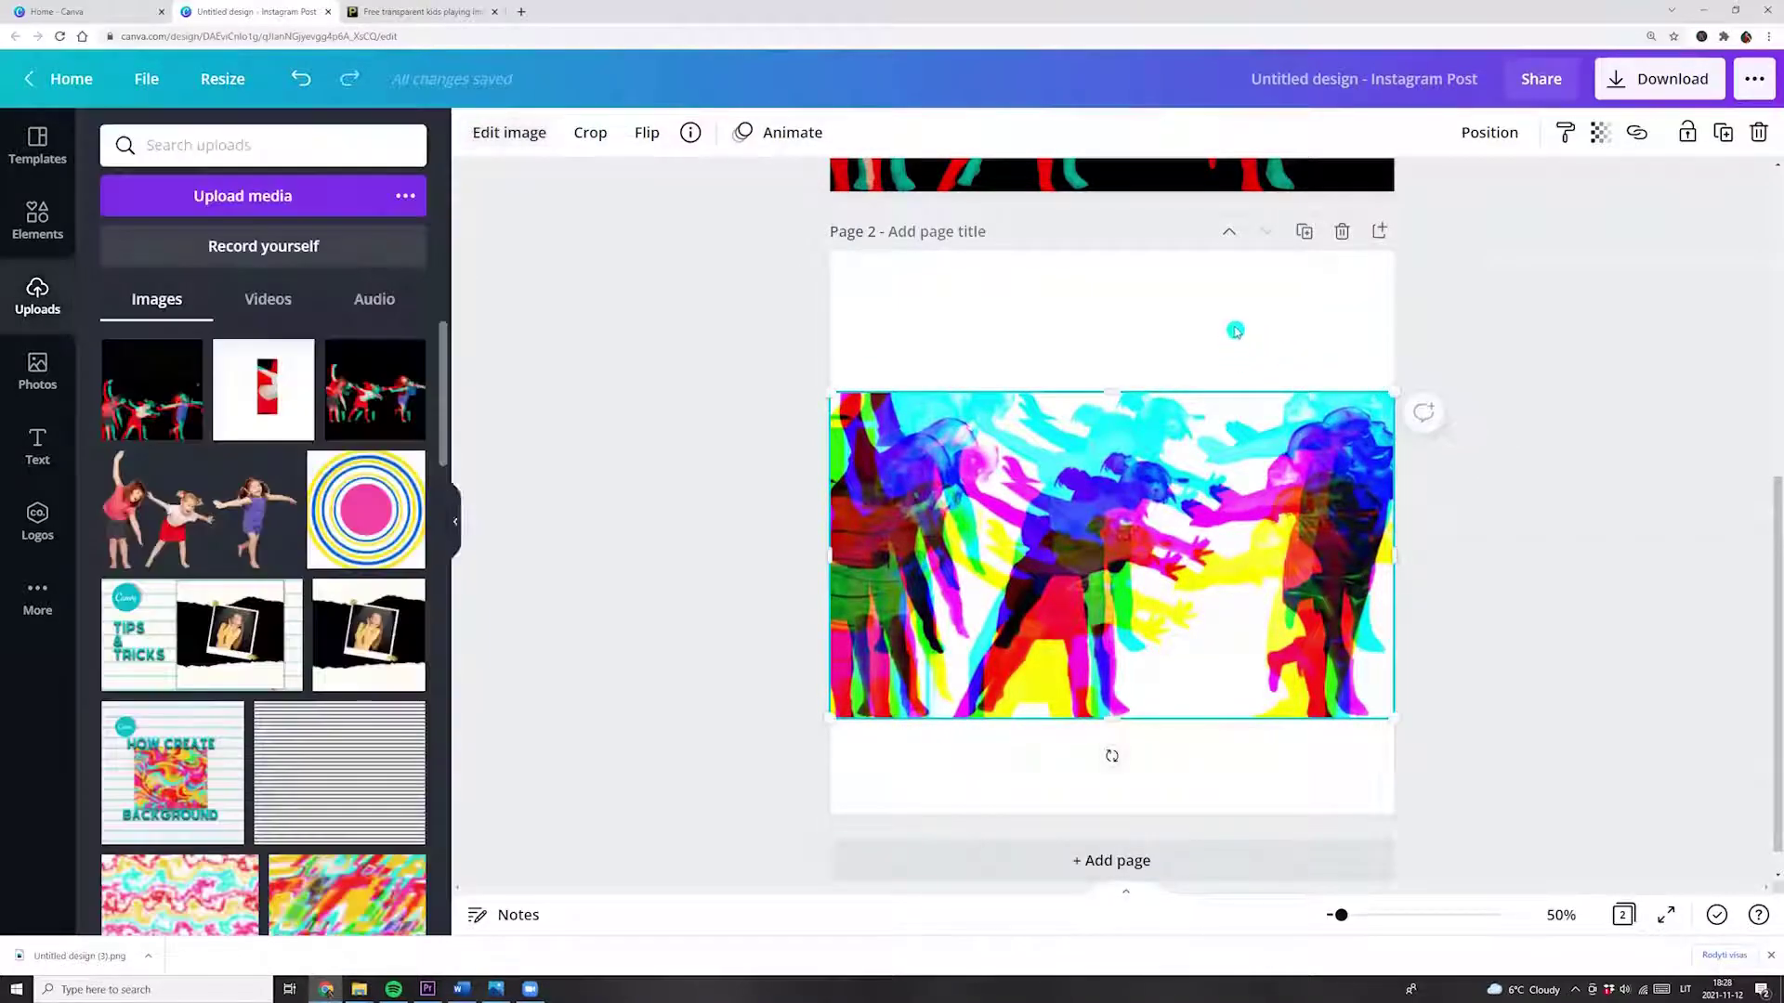
Download only page 2 as a PNG
left_click(1615, 81)
left_click(1738, 461)
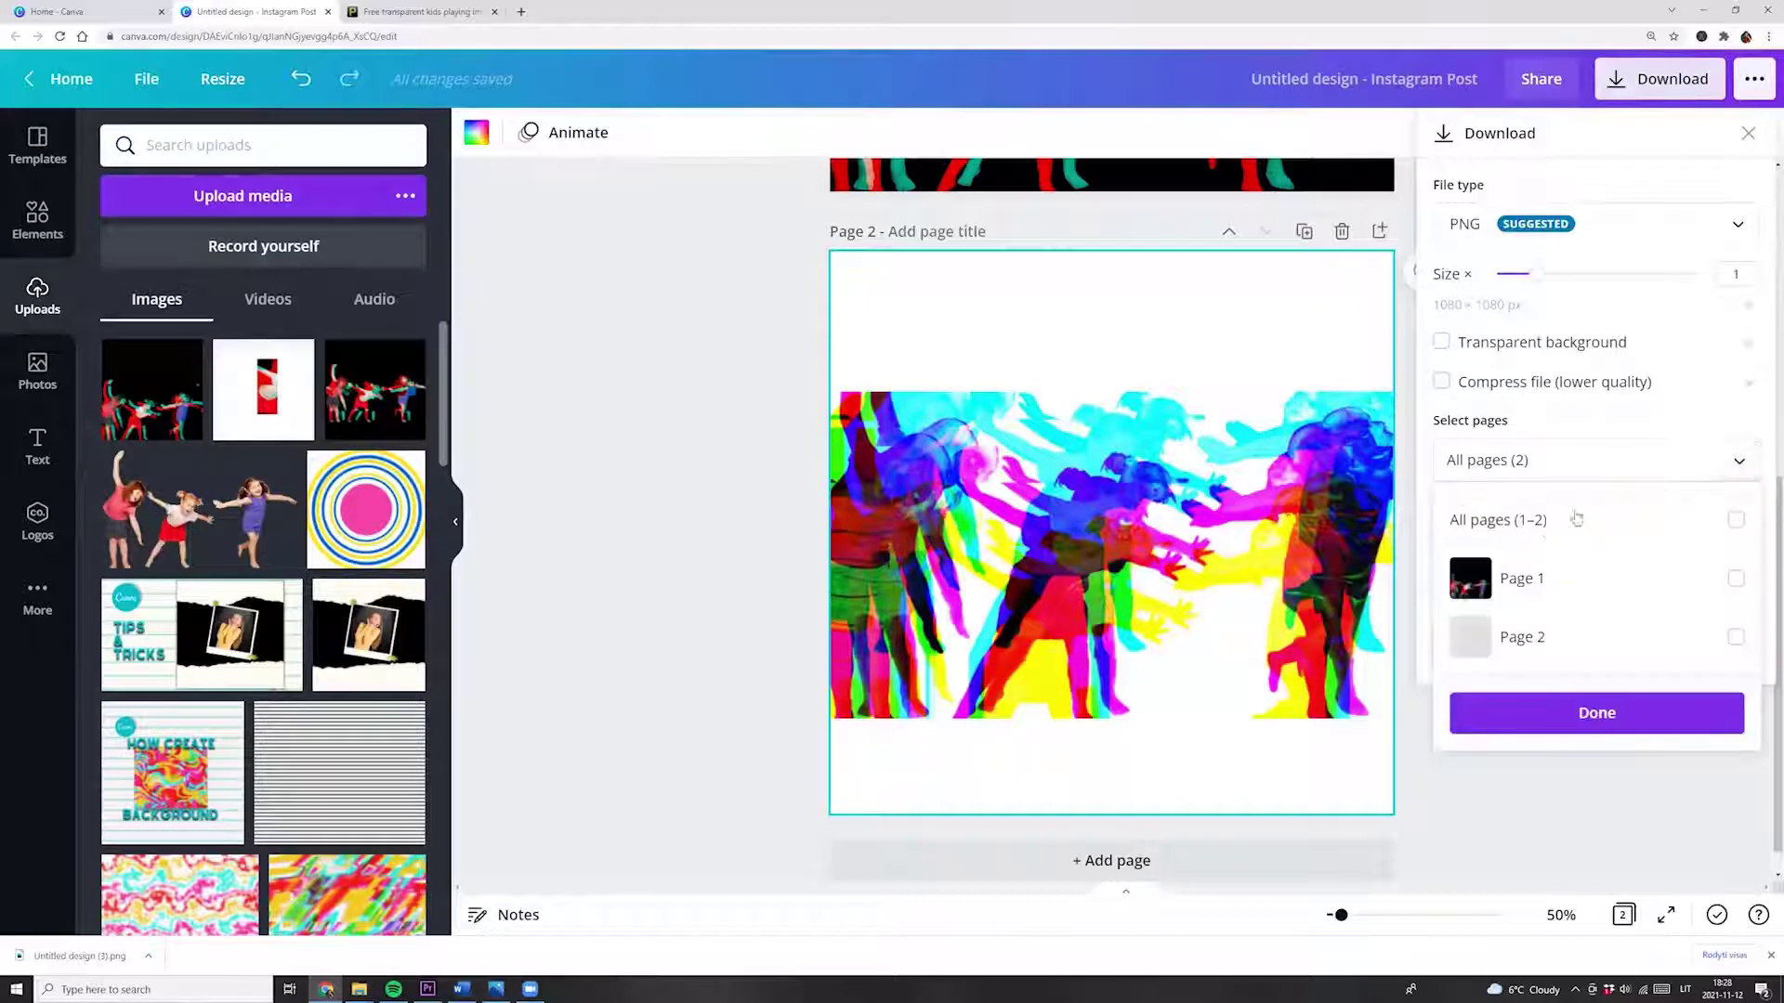
left_click(1522, 637)
left_click(1549, 713)
left_click(1597, 577)
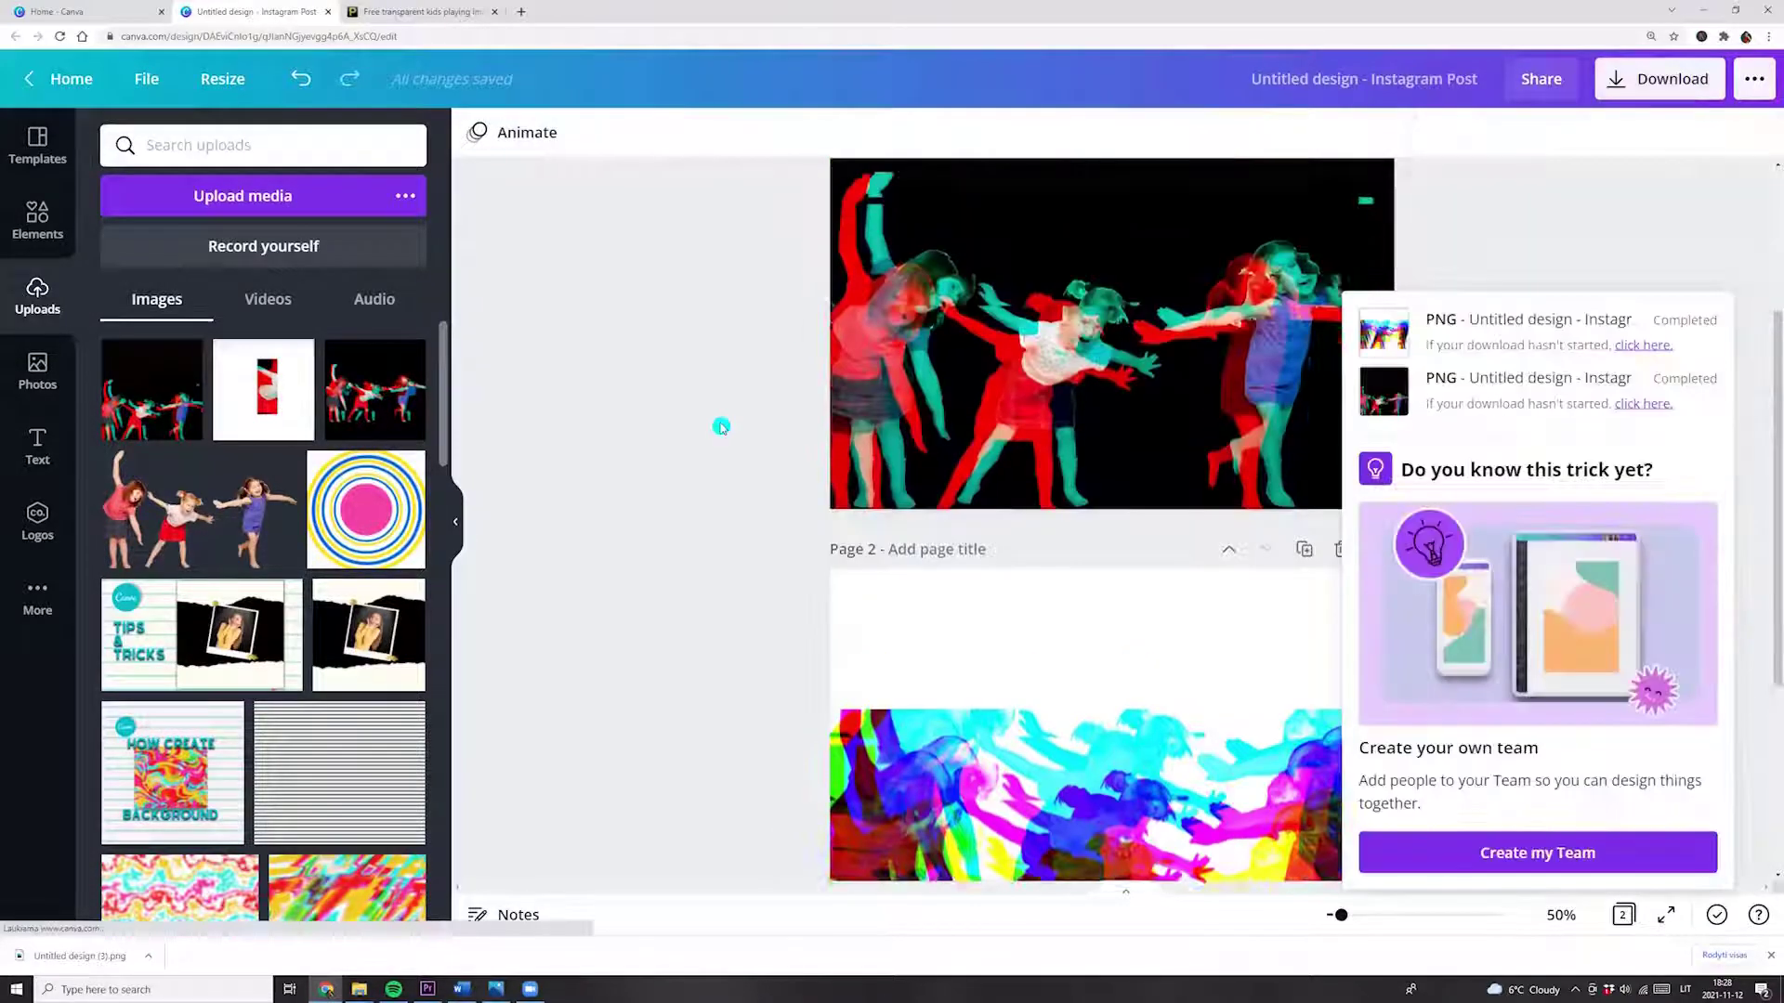
Drag the exported trippy PNG from its folder into Canva's uploads
scroll(721, 426, "up", 3)
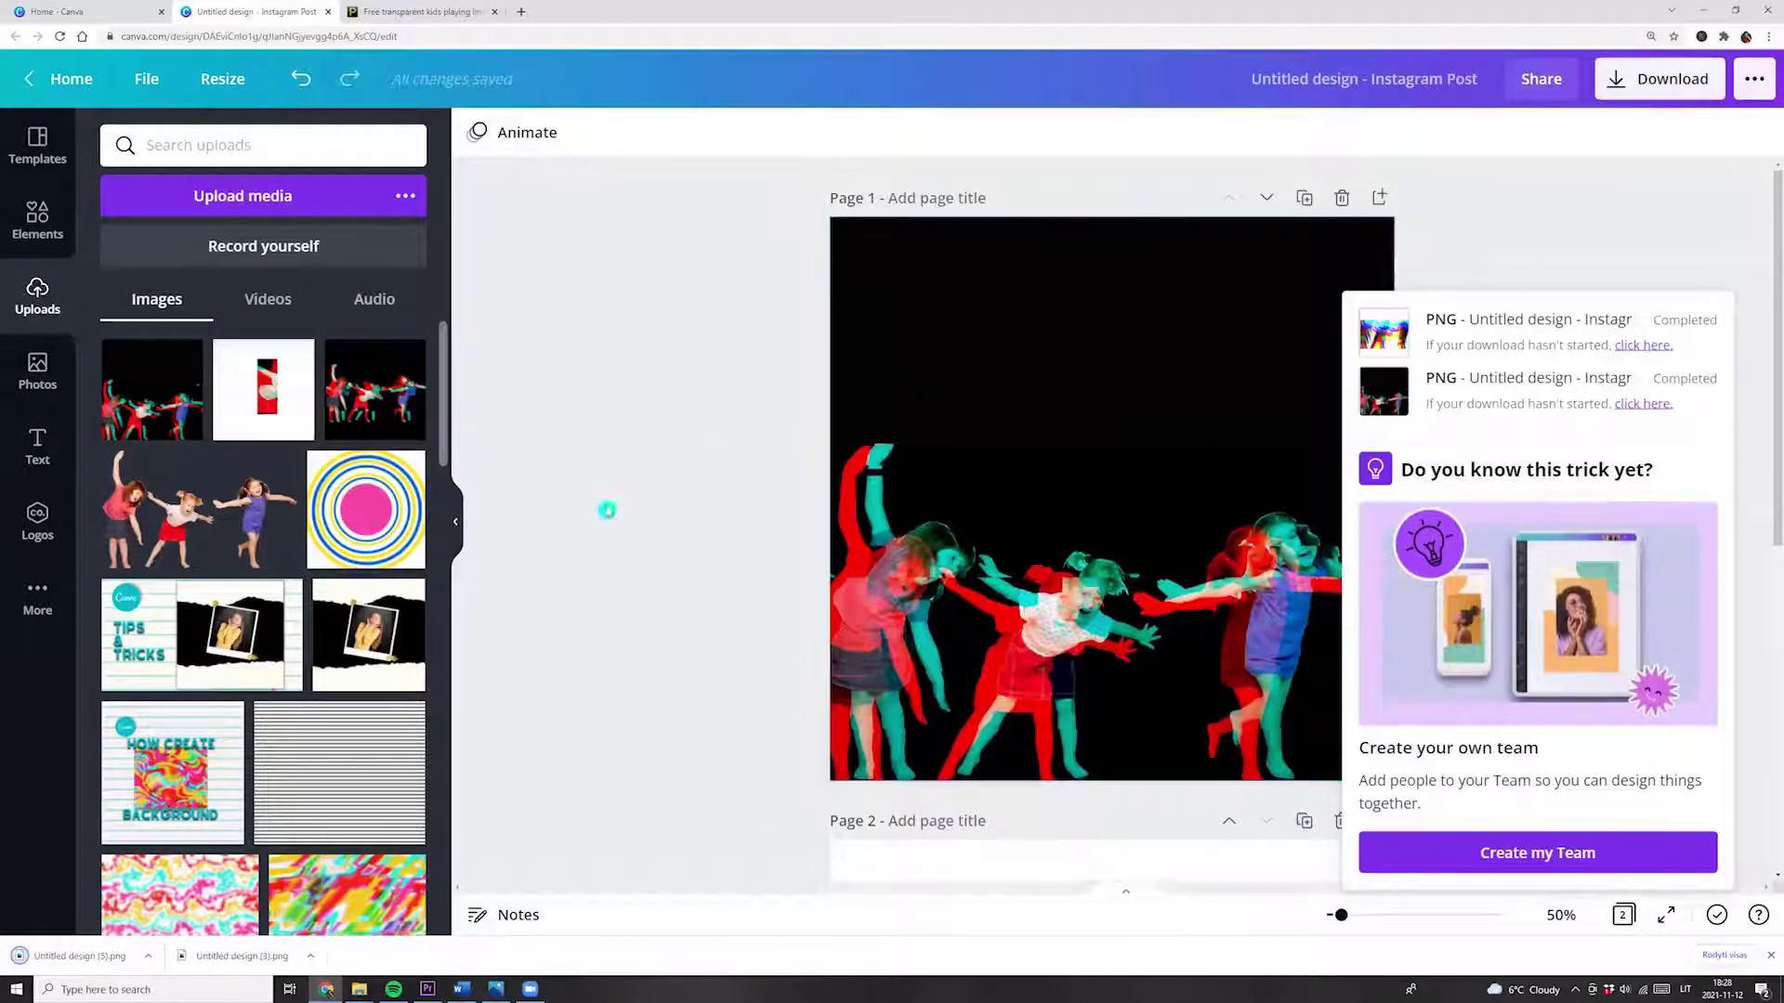
left_click(148, 956)
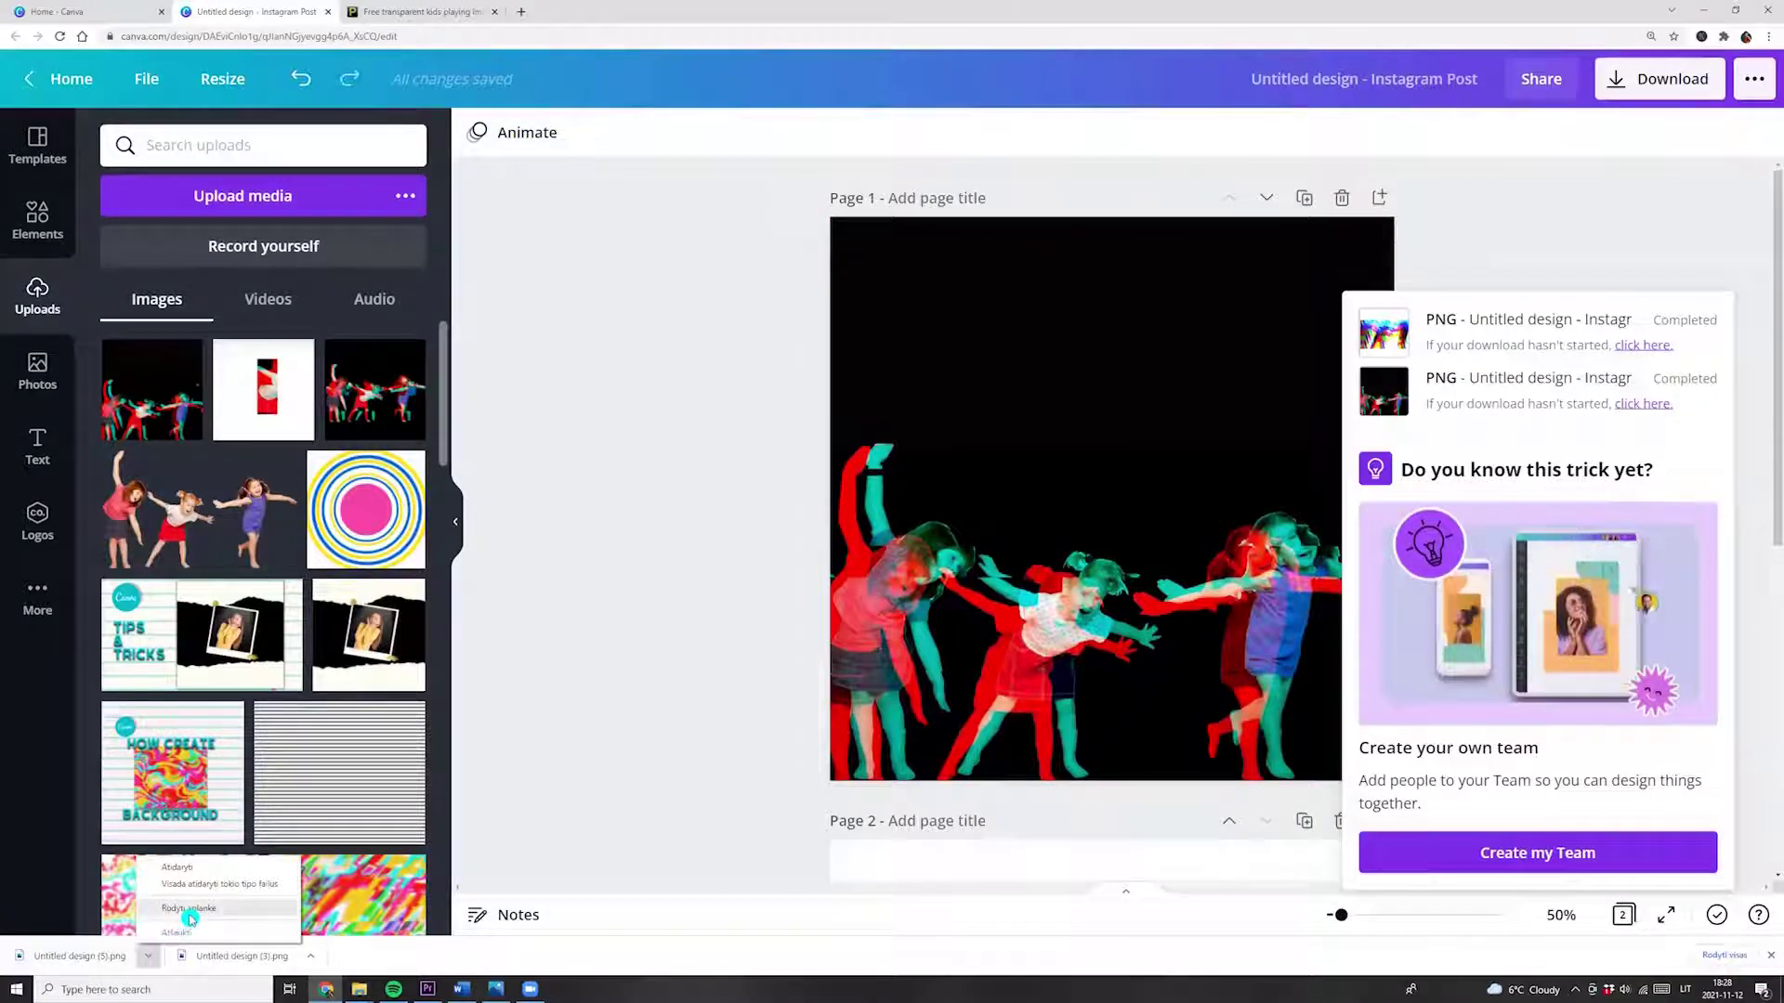
left_click(214, 918)
left_click_drag(406, 320, 242, 755)
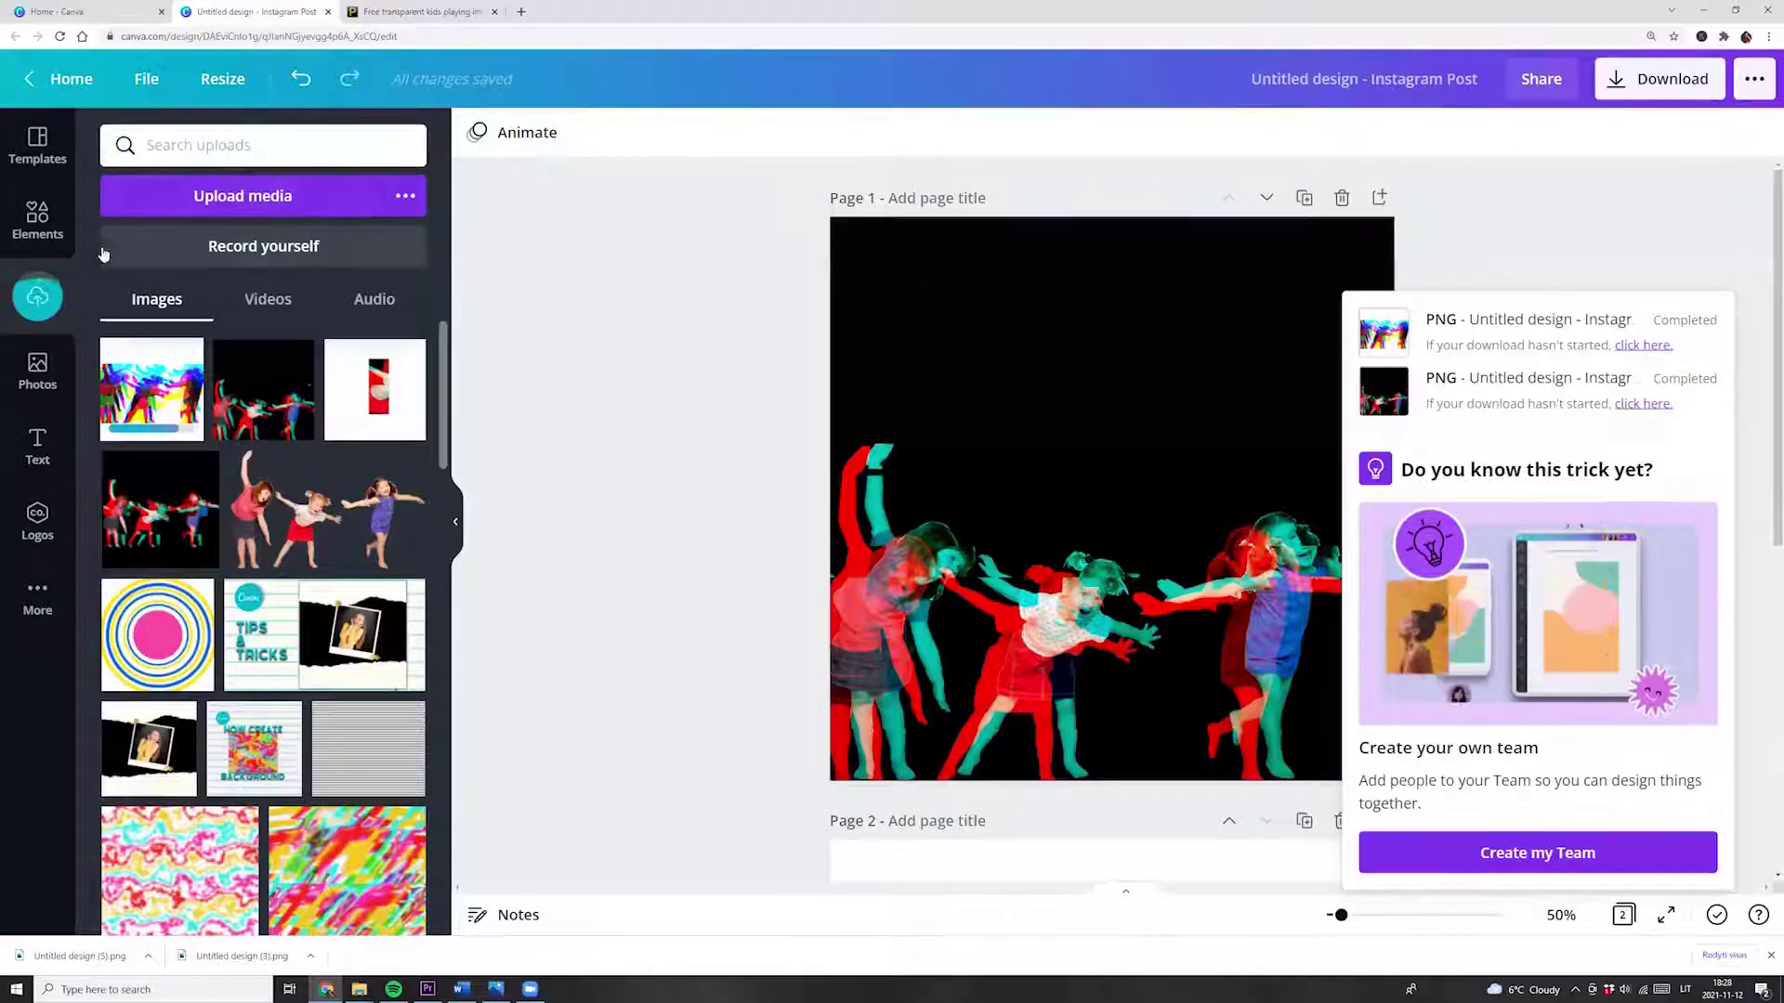
left_click(37, 223)
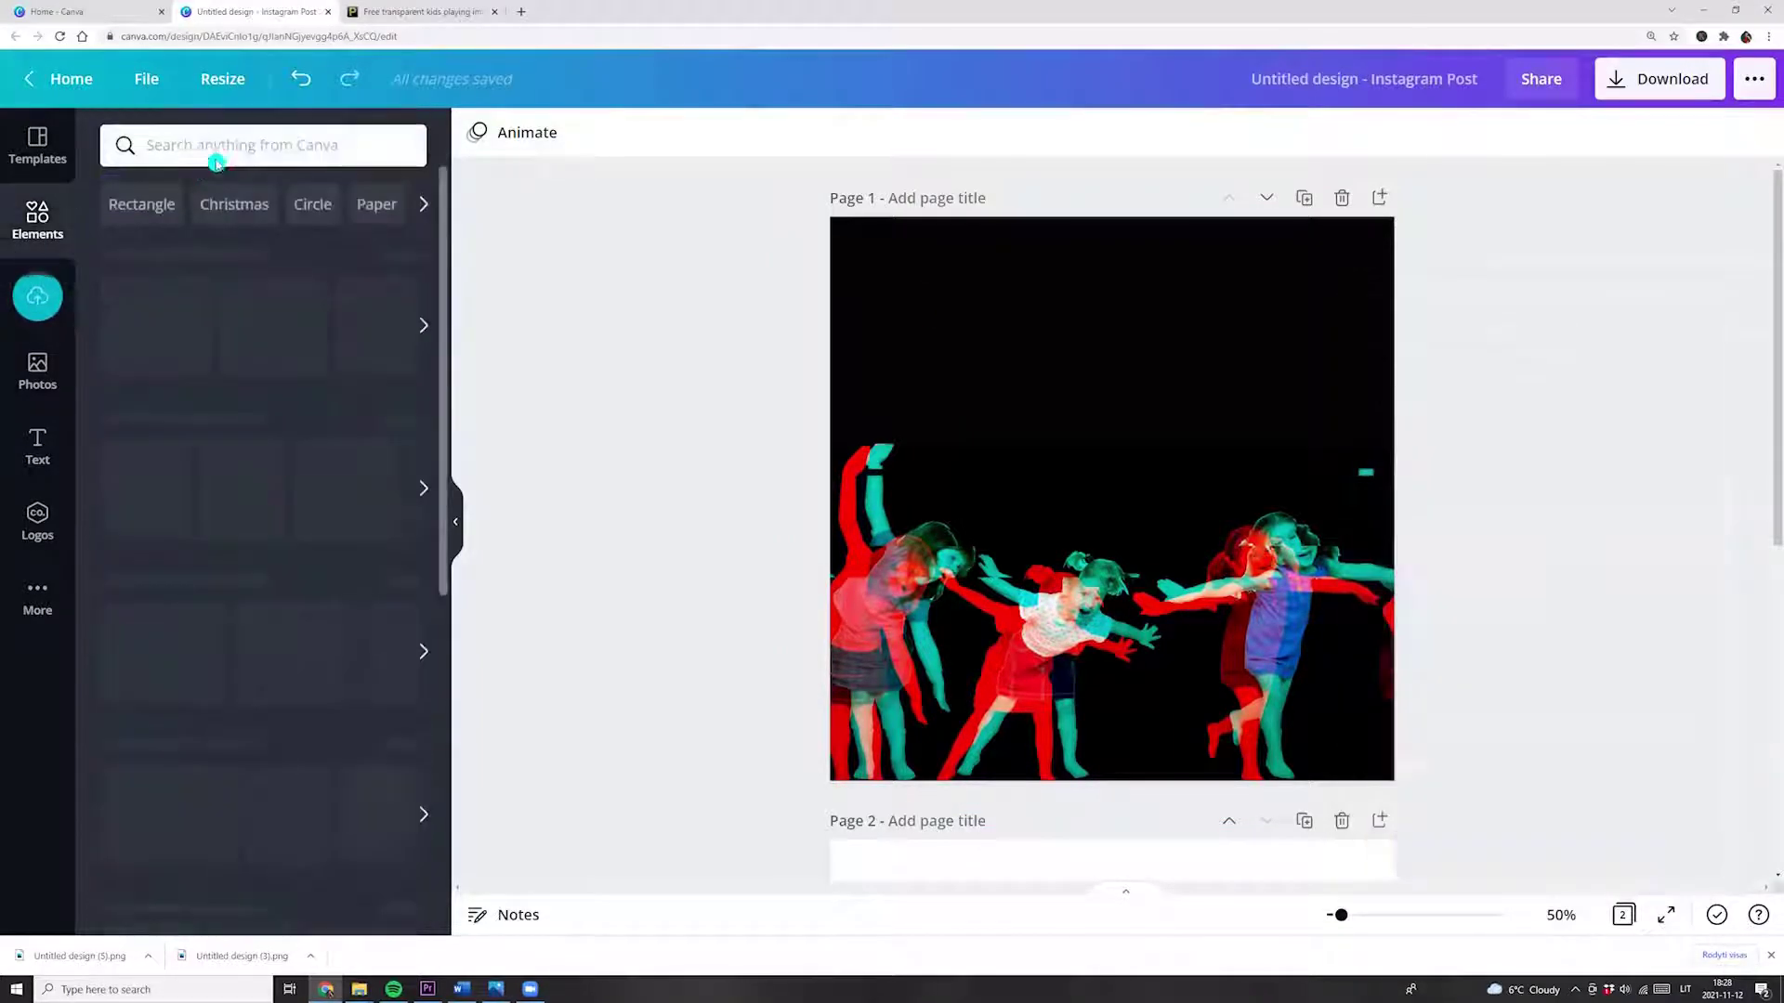
Rerun the 'abril fatface letter frame' element search, showing Graphics only
left_click(215, 146)
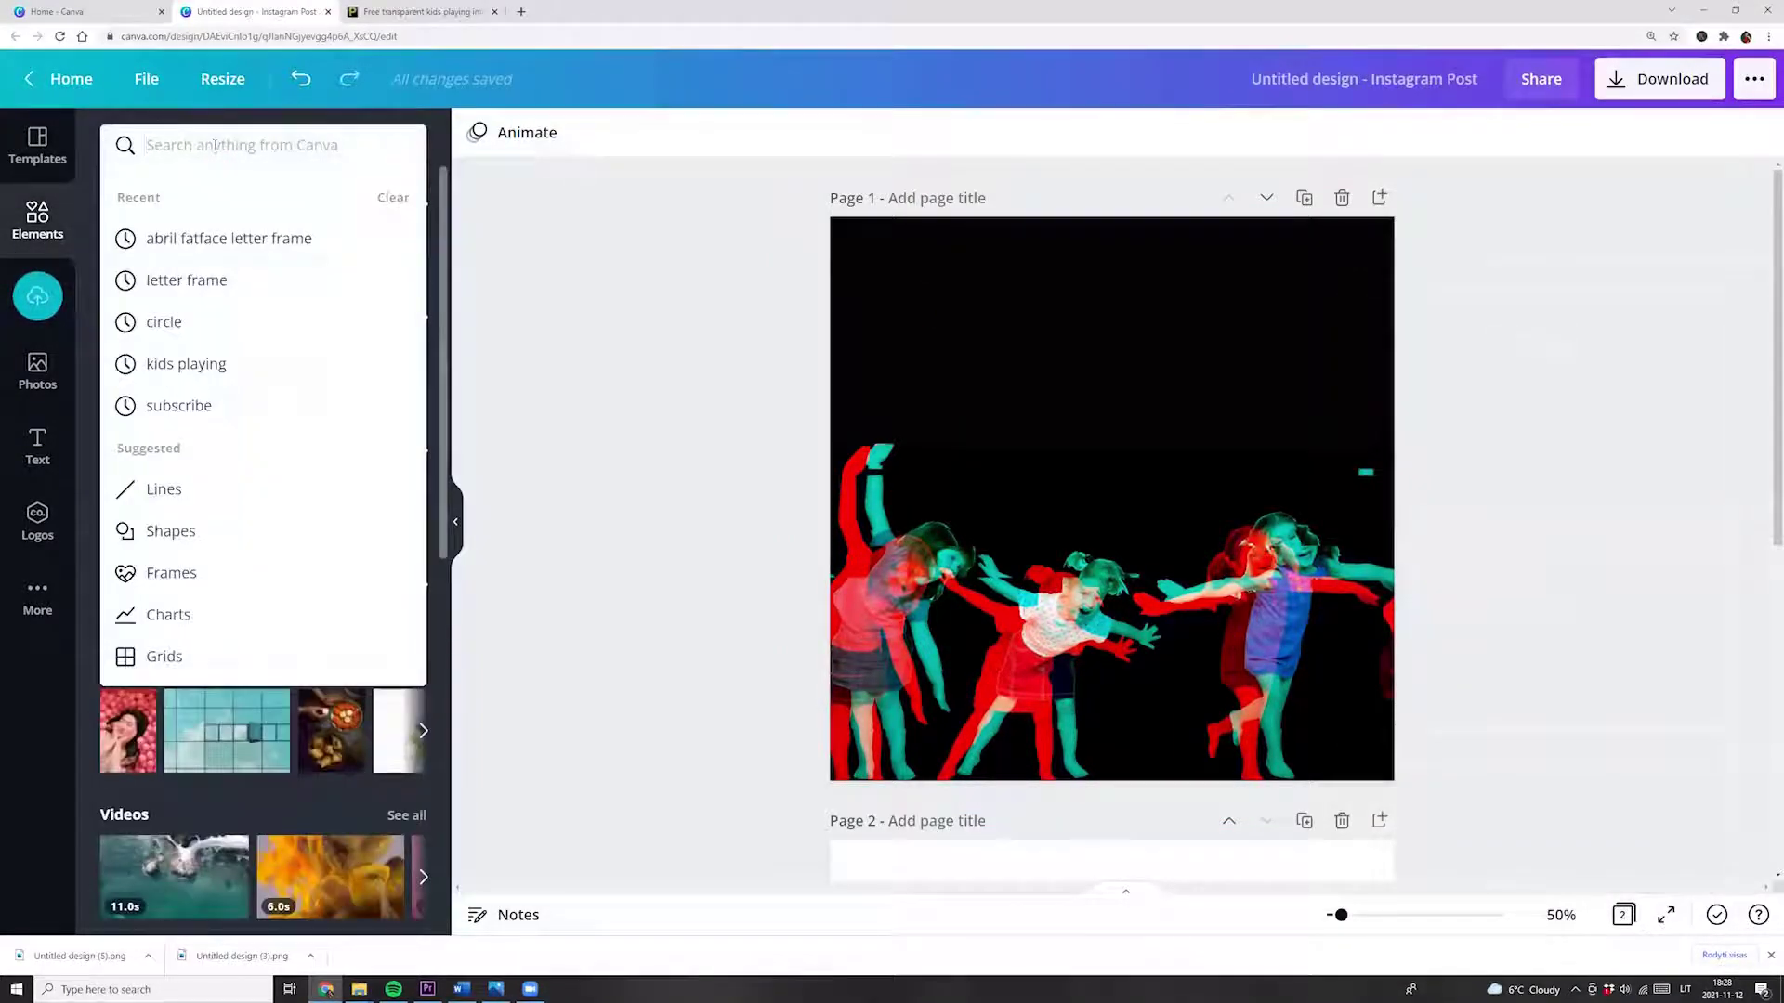
left_click(195, 236)
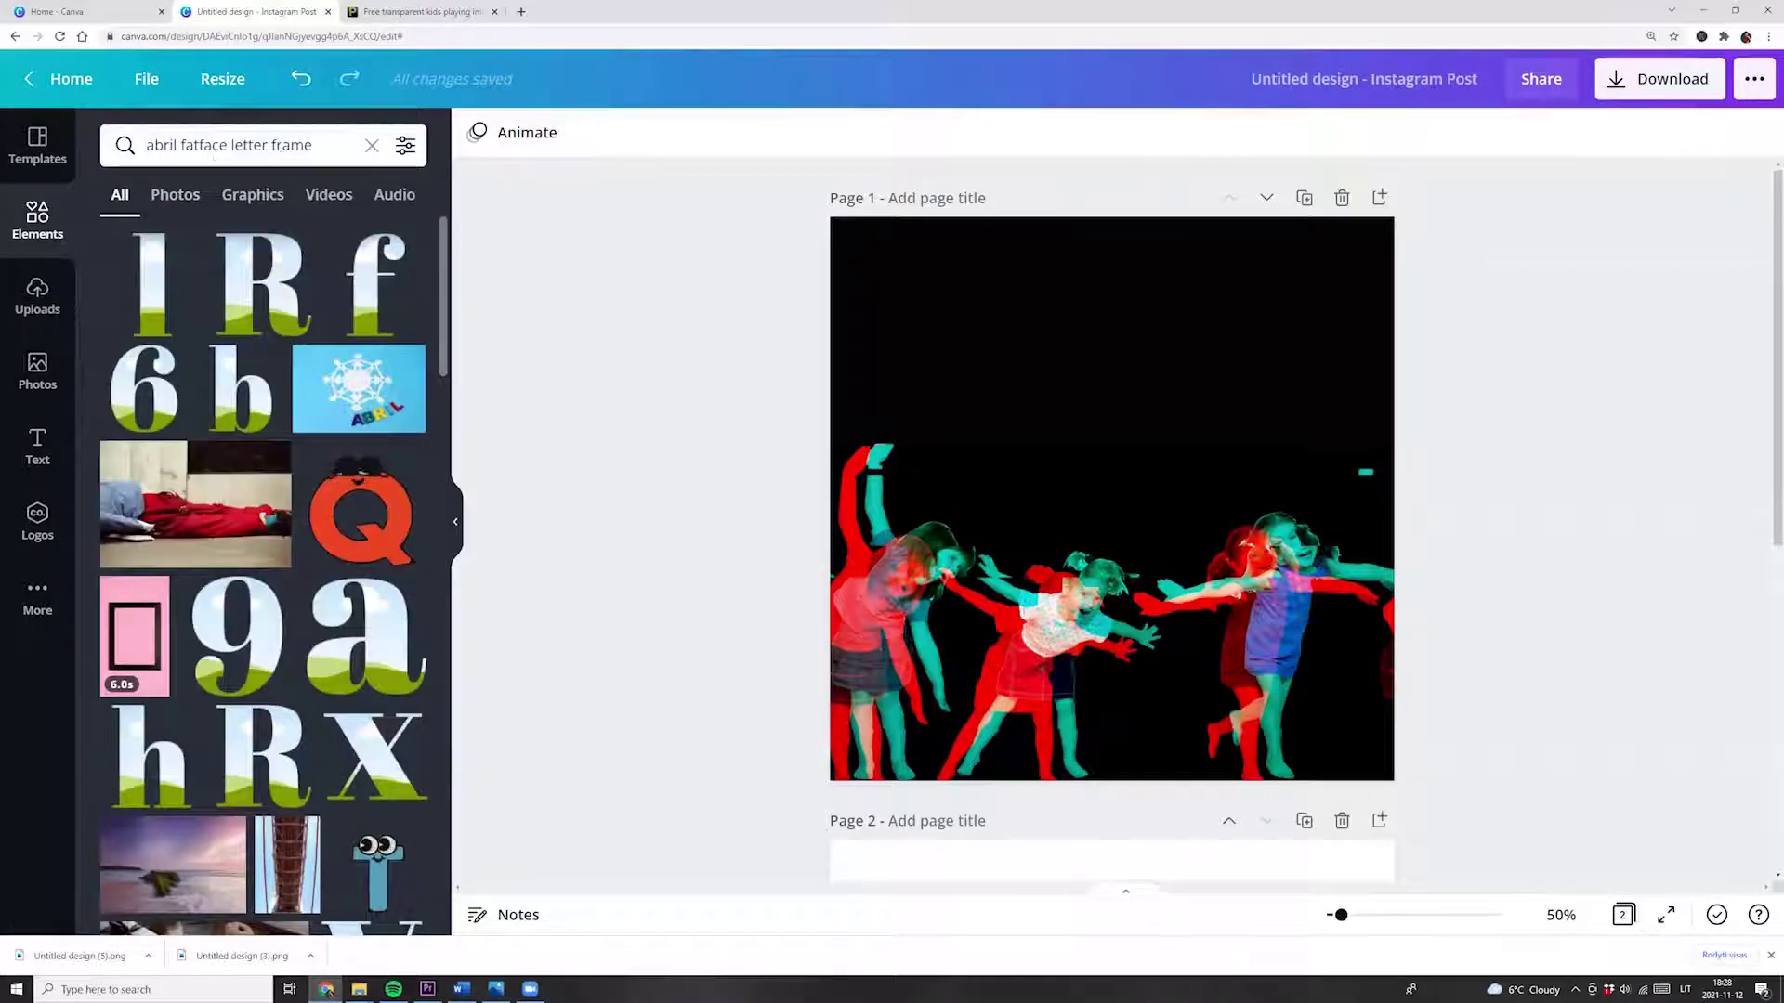
scroll(254, 477, "down", 5)
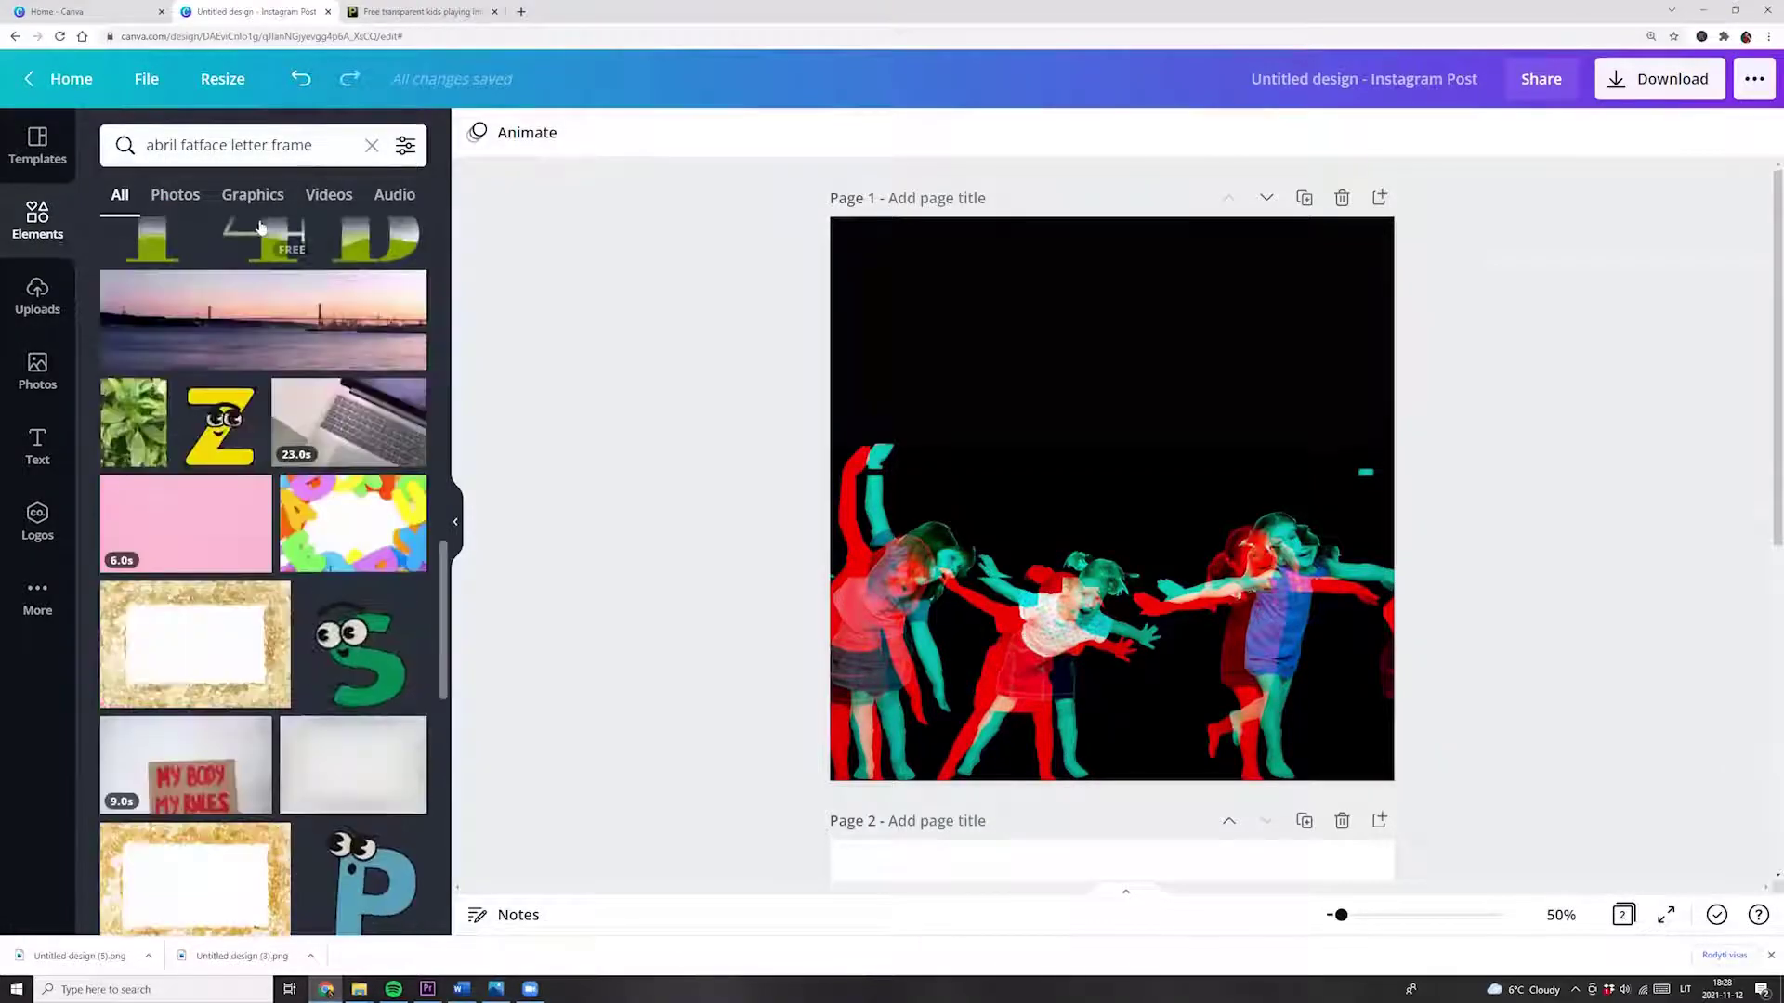
left_click(252, 194)
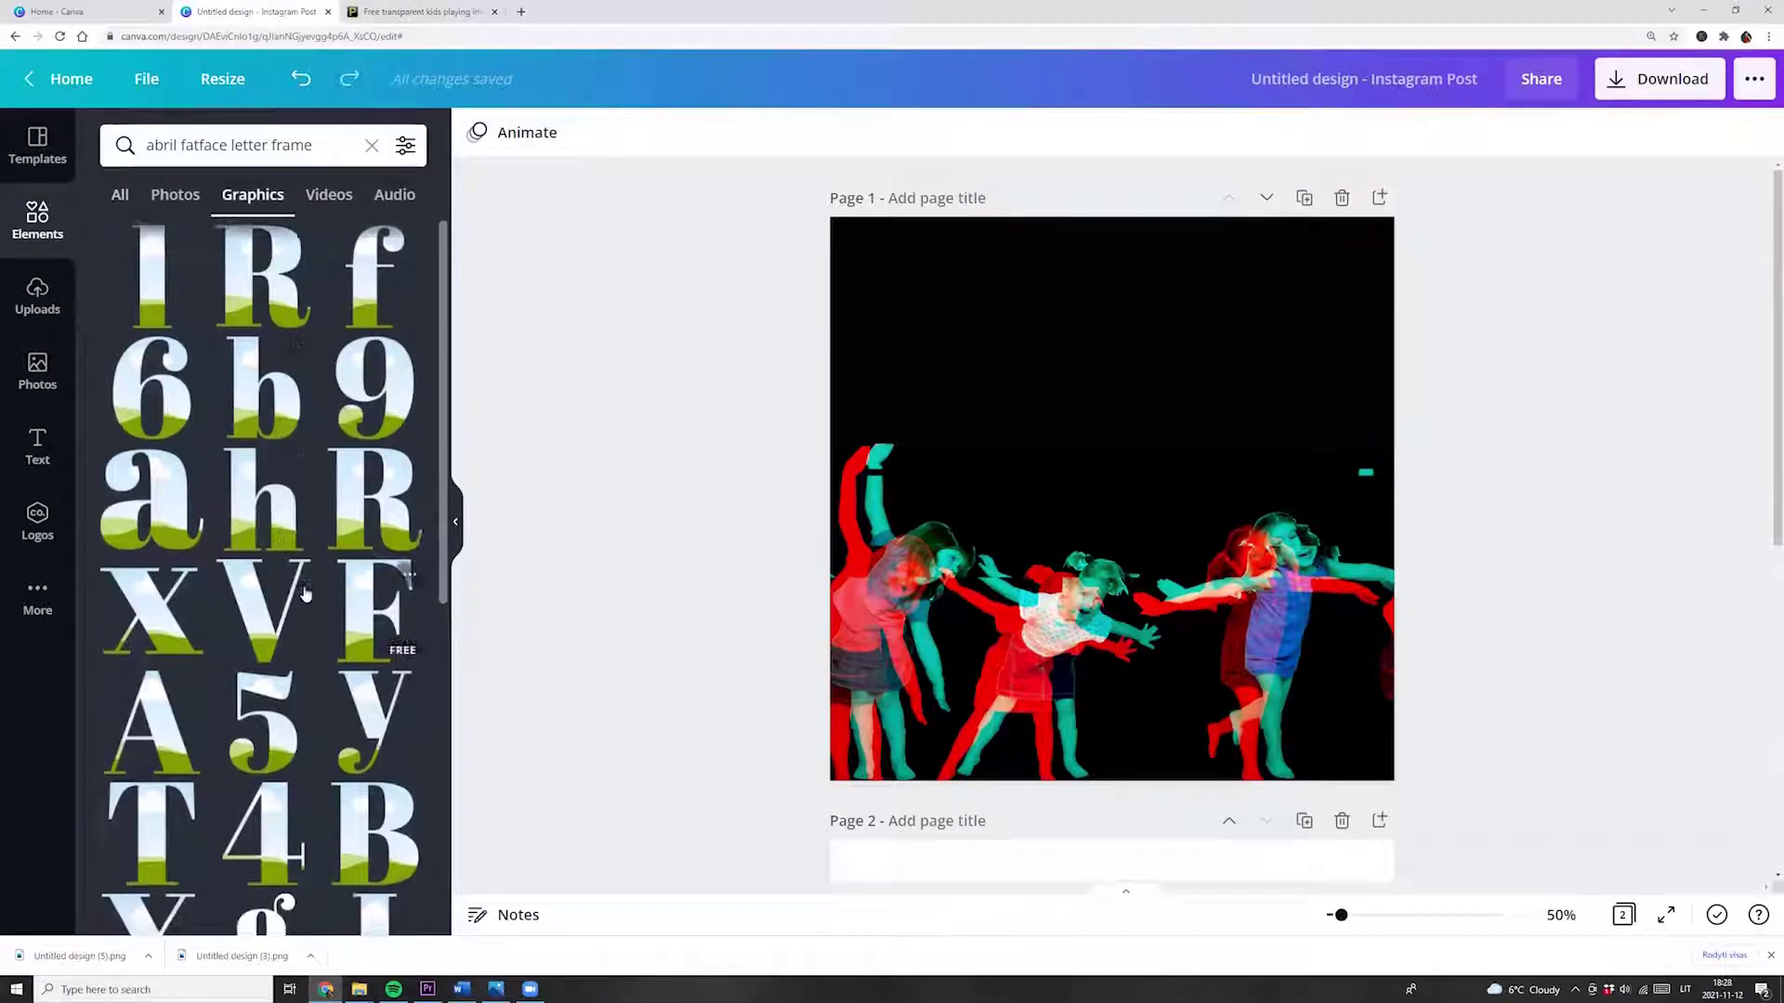
Scroll the letter frame graphics and add a letter frame to page 1
scroll(277, 576, "down", 3)
scroll(278, 642, "down", 4)
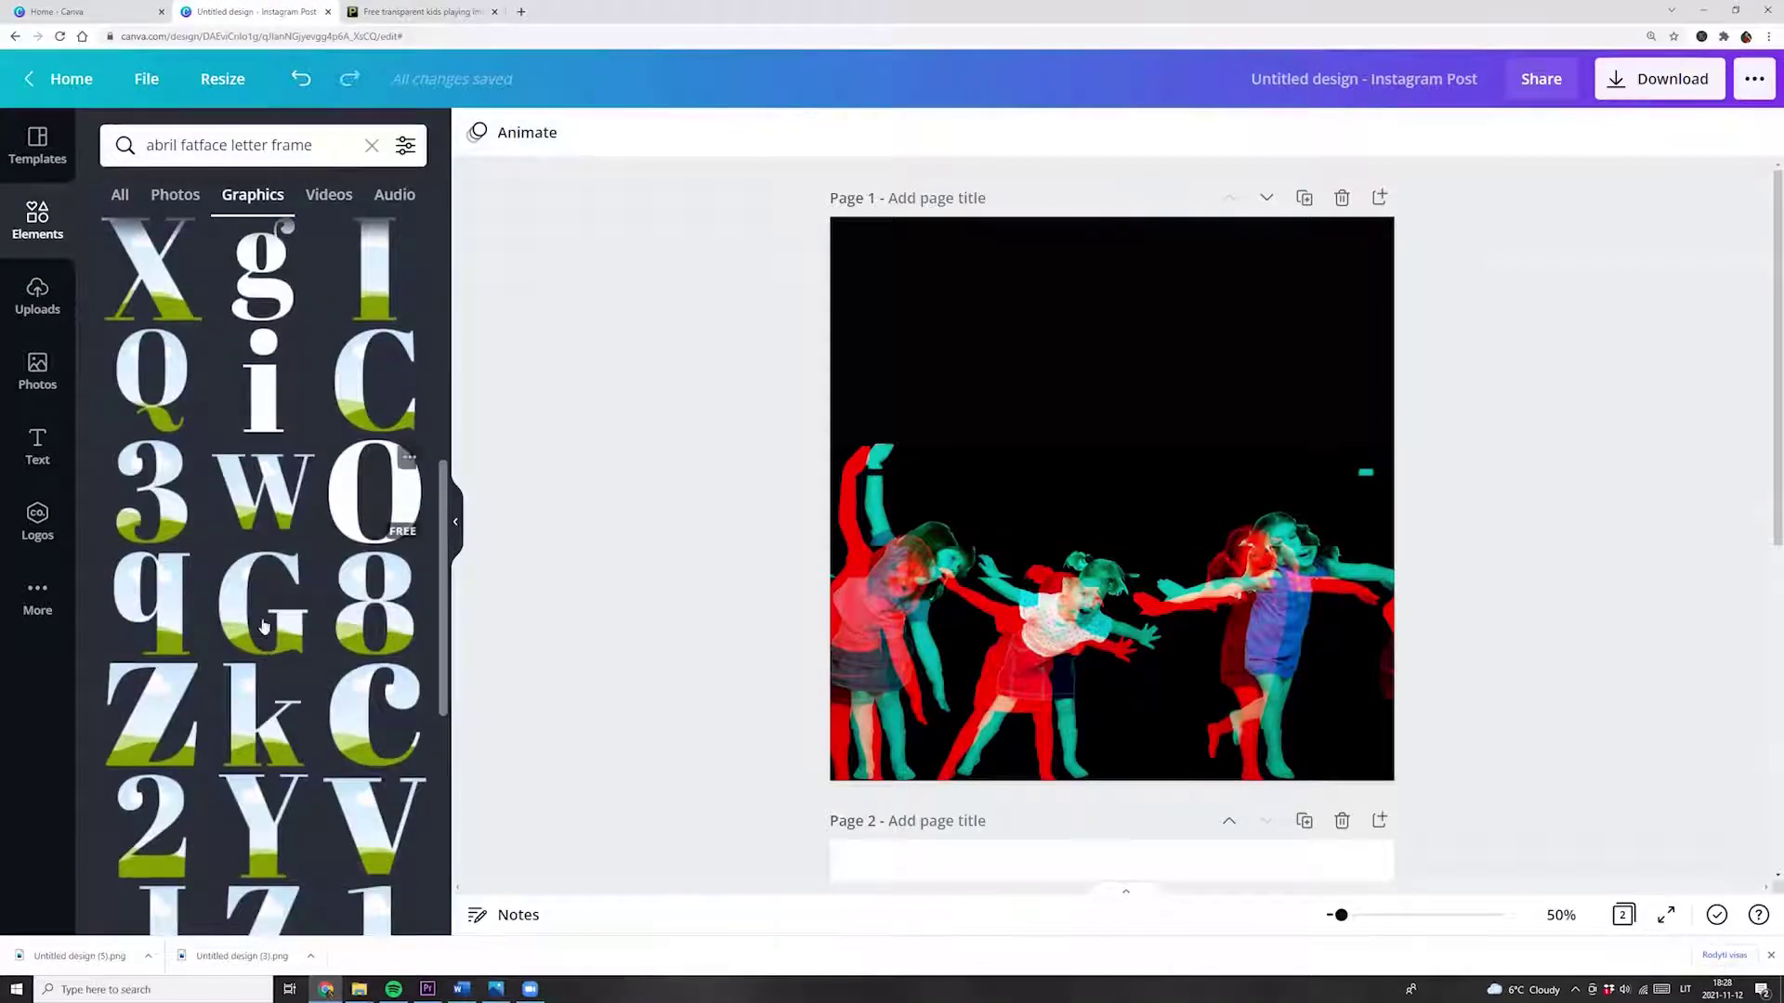
scroll(264, 627, "down", 2)
scroll(270, 632, "down", 2)
scroll(283, 646, "down", 2)
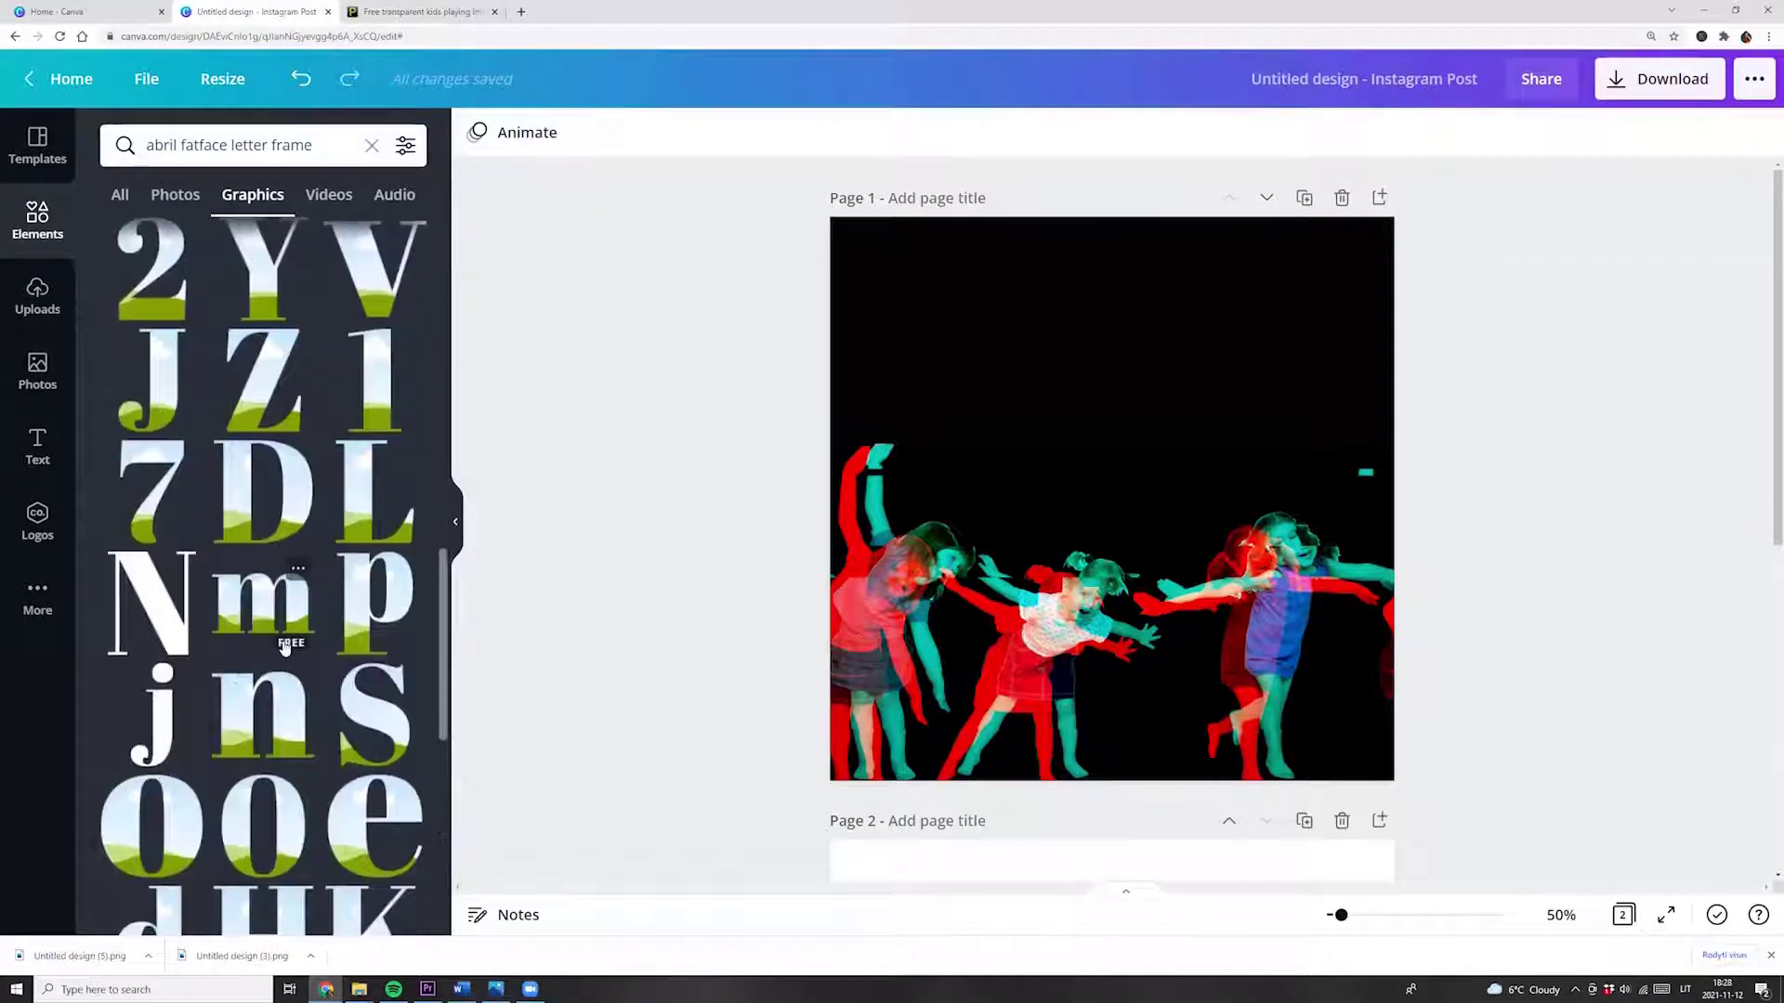
scroll(279, 651, "down", 2)
scroll(242, 688, "down", 1)
scroll(219, 715, "down", 1)
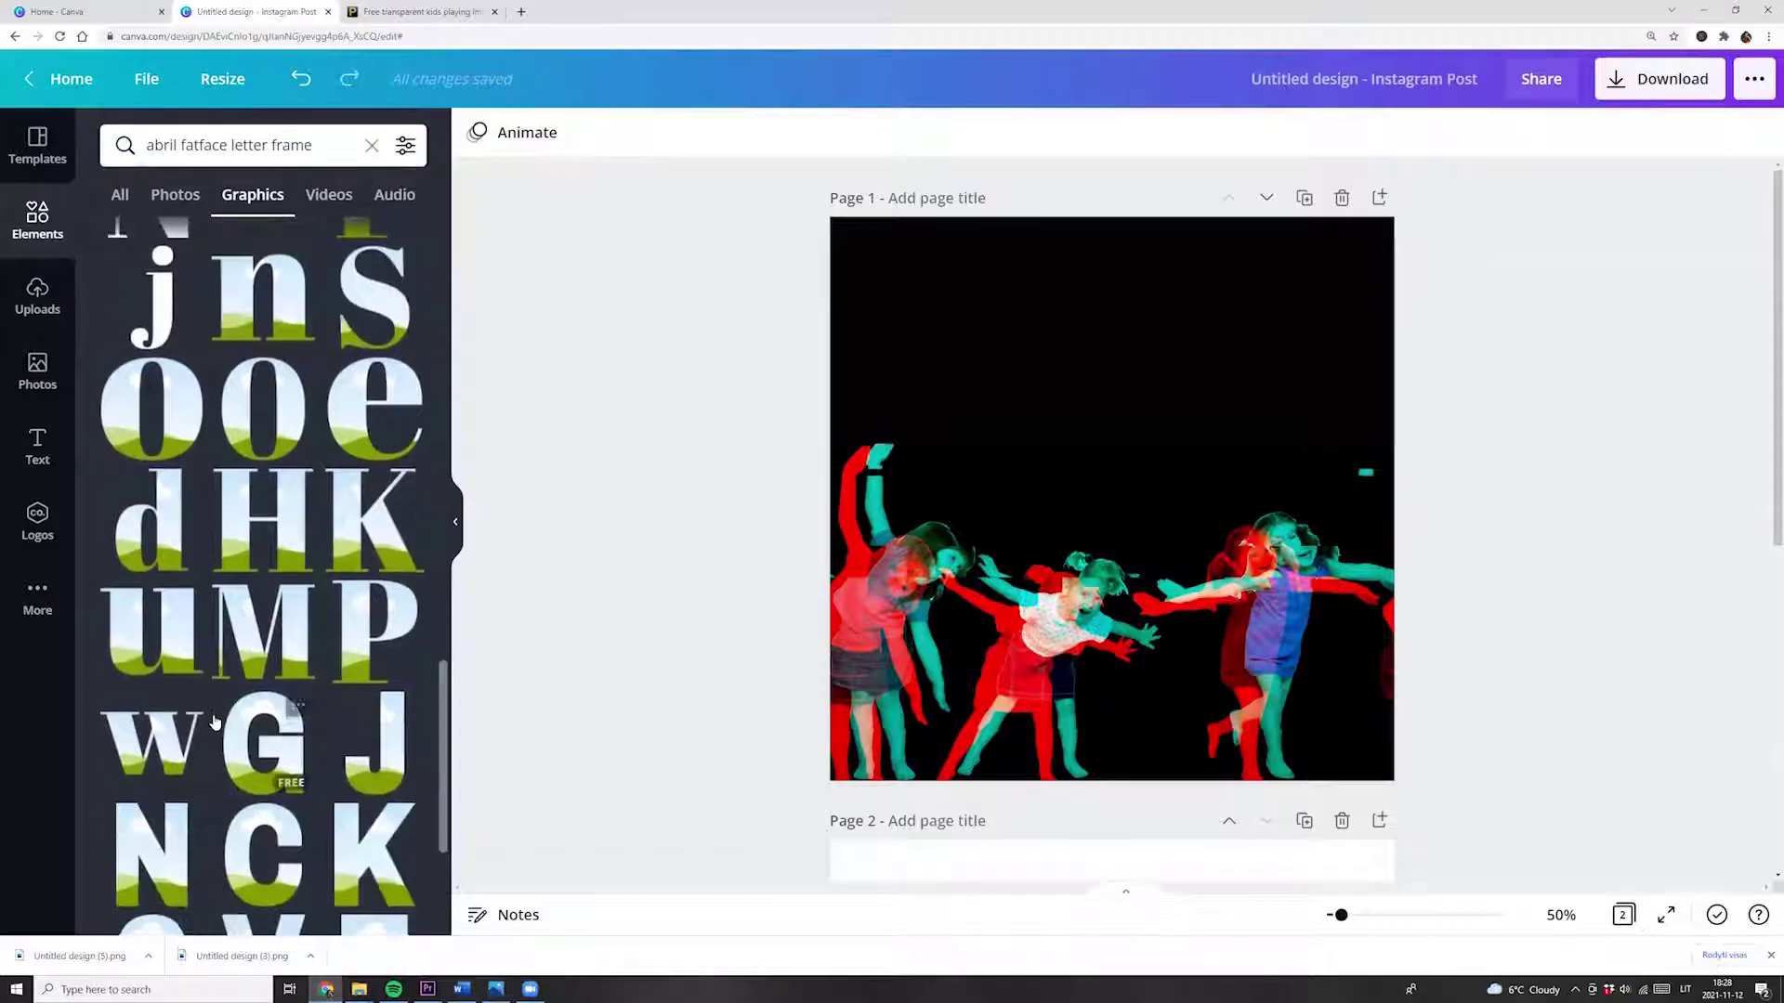
scroll(269, 557, "down", 2)
scroll(283, 697, "down", 2)
scroll(264, 720, "up", 2)
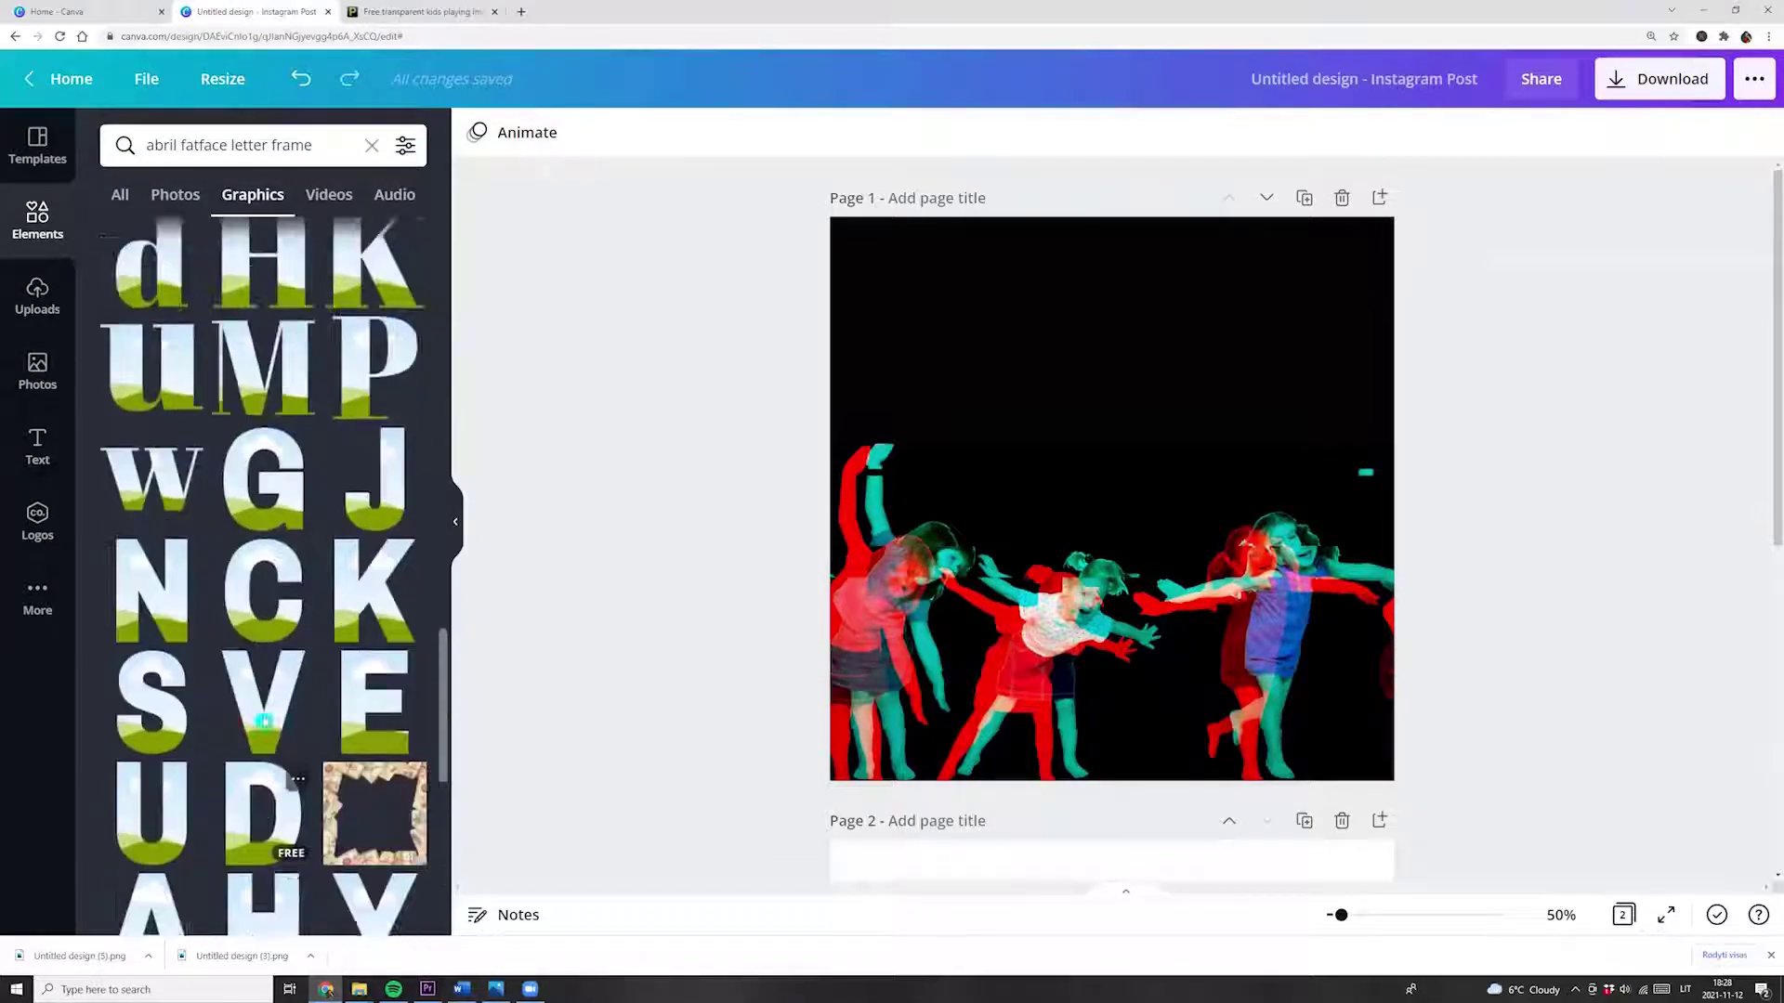
scroll(264, 721, "up", 2)
left_click(264, 711)
scroll(279, 687, "down", 2)
Drag the letter frame to page 1's top-left and select the M frame
scroll(316, 669, "down", 2)
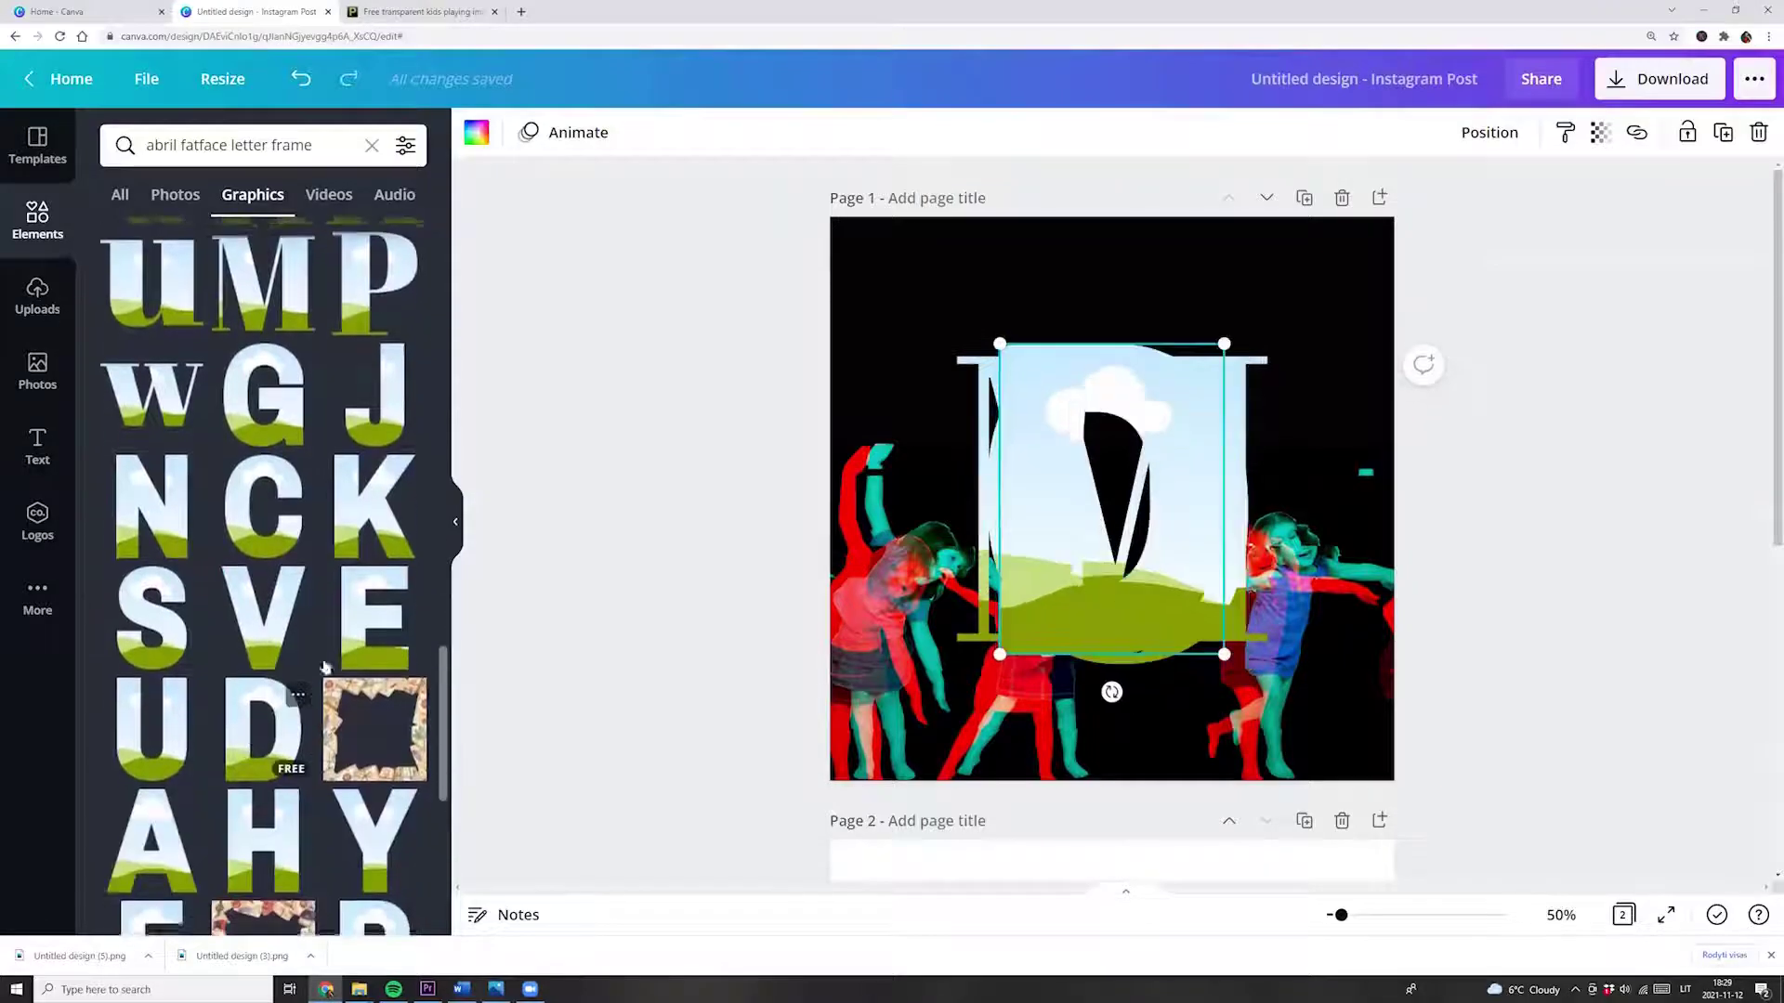
left_click_drag(270, 720, 915, 444)
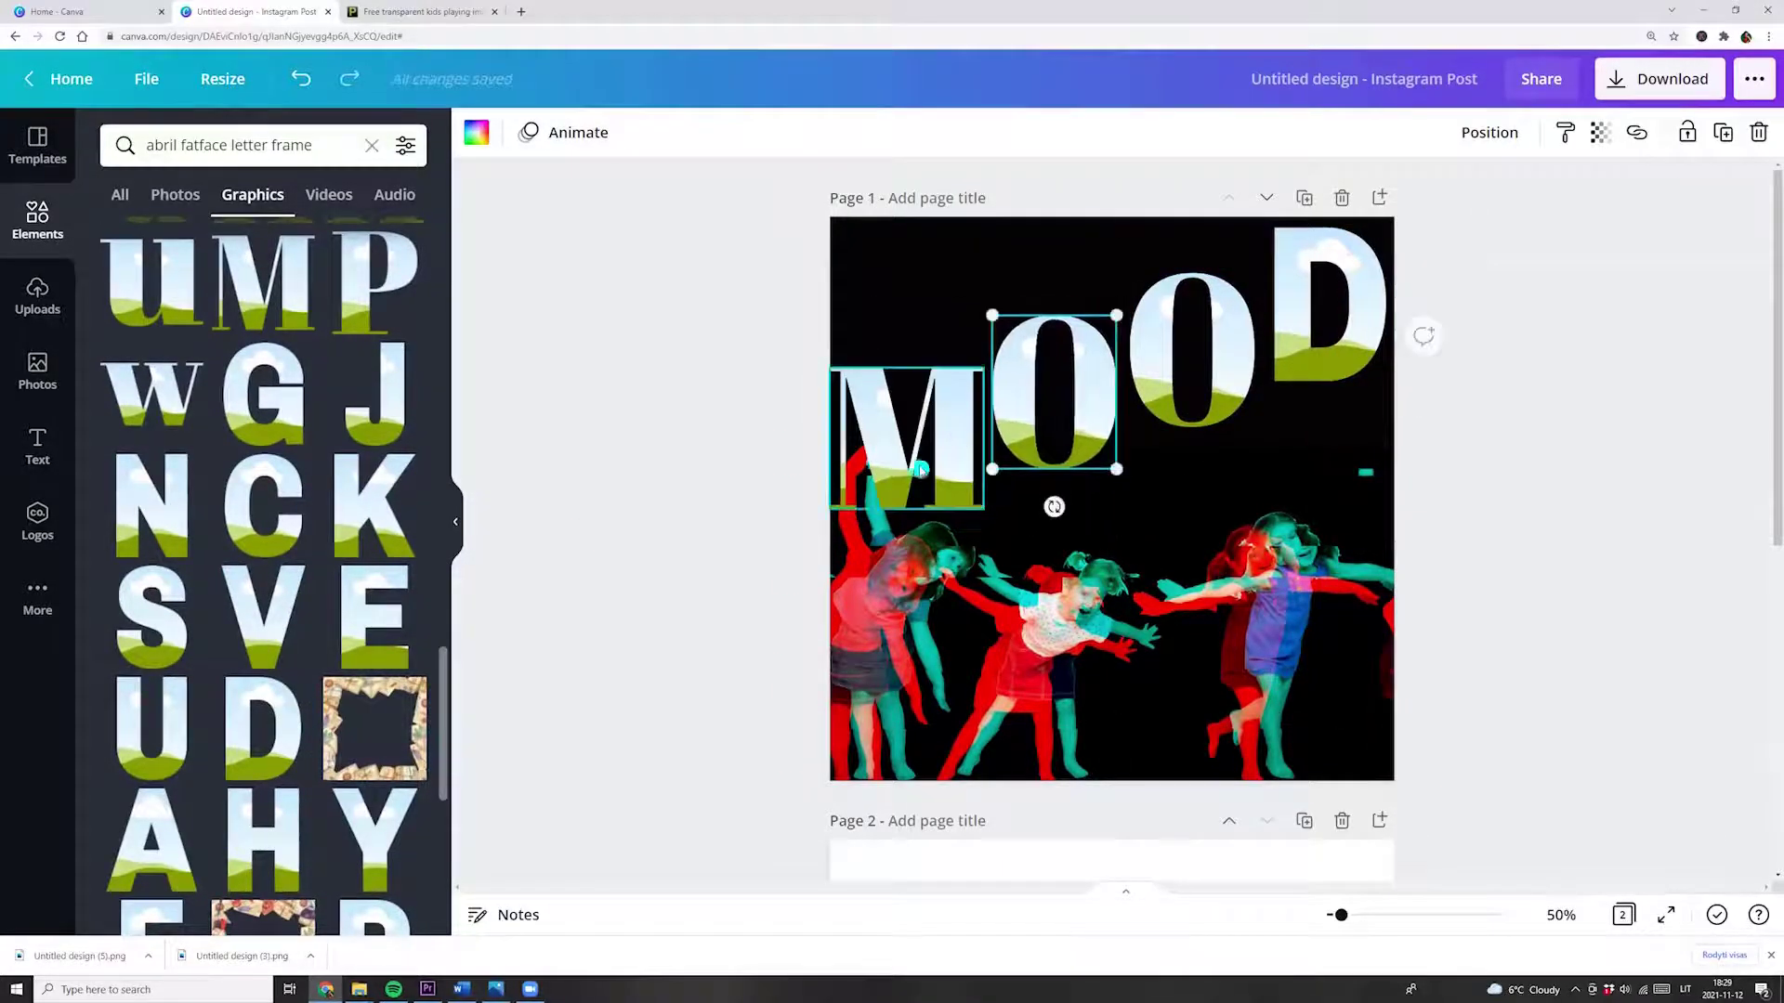
left_click(911, 460)
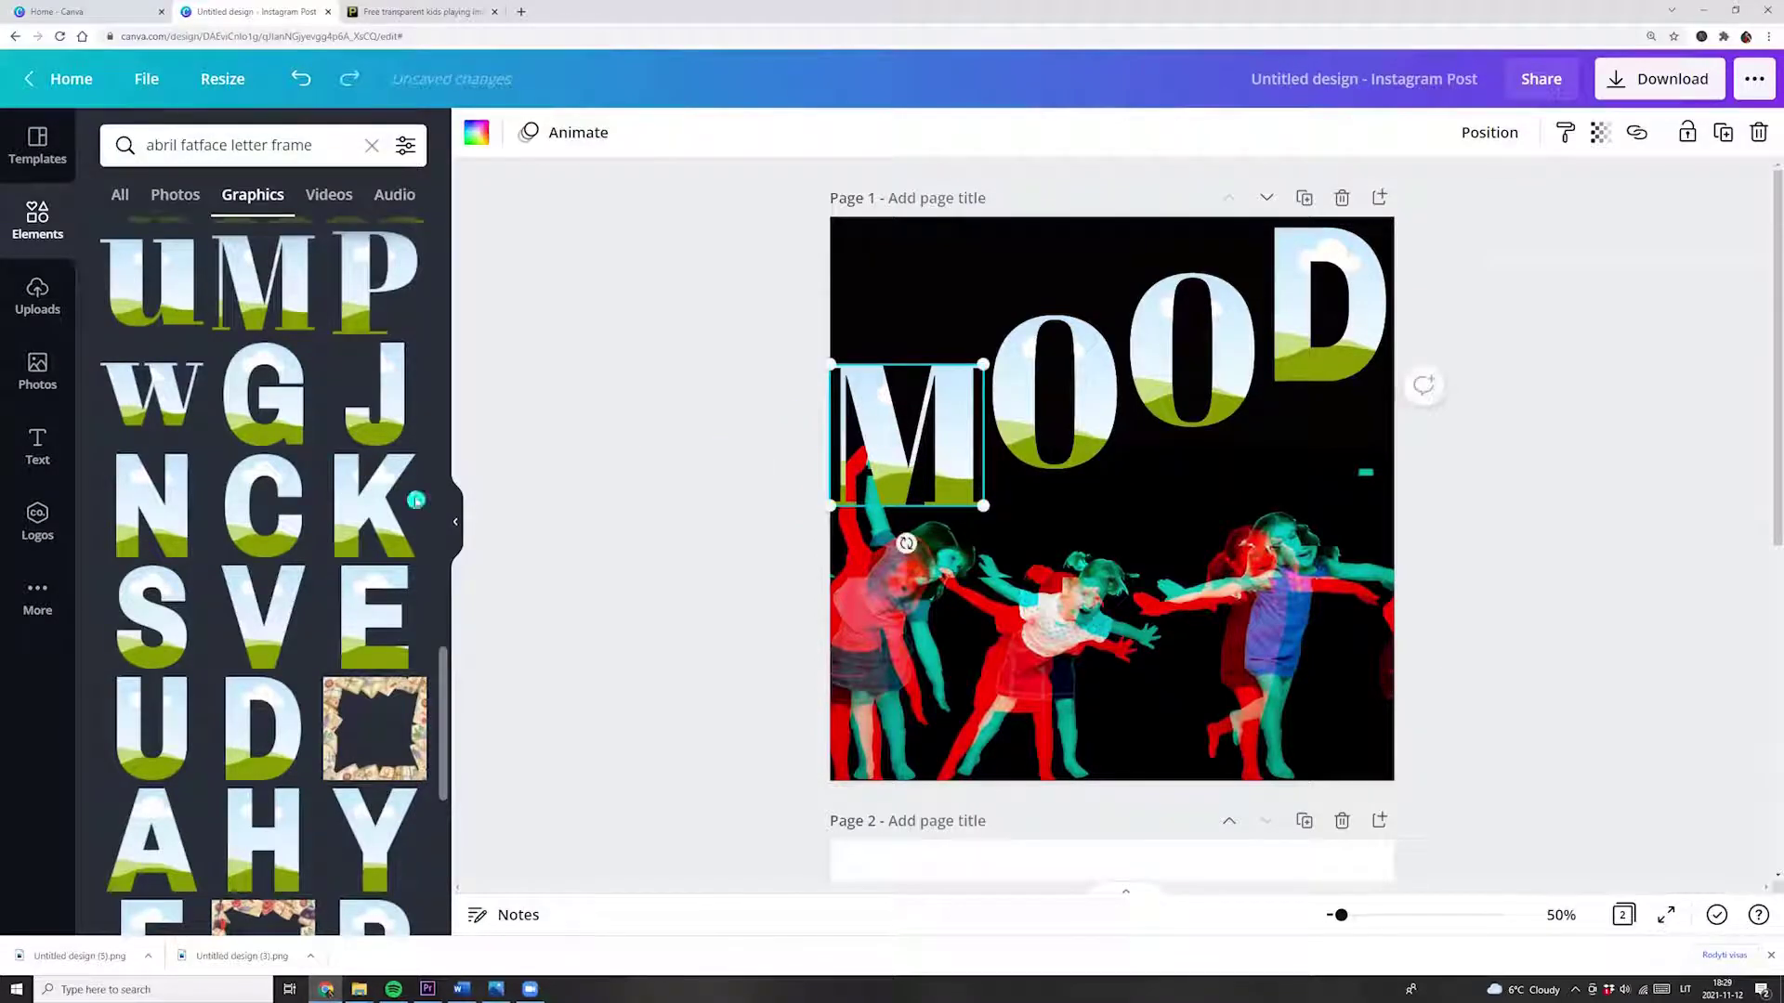
left_click(37, 372)
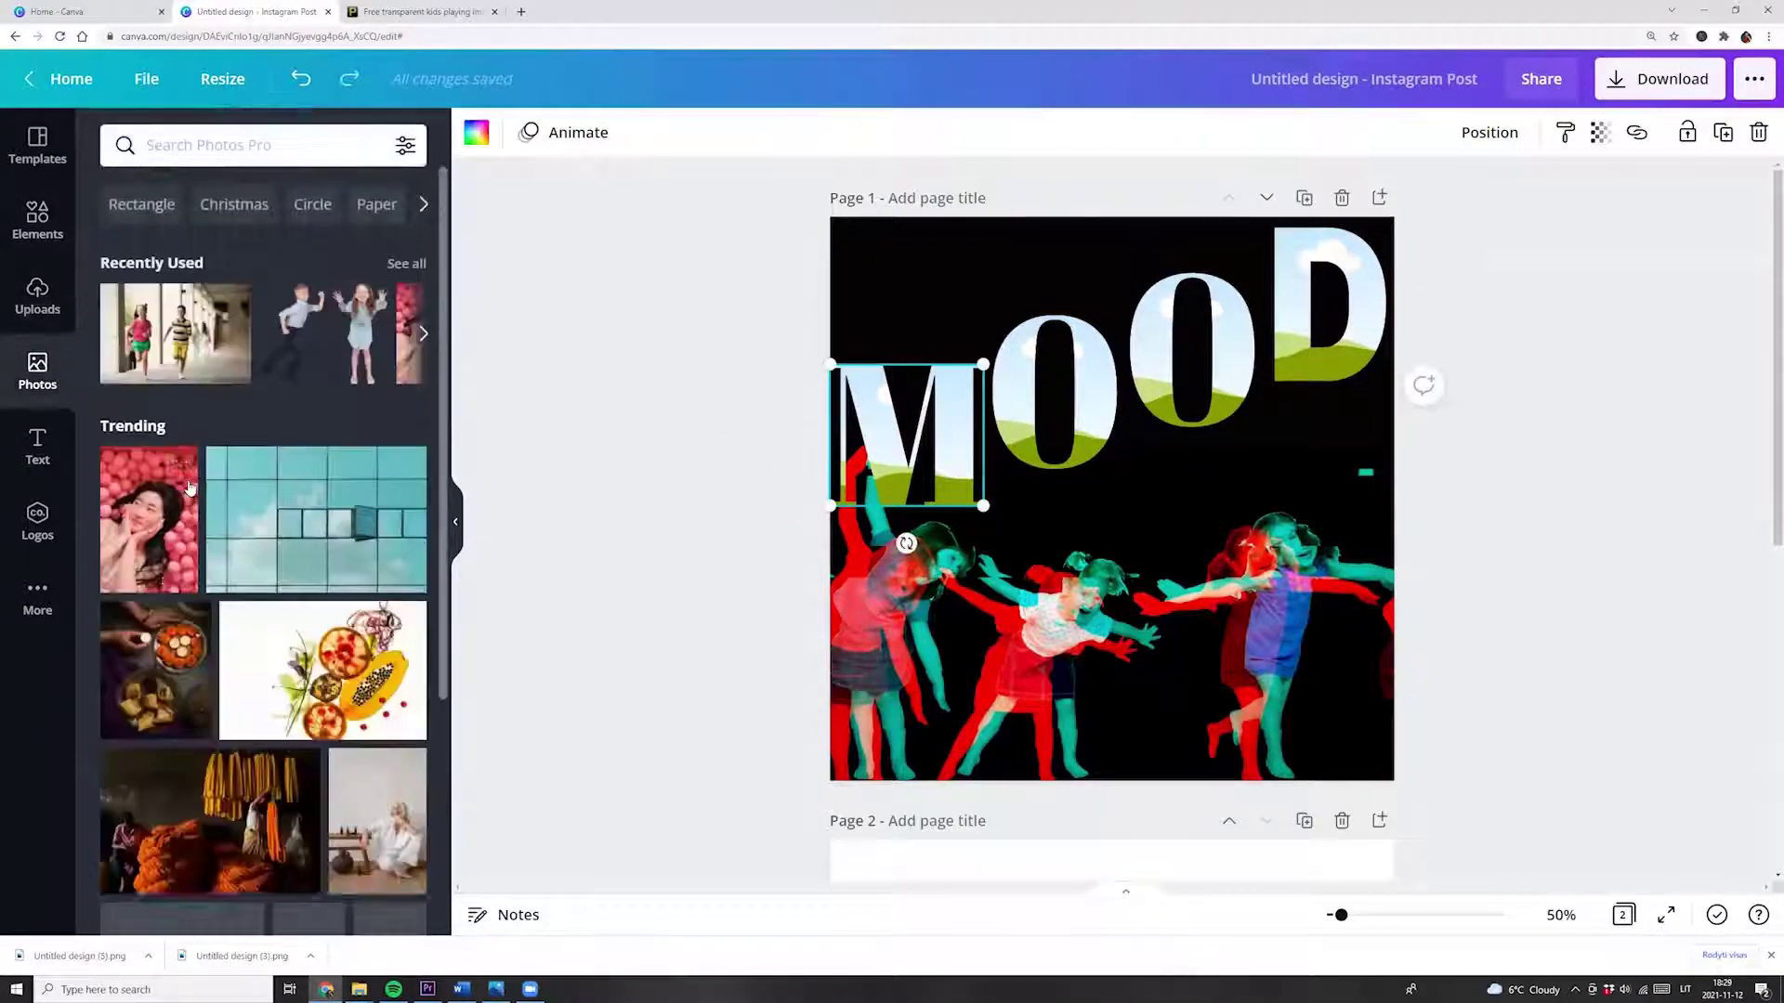
left_click(37, 294)
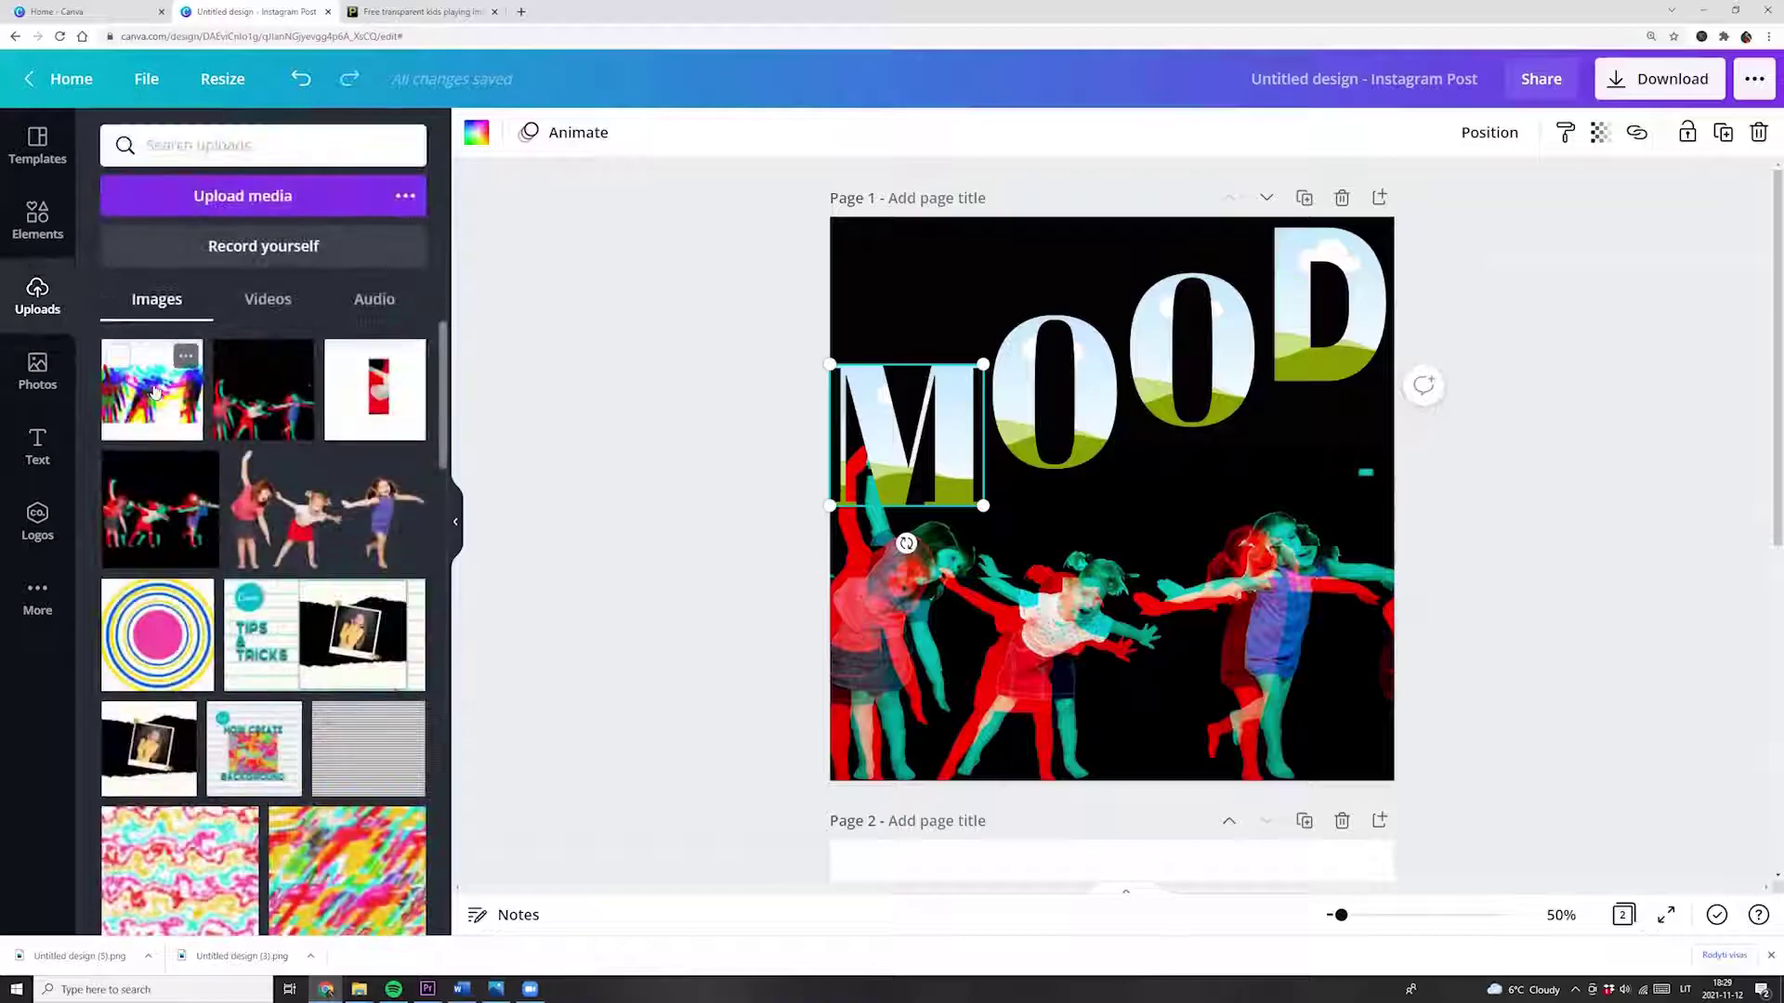
Drop the colourful trippy image into the M frame, then enlarge and shift it inside
left_click_drag(153, 388, 892, 426)
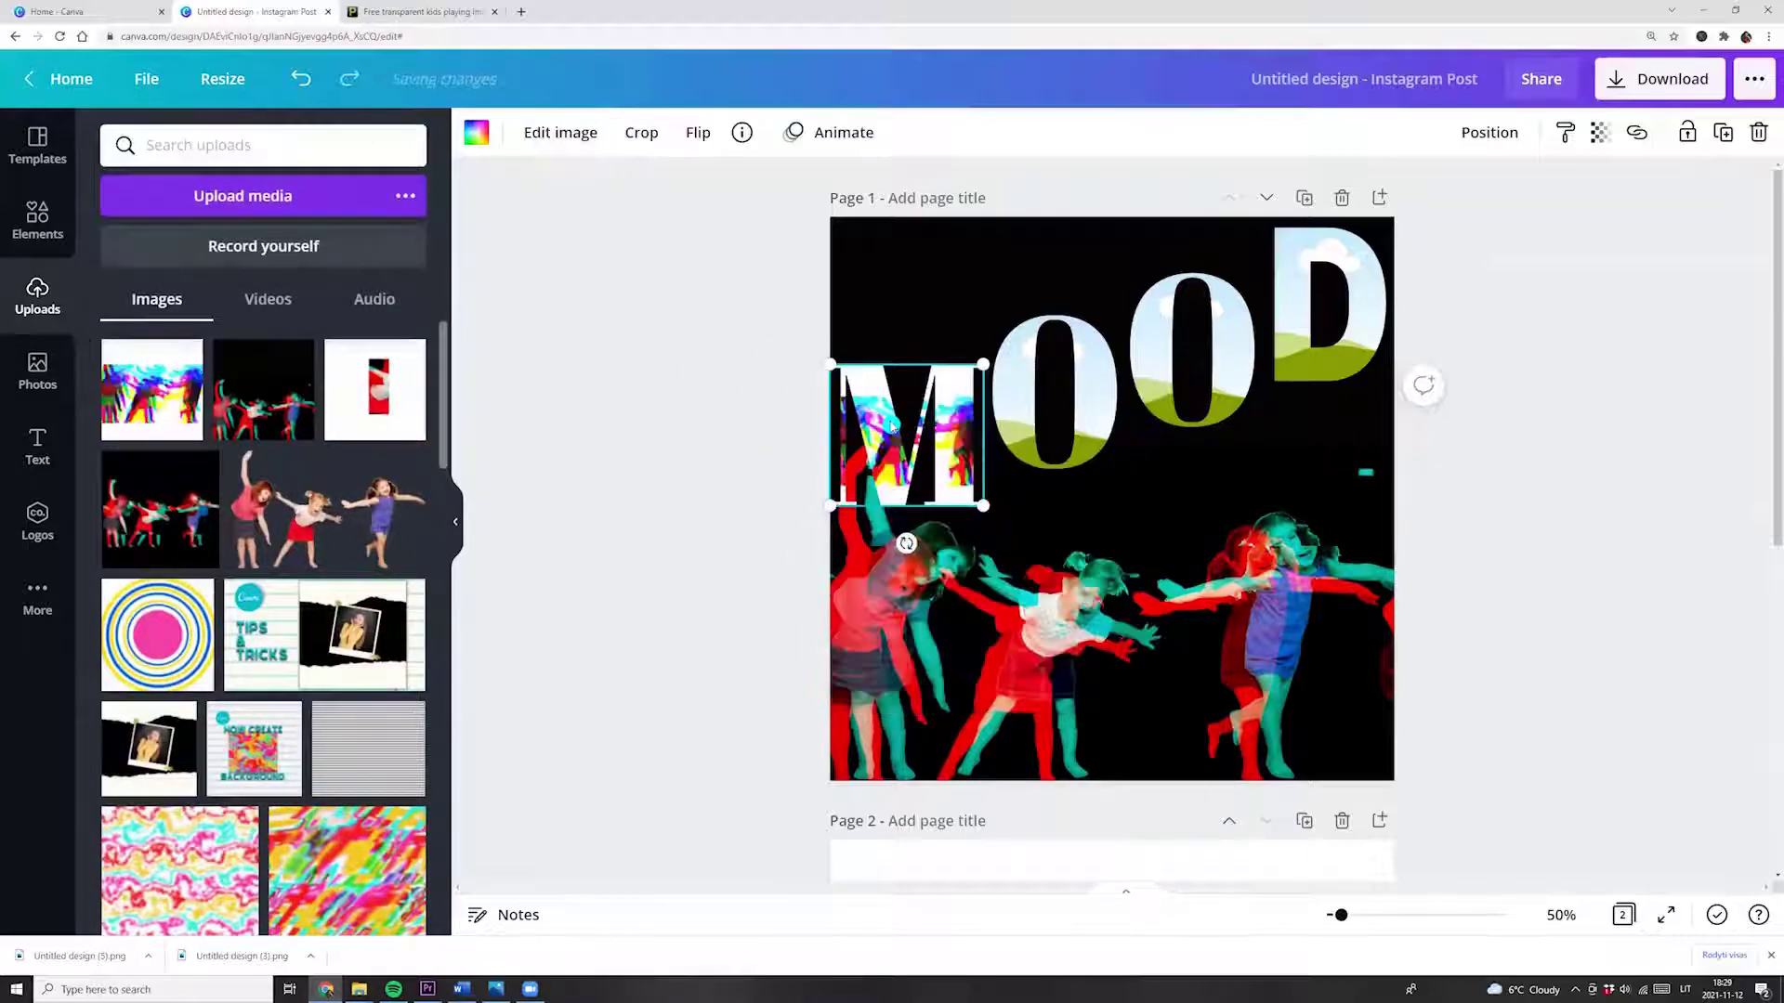
double_click(885, 428)
left_click_drag(830, 365, 771, 299)
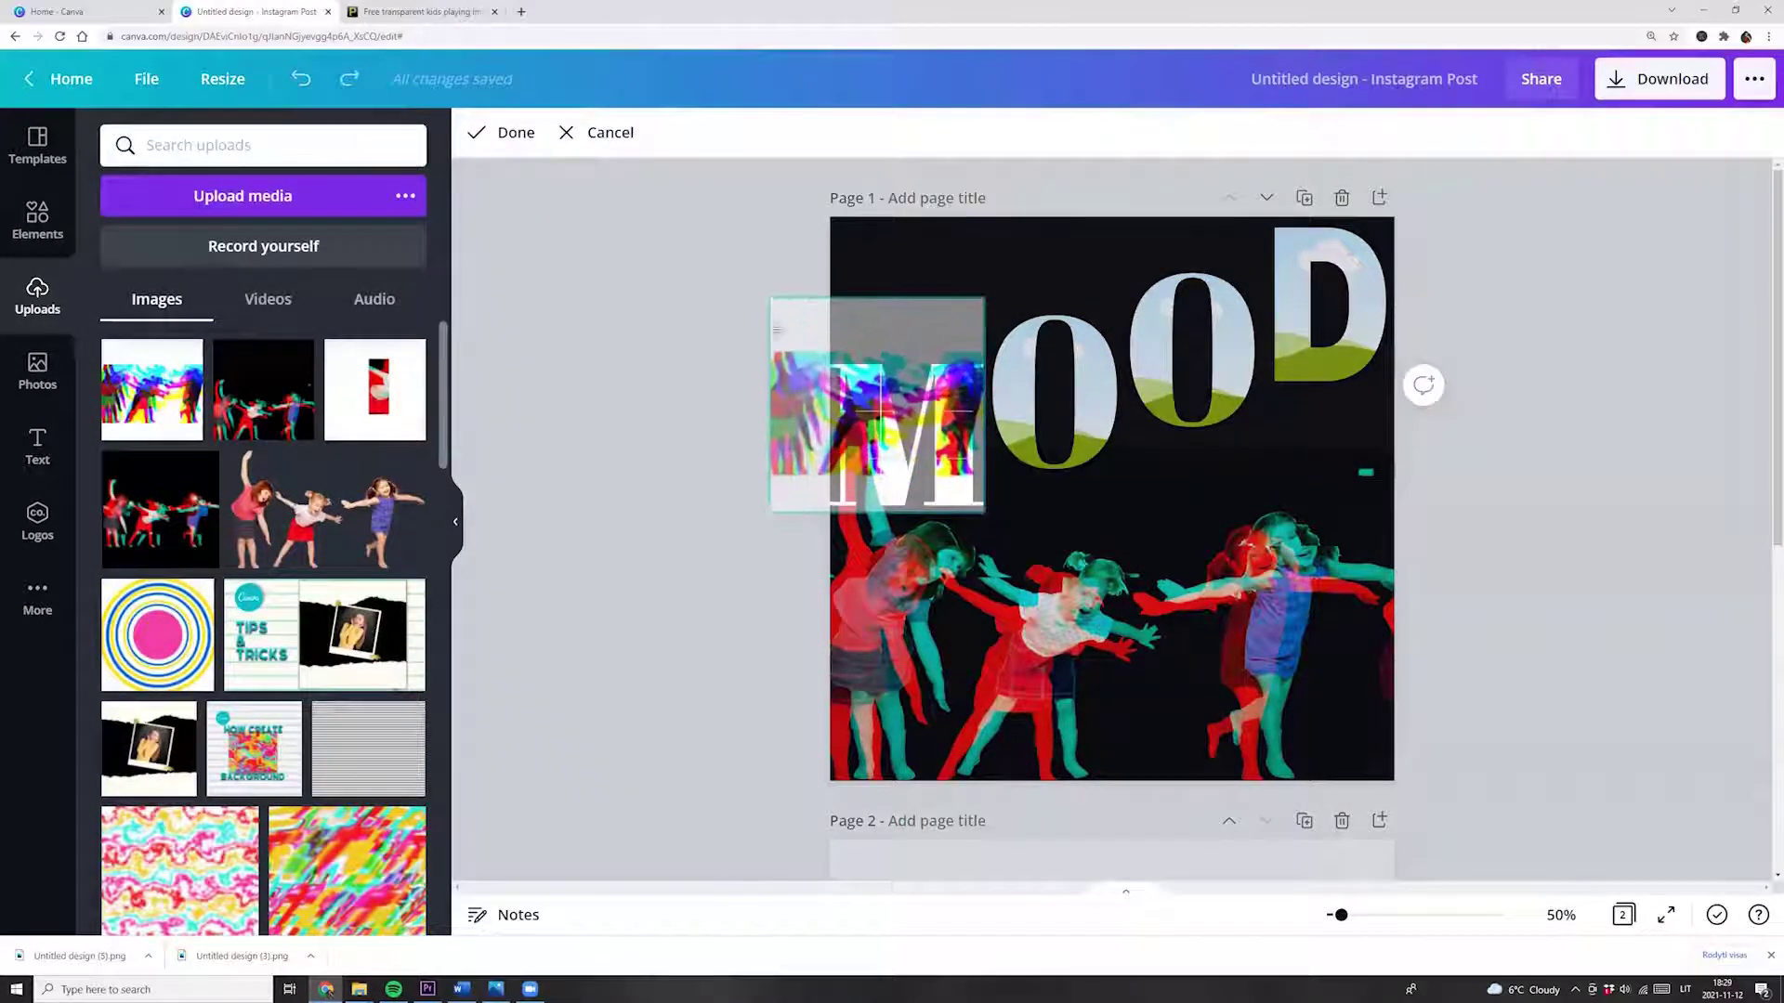
left_click_drag(907, 412, 968, 429)
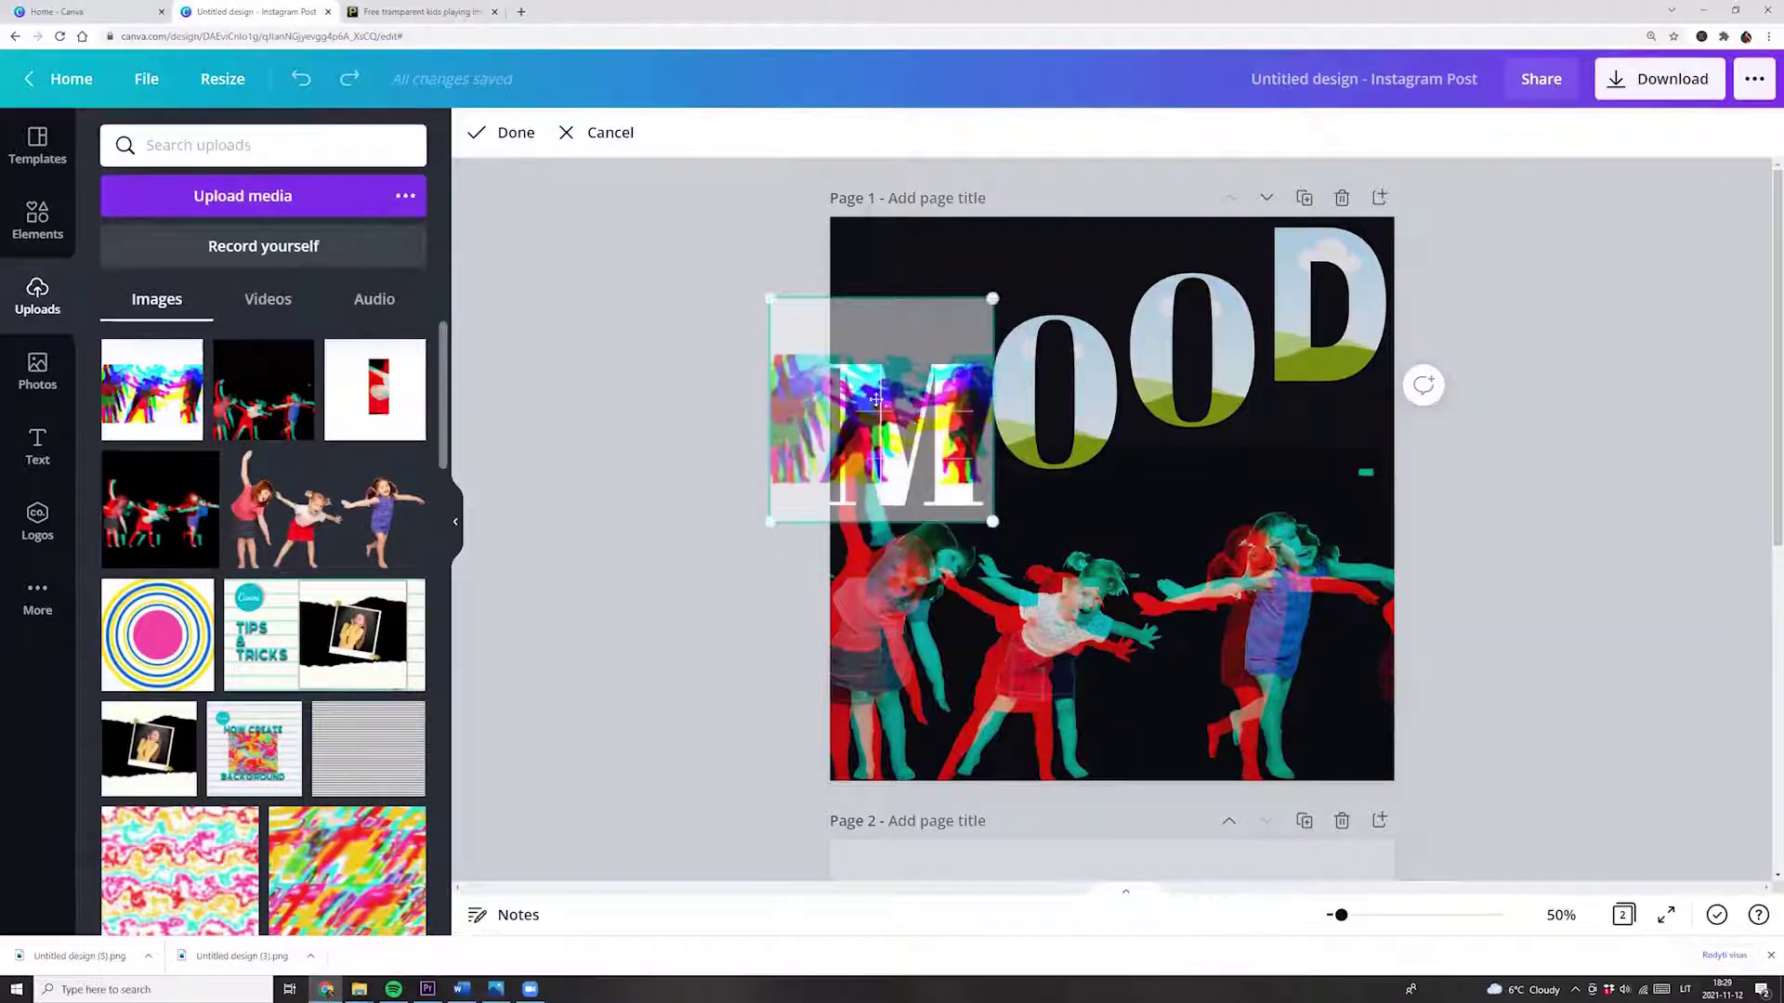
left_click_drag(1053, 316, 1096, 290)
left_click(908, 567)
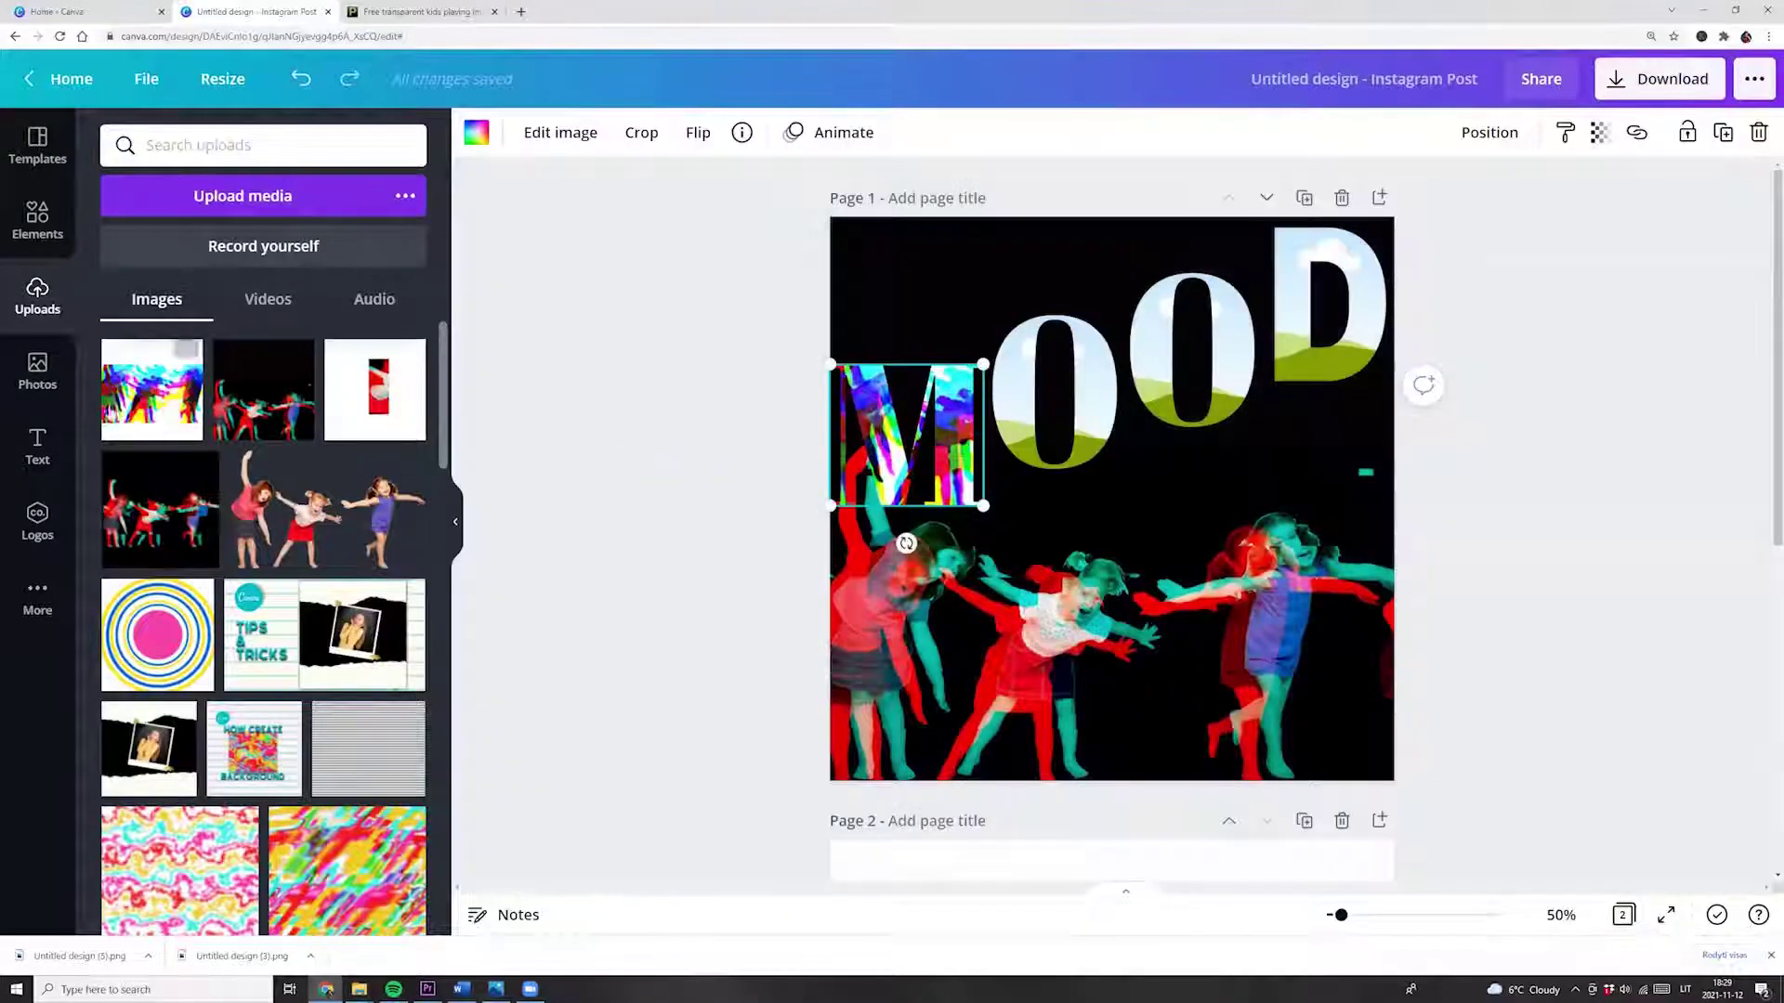
Adjust the trippy image inside both O frames and the D frame
left_click(1053, 465)
double_click(1053, 391)
left_click(1541, 493)
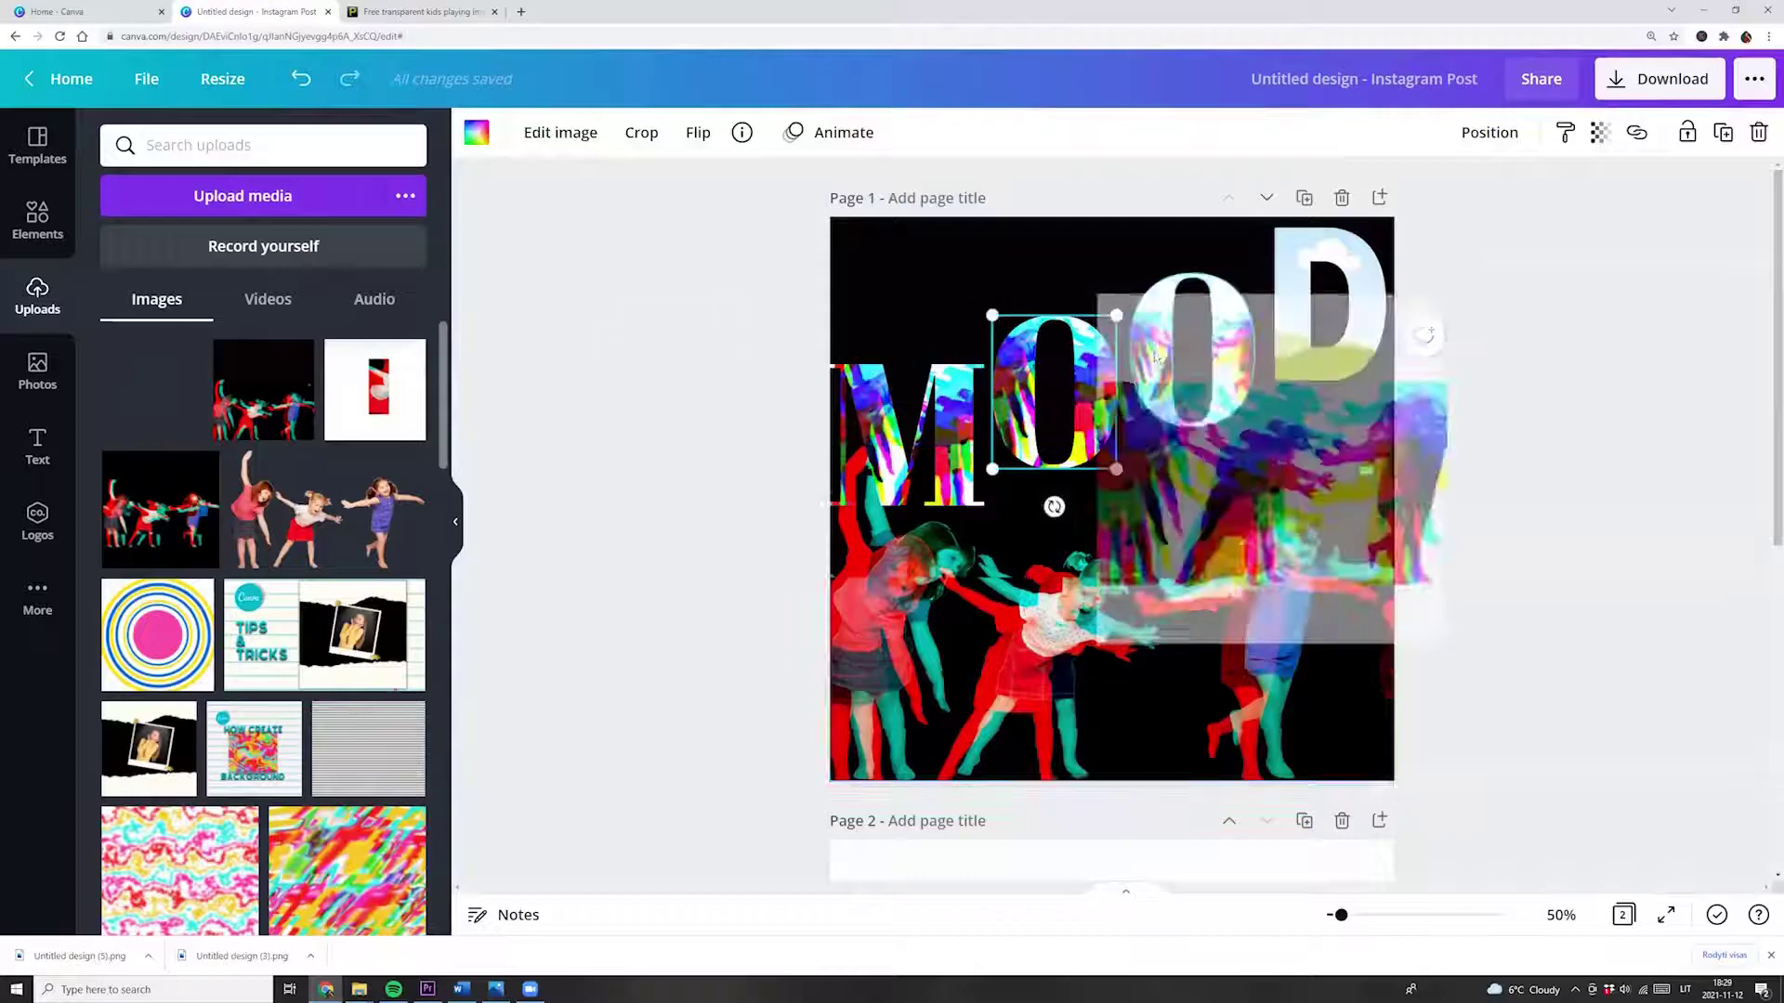
double_click(1192, 353)
left_click_drag(1268, 273, 1382, 221)
left_click(511, 372)
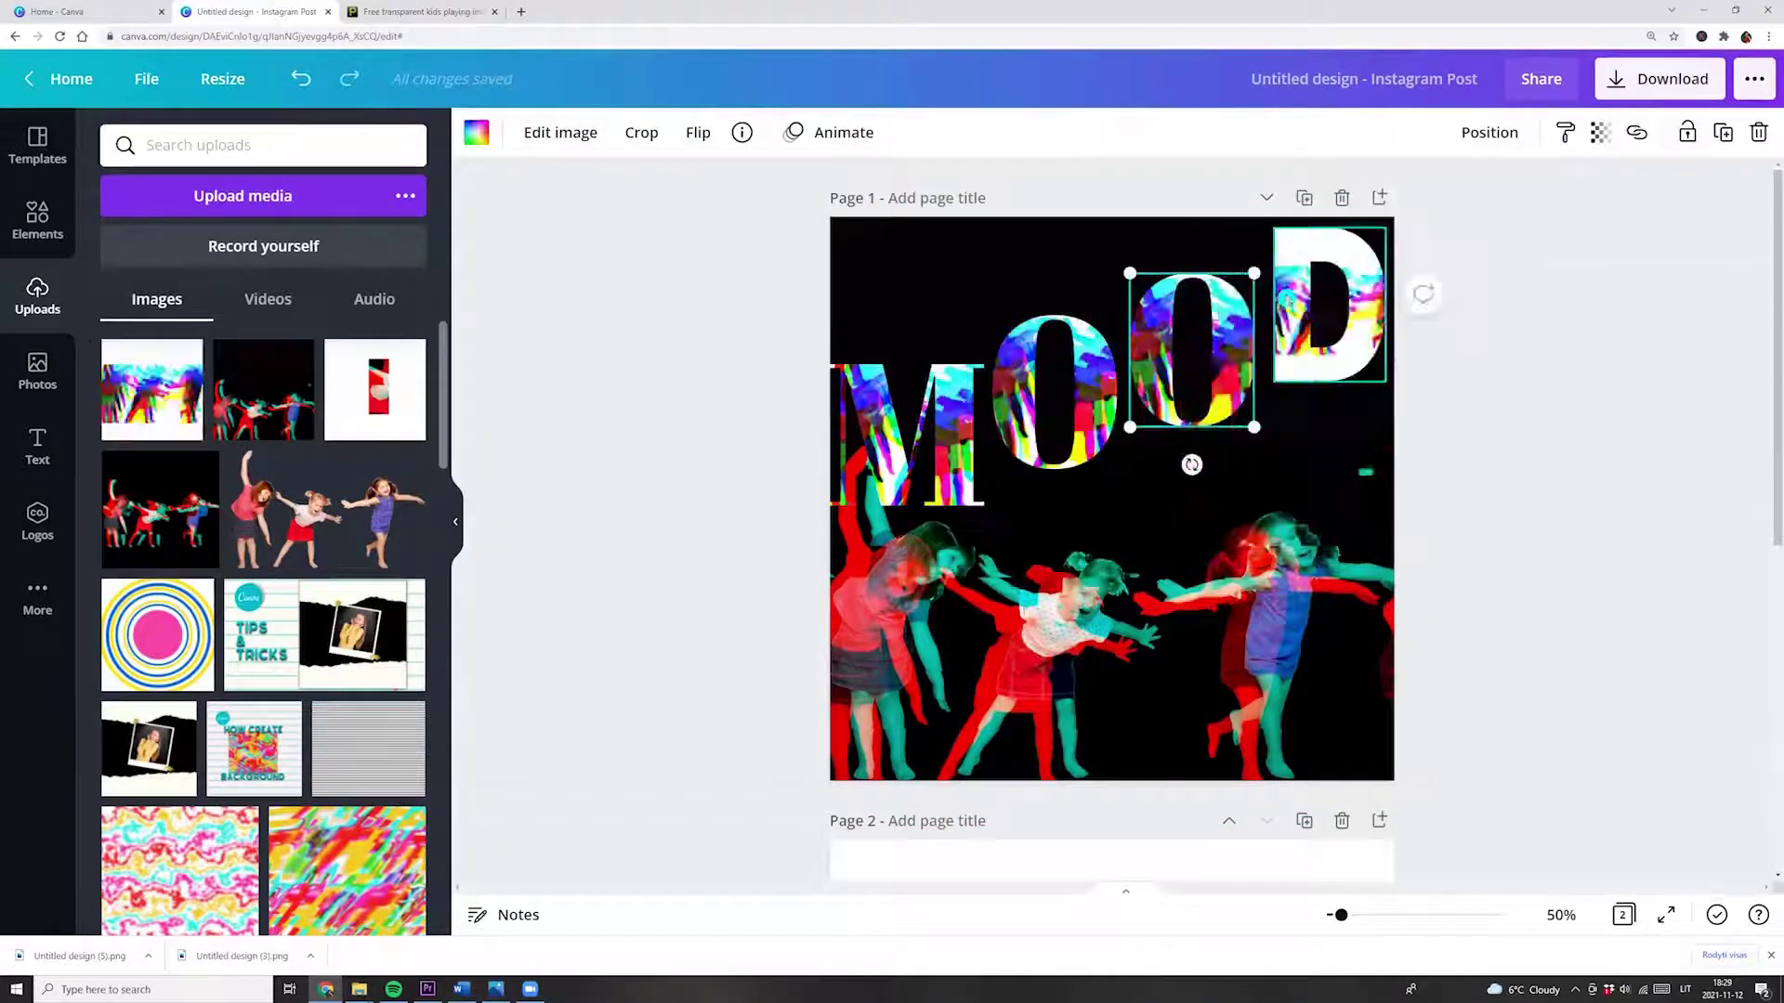
double_click(1328, 307)
left_click_drag(1347, 371, 1329, 311)
left_click(676, 385)
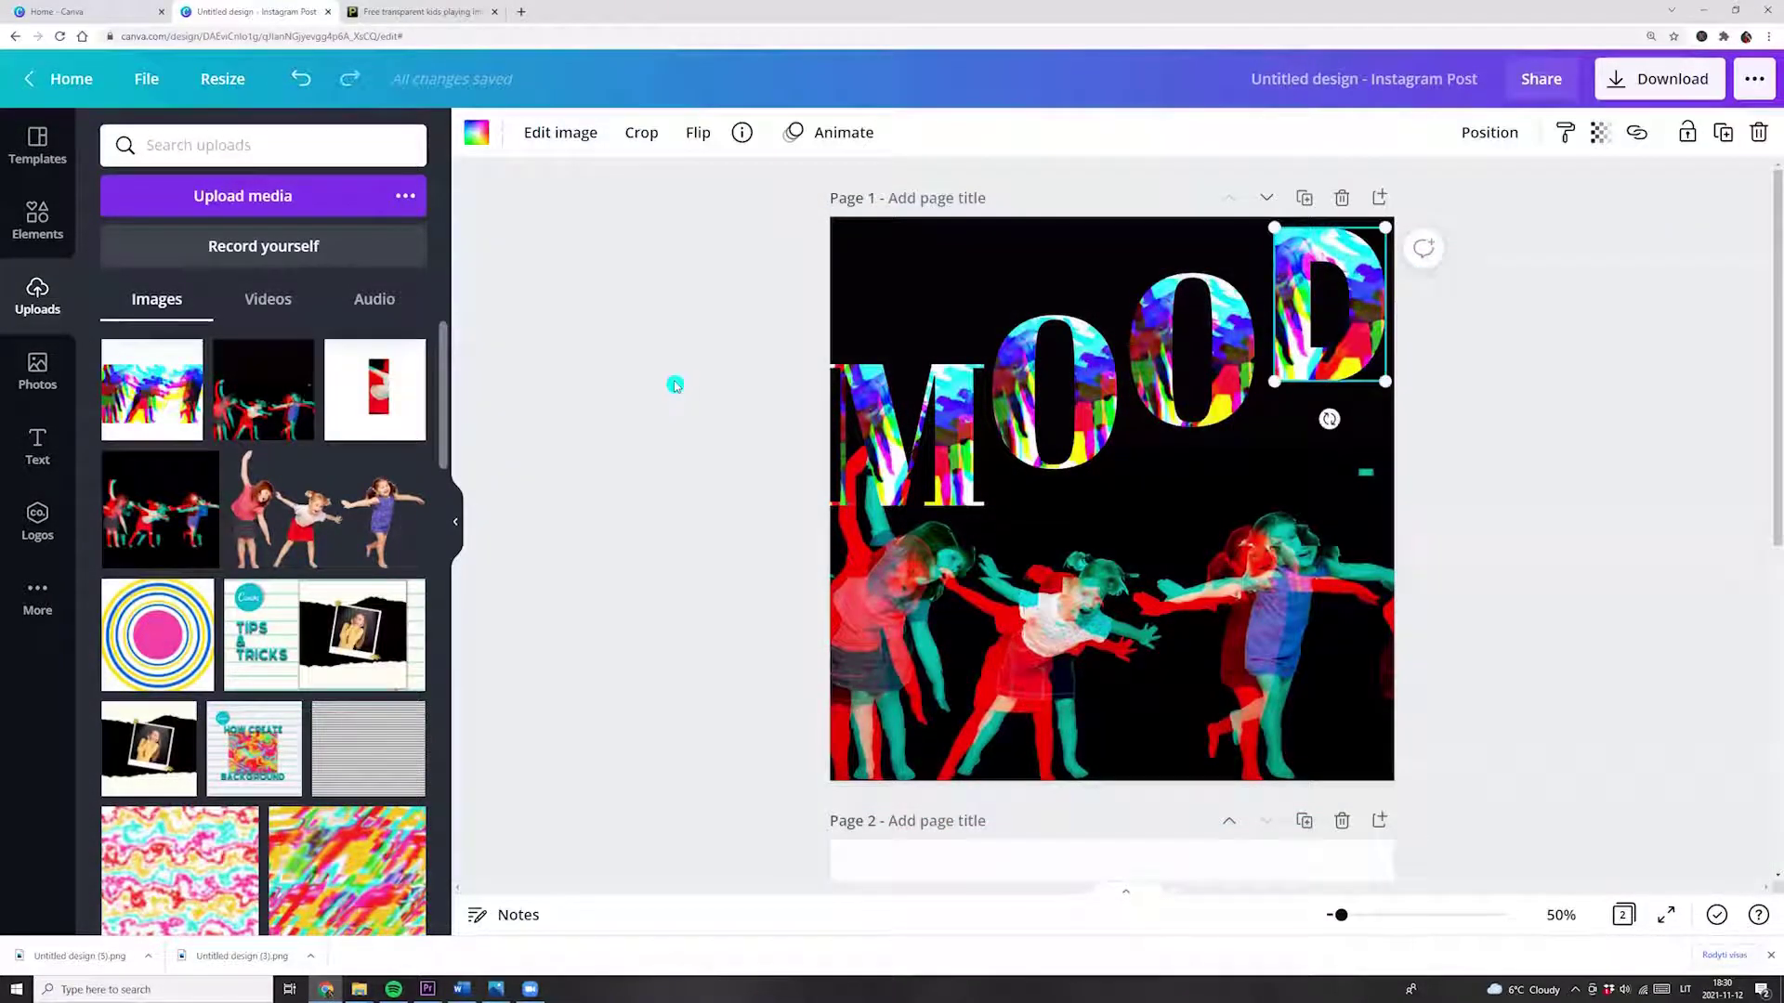
left_click(671, 388)
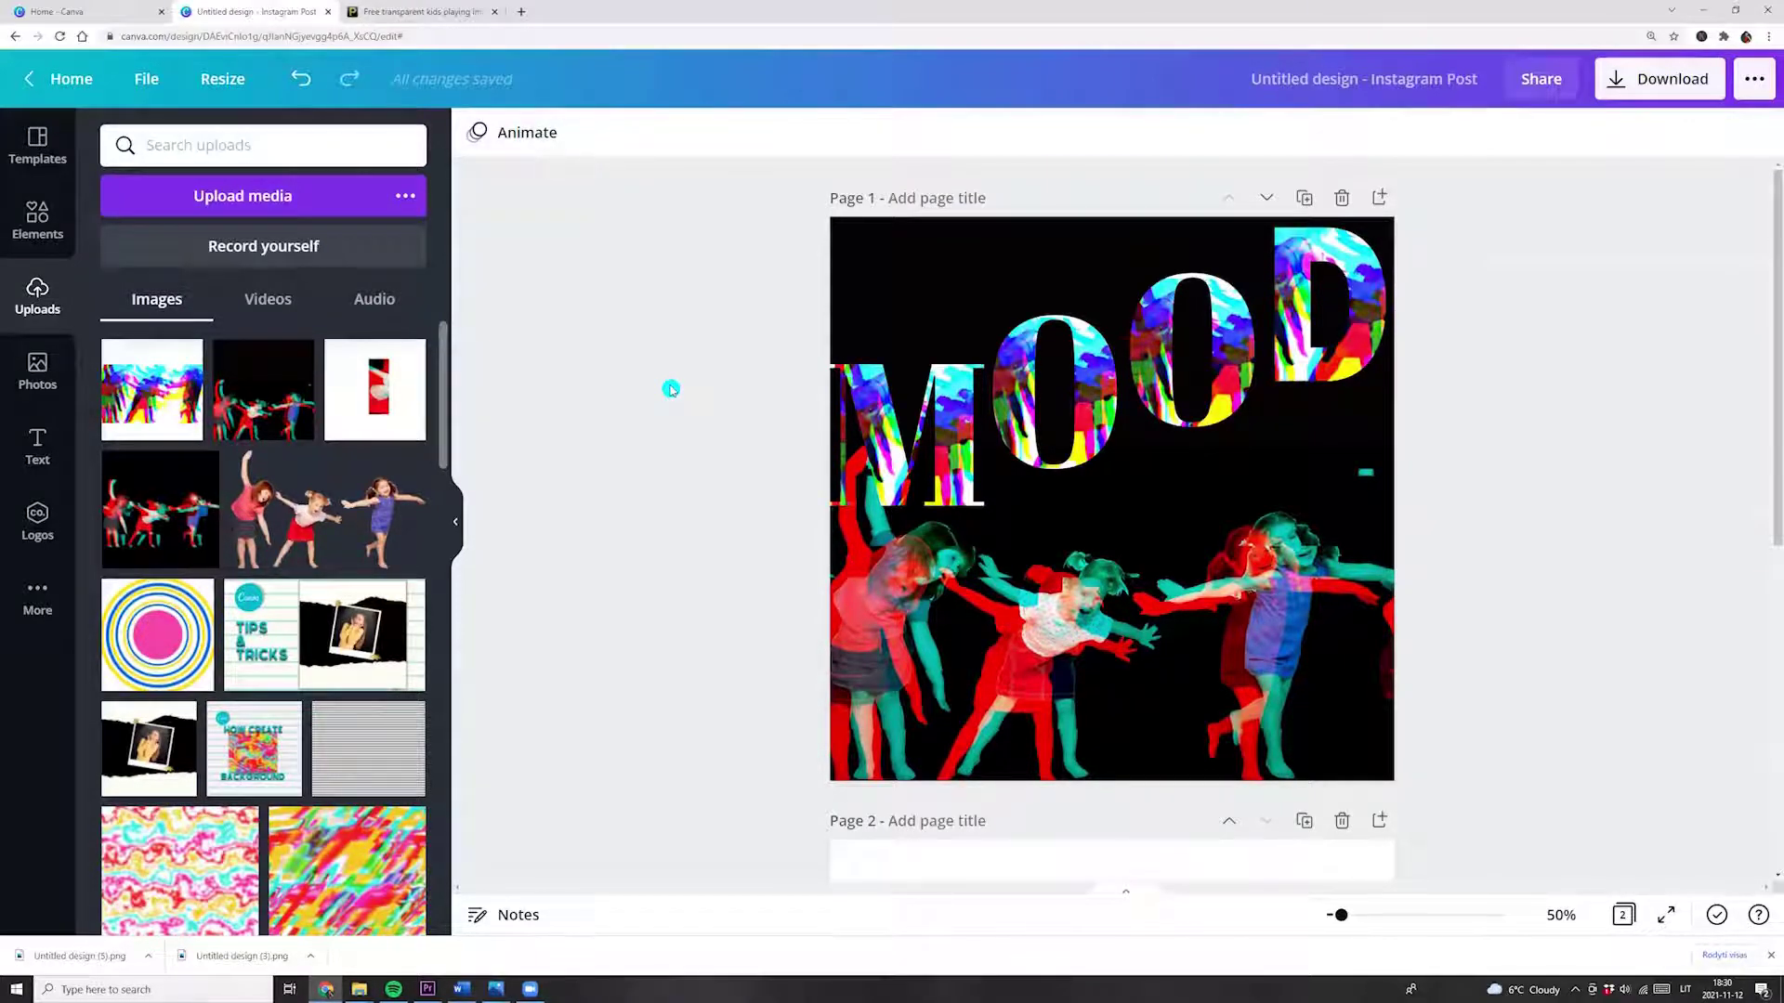
Duplicate page 1, then swap the glitch kids photo for the plain one, placed lower
left_click(1304, 197)
left_click(992, 666)
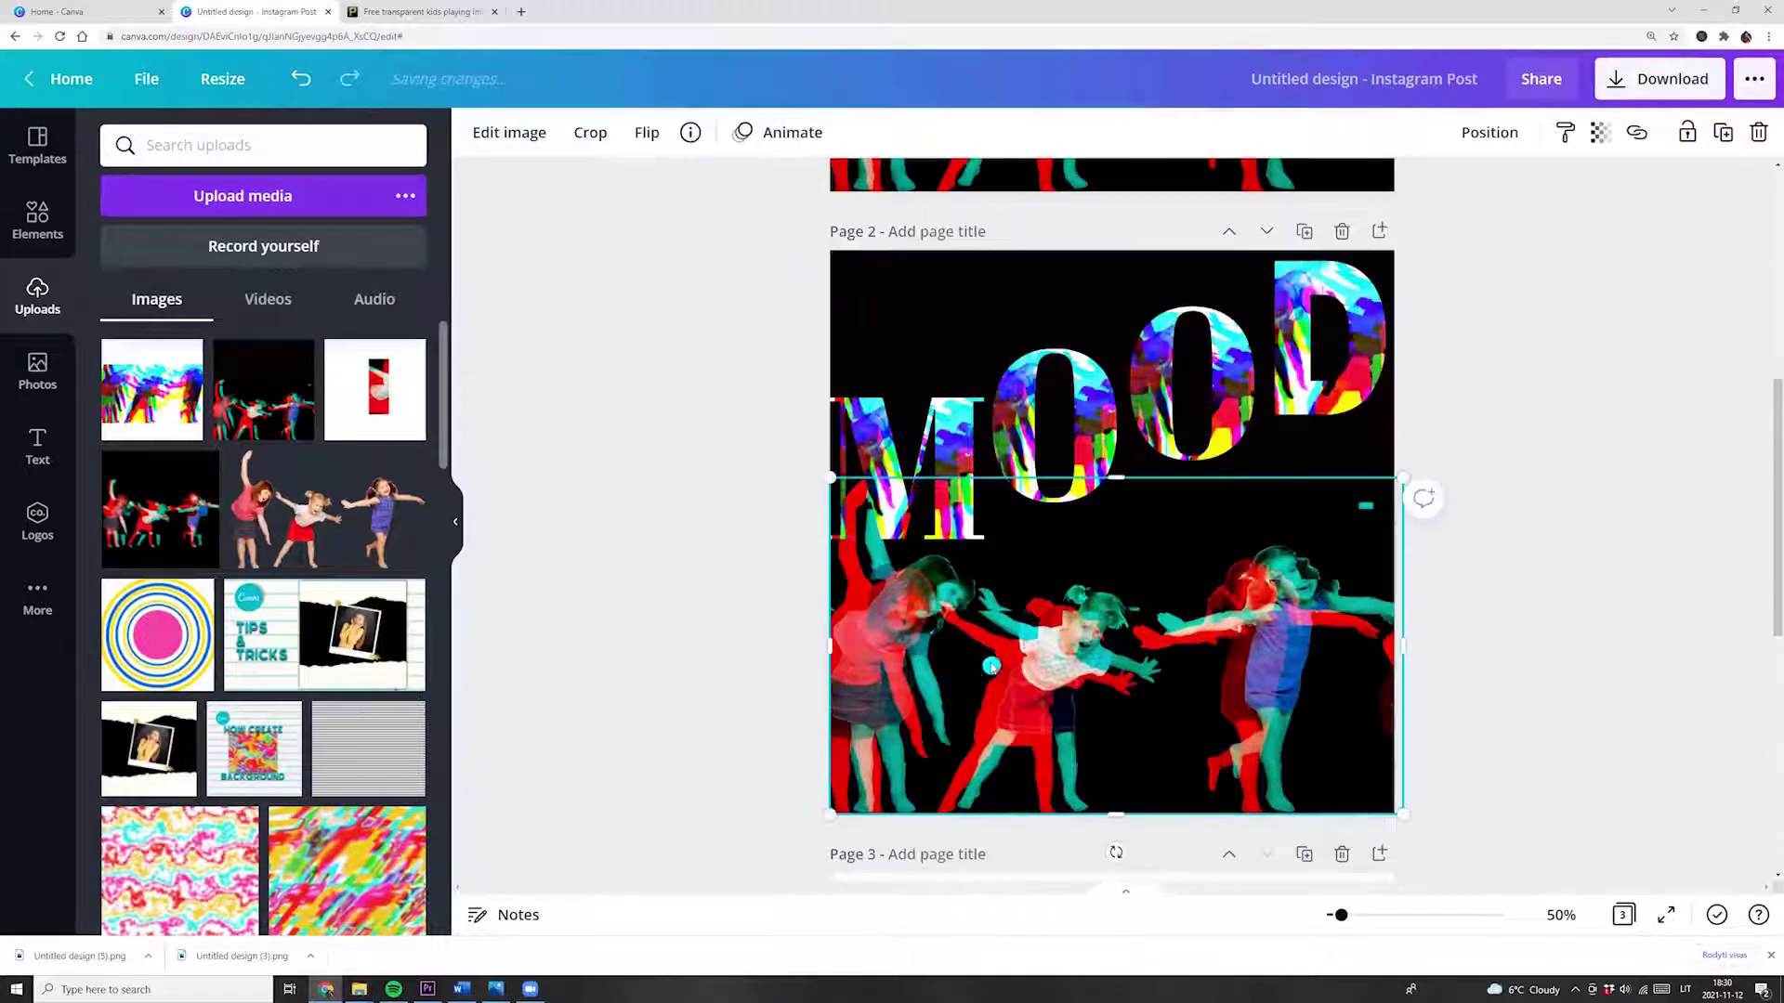
key("Delete")
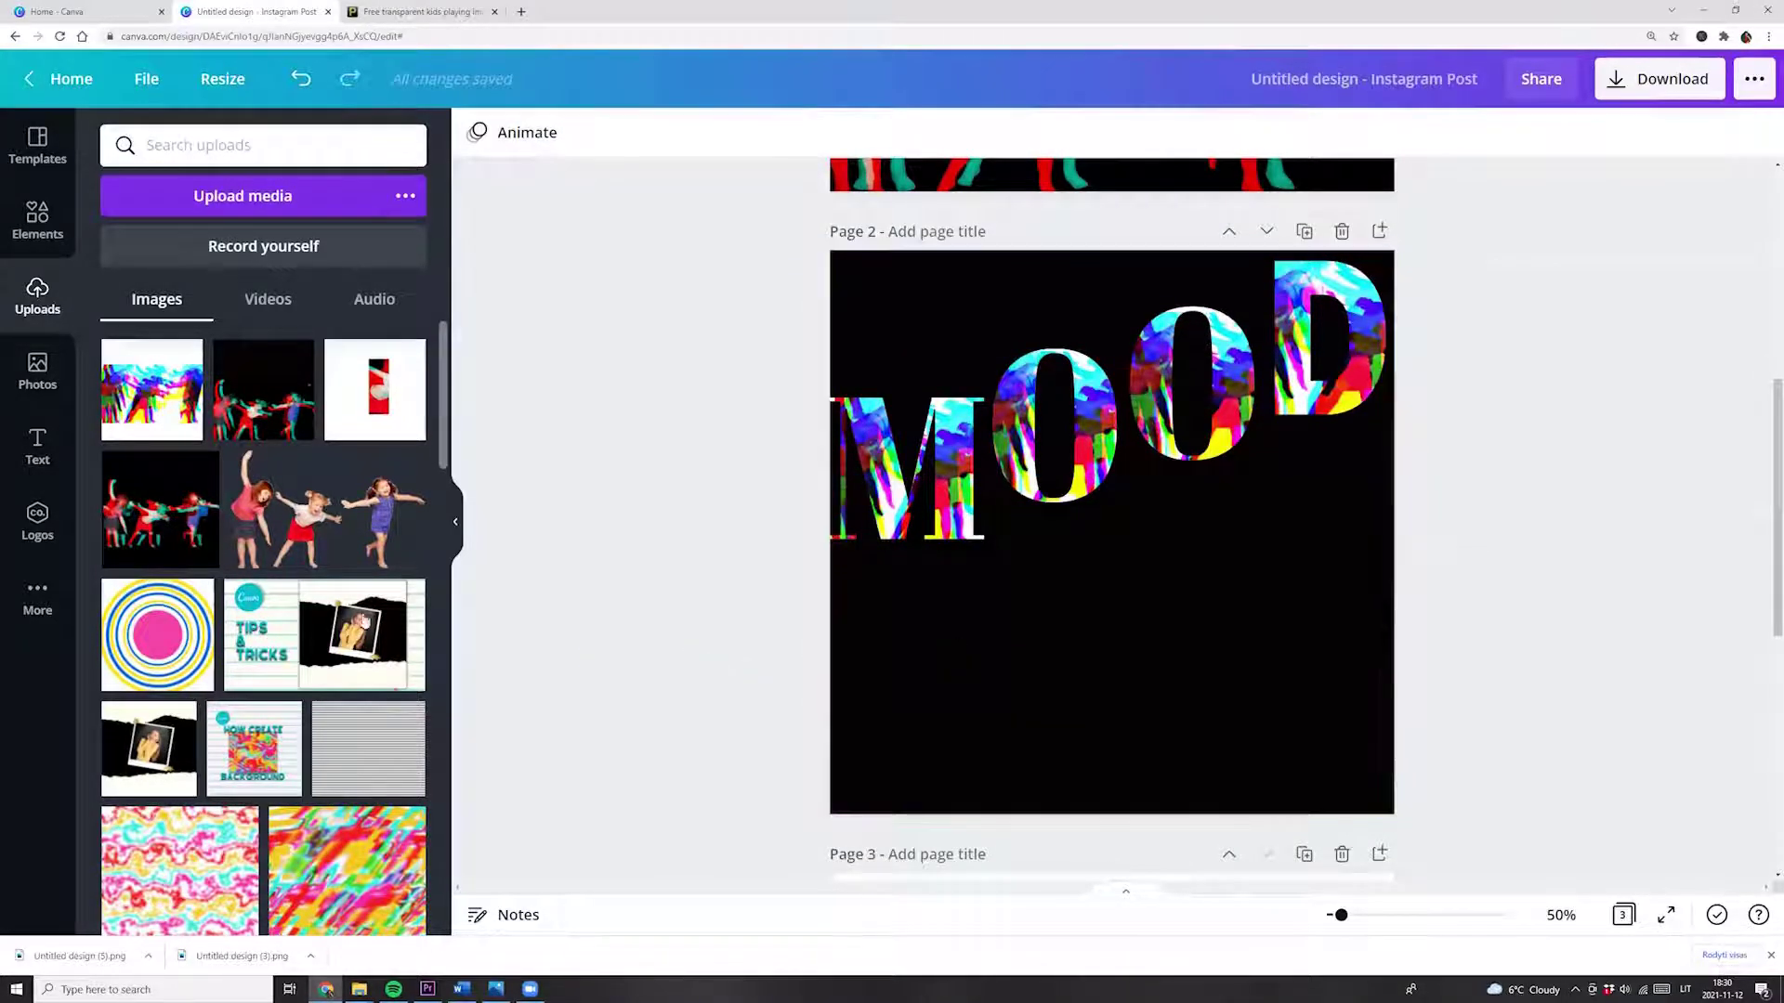
left_click(305, 525)
left_click_drag(1092, 605, 1092, 728)
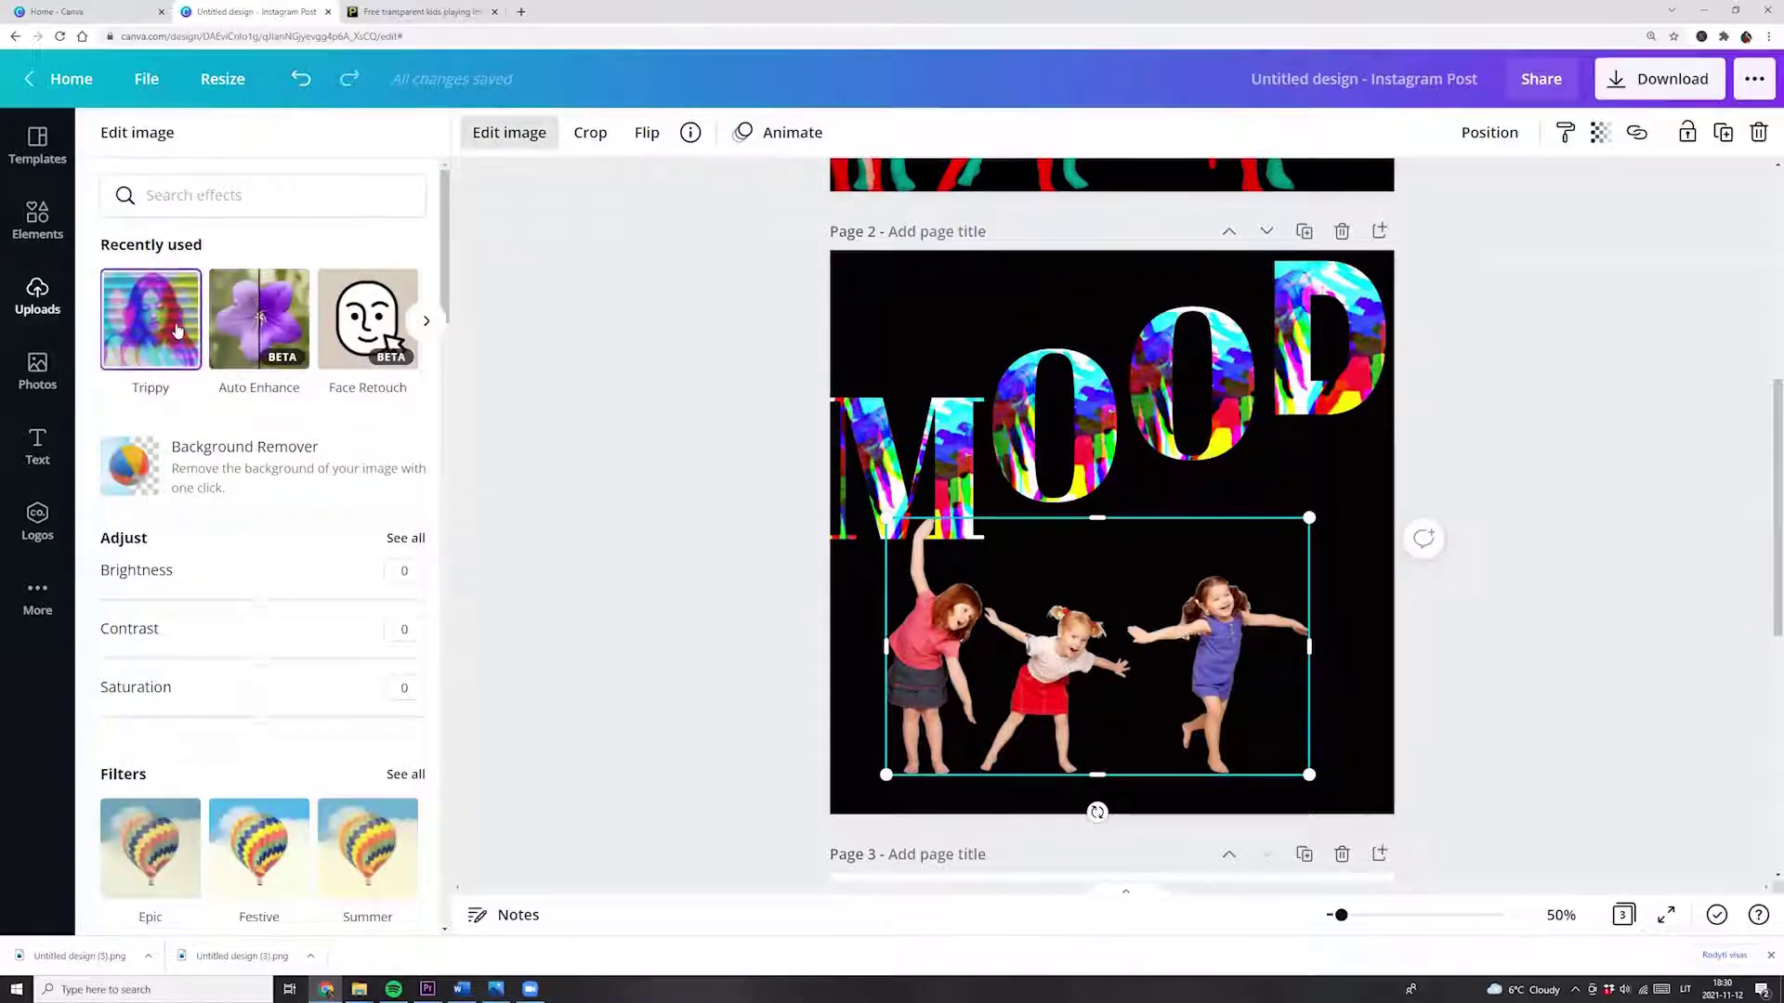
Apply the Trippy Trace effect to the plain kids photo
left_click(131, 311)
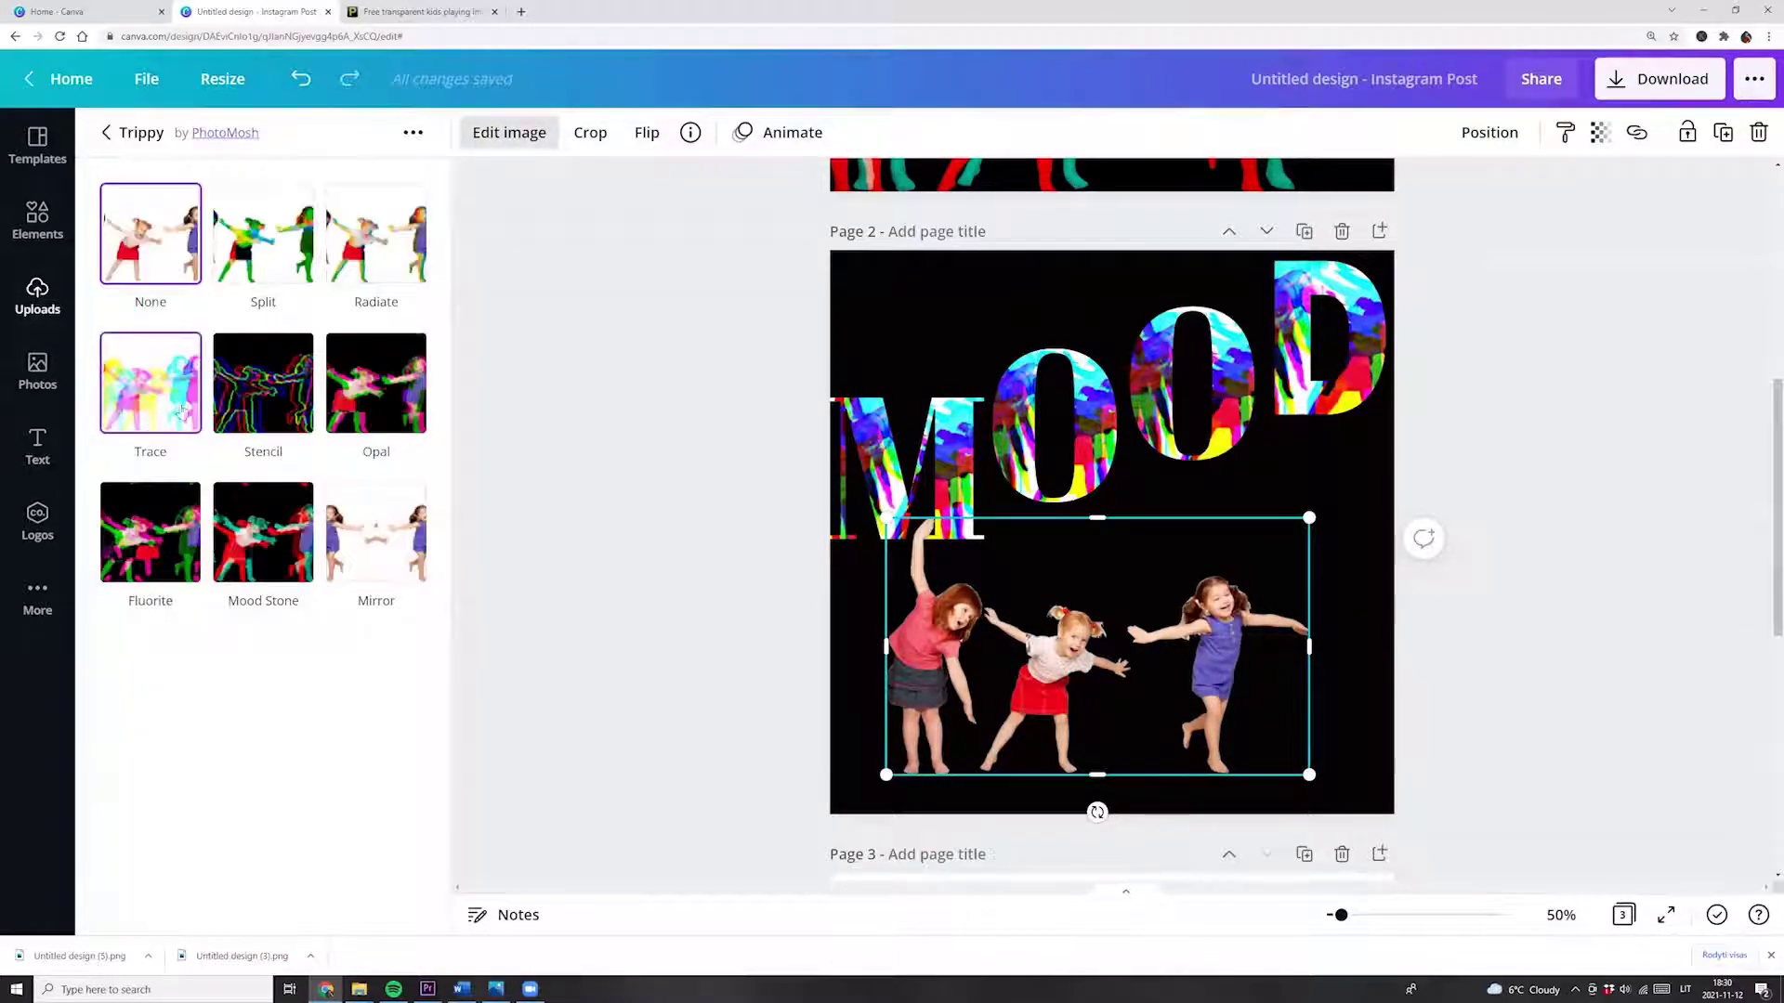
left_click(144, 397)
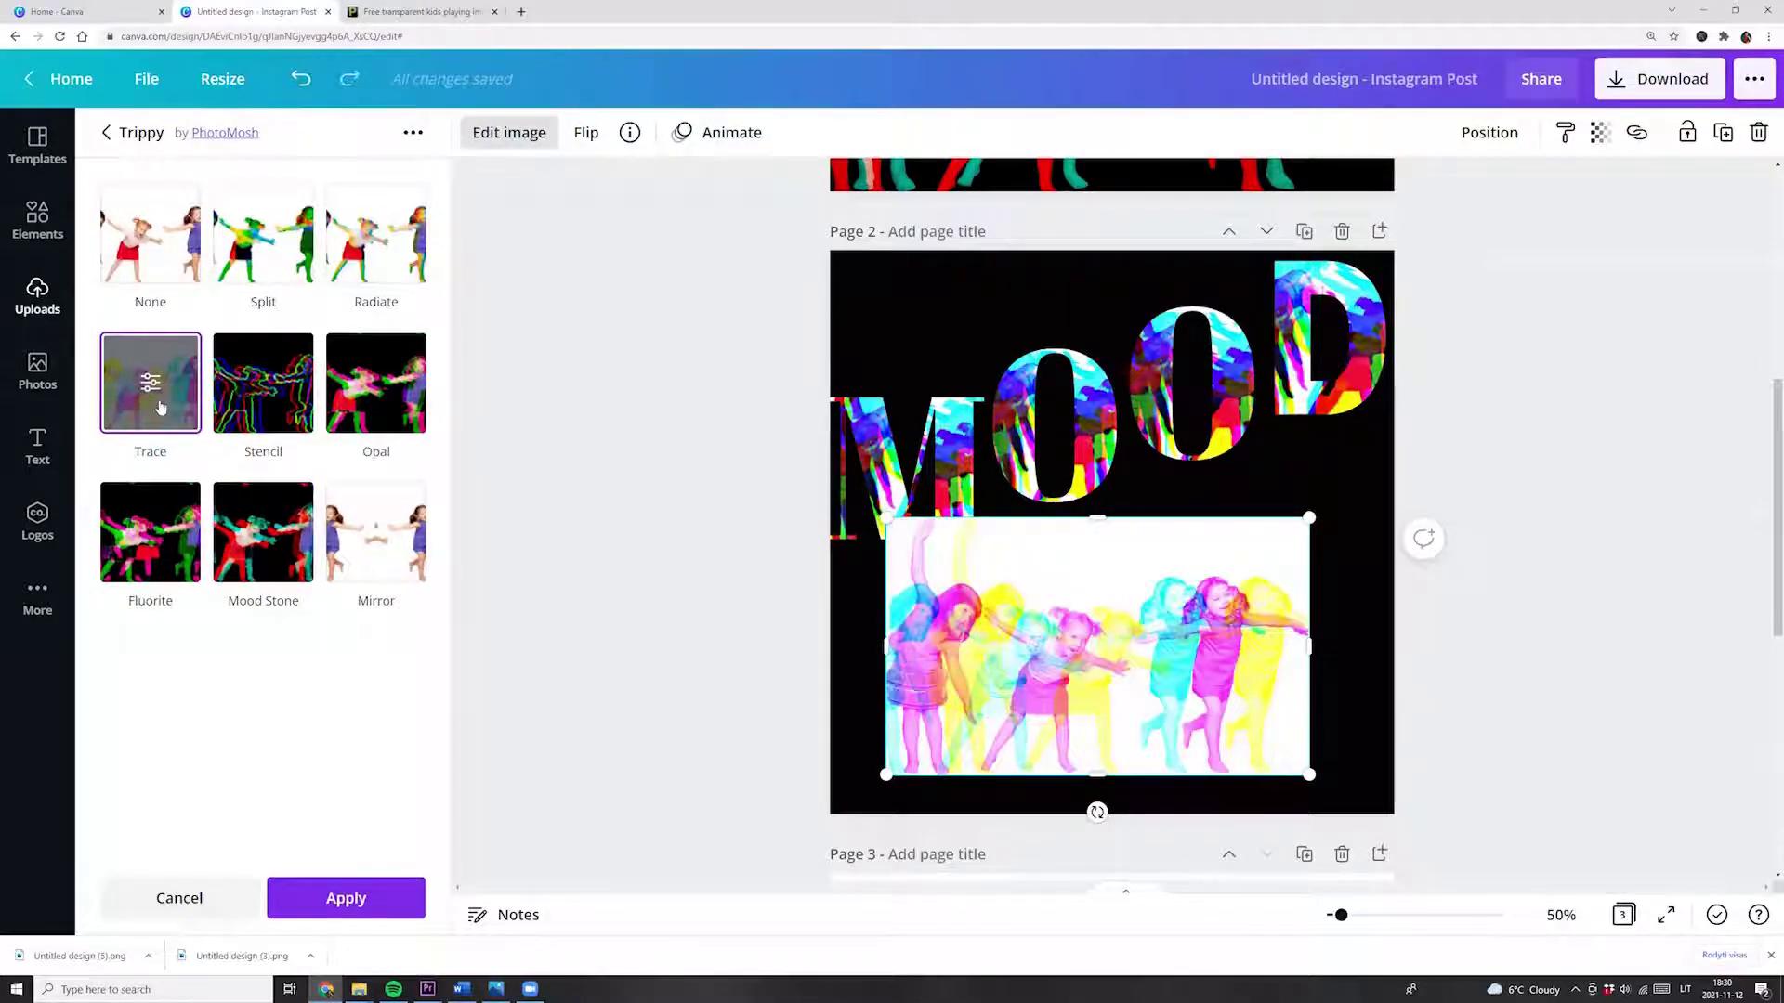
left_click(158, 407)
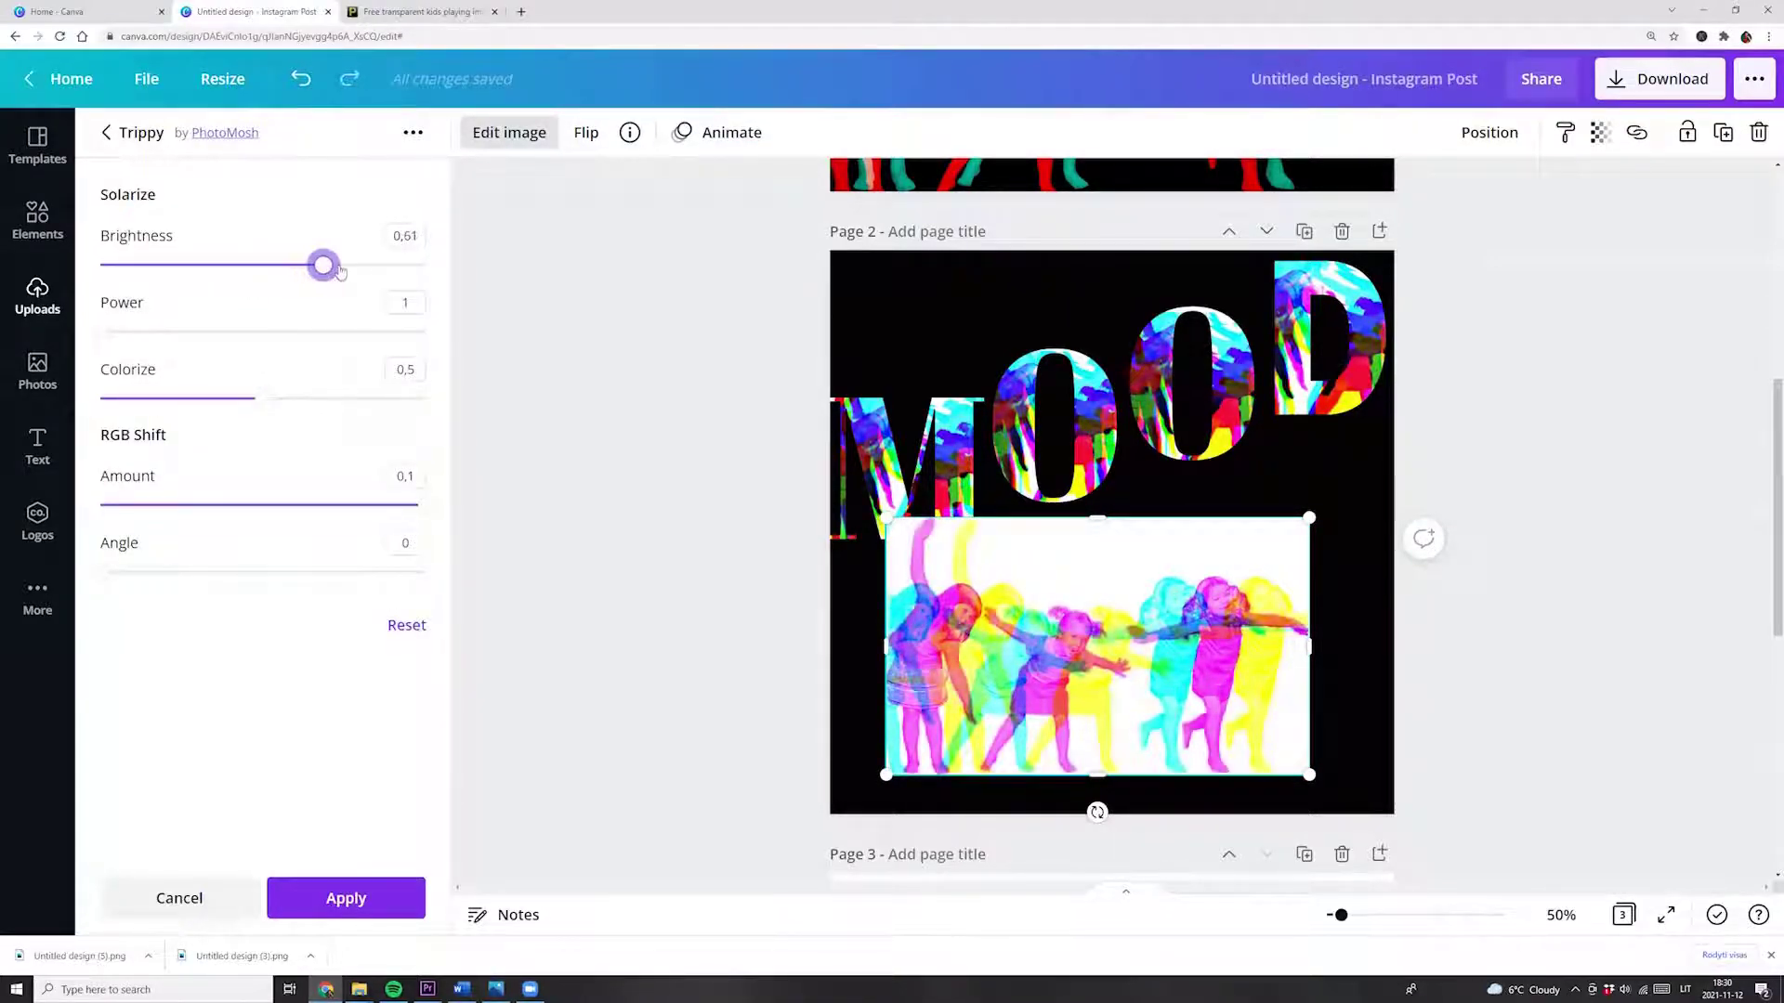
Tune Trace: higher solarize power, lower brightness, full colorize and maximum RGB shift
left_click_drag(284, 270, 272, 262)
mouse_move(105, 332)
left_mouse_down()
mouse_move(255, 331)
mouse_move(230, 331)
left_mouse_up()
left_click_drag(254, 398, 426, 399)
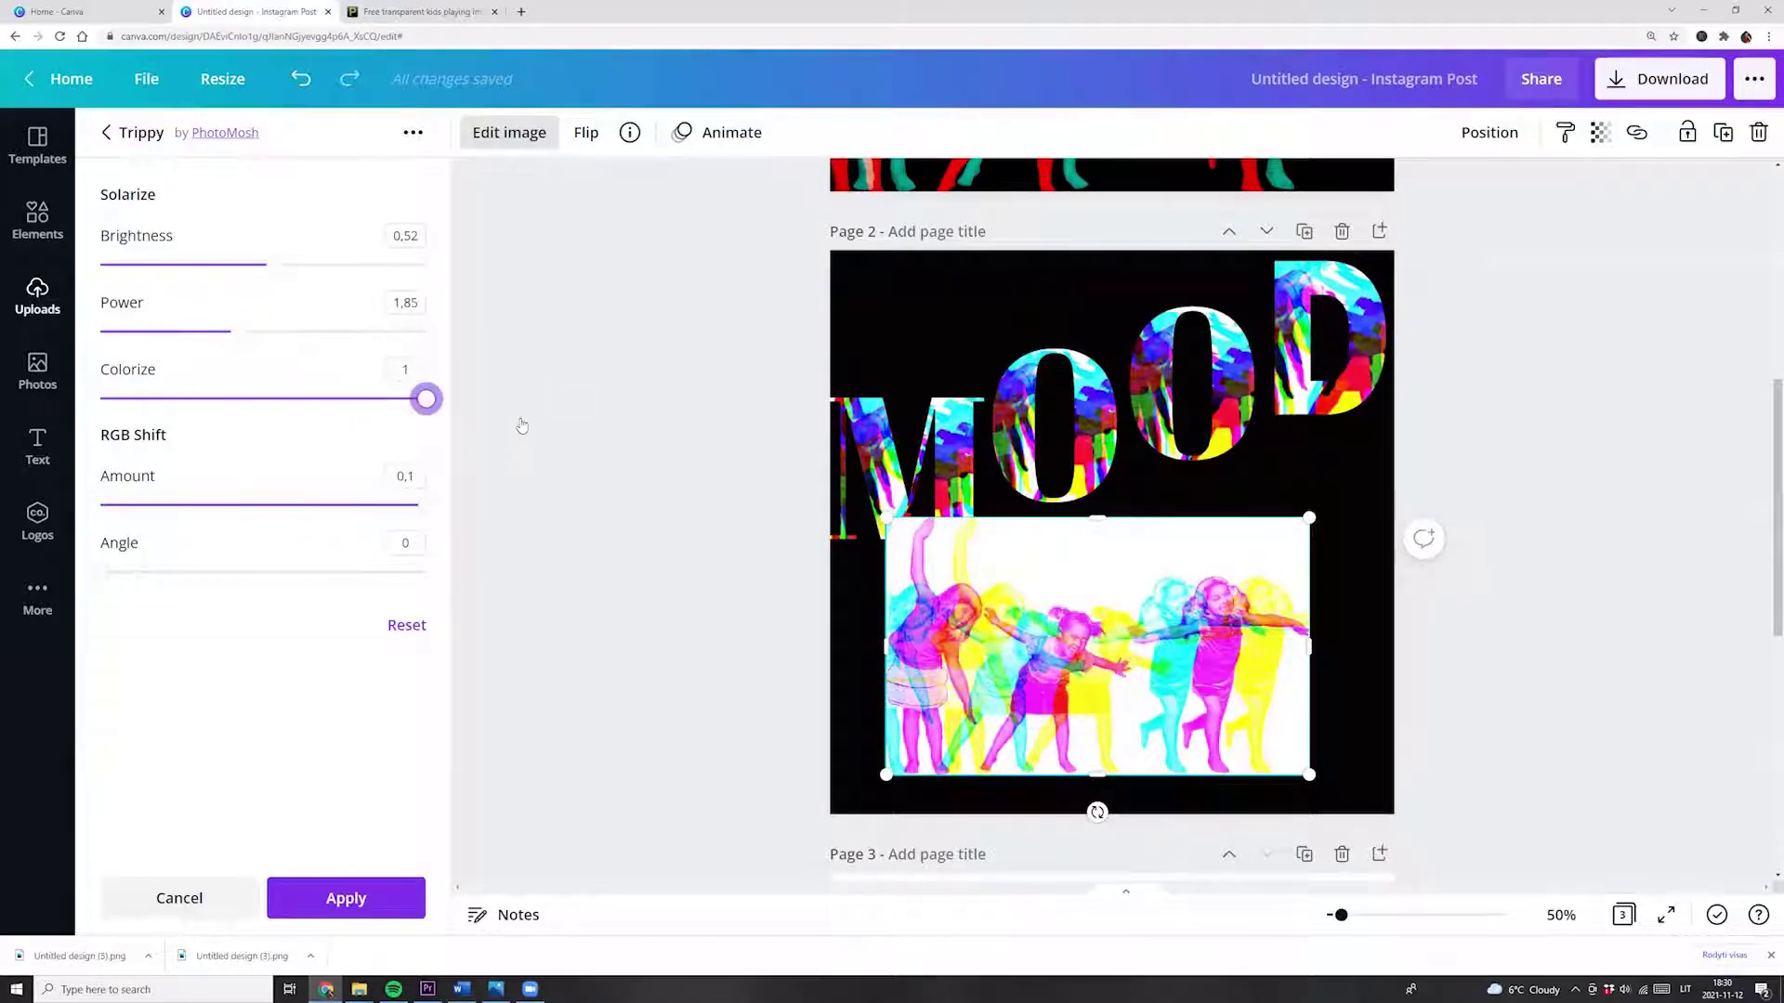
mouse_move(418, 505)
left_mouse_down()
mouse_move(172, 507)
mouse_move(223, 505)
left_mouse_up()
mouse_move(105, 572)
left_mouse_down()
mouse_move(295, 571)
mouse_move(239, 605)
left_mouse_up()
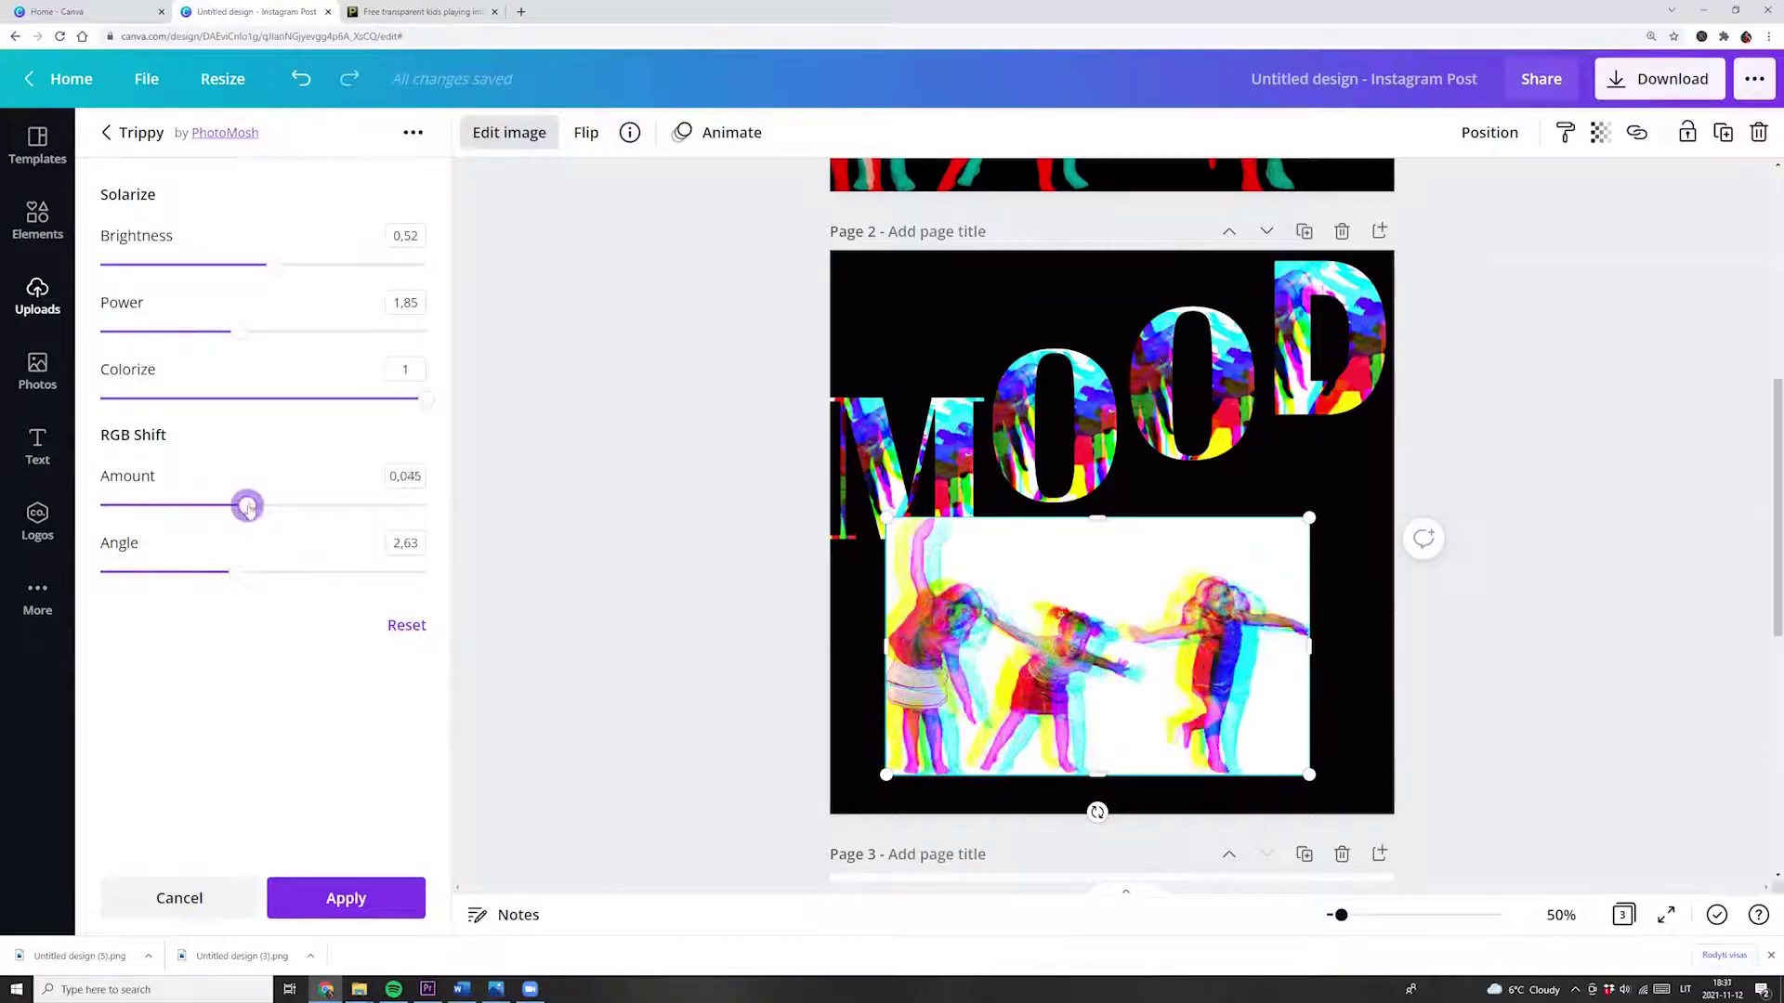
left_click_drag(231, 331, 306, 331)
mouse_move(266, 265)
left_mouse_down()
mouse_move(225, 265)
mouse_move(344, 288)
left_mouse_up()
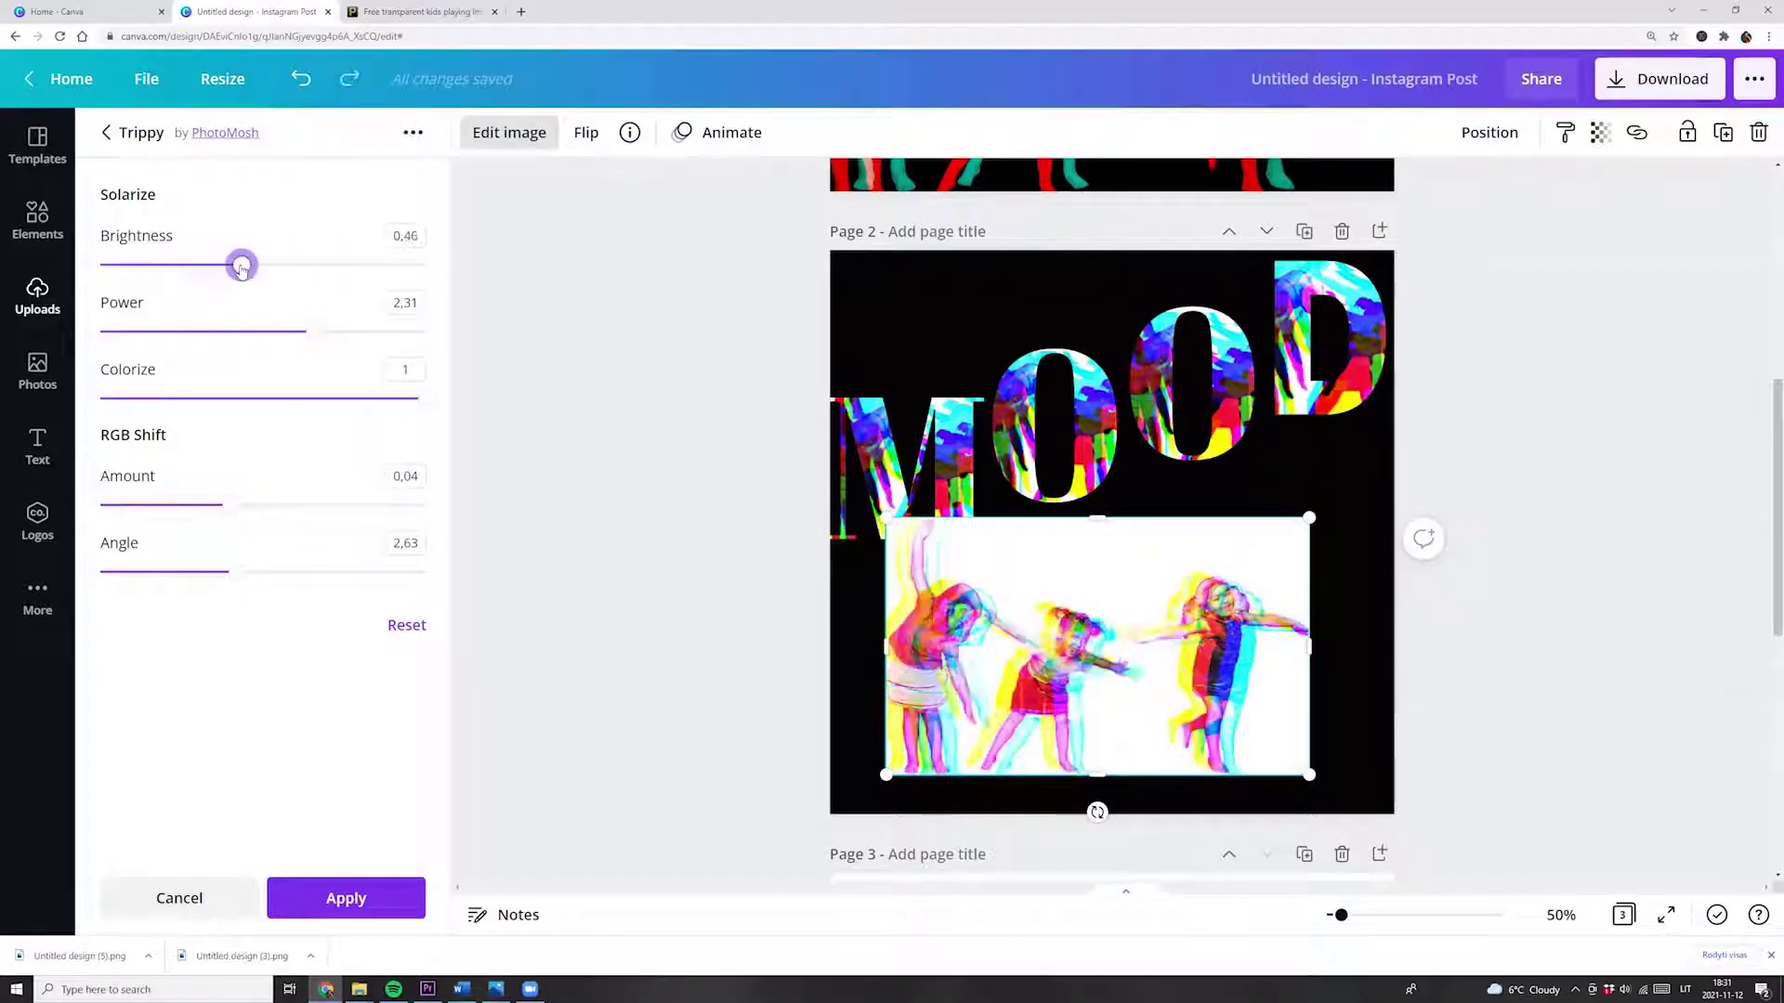
mouse_move(233, 515)
left_mouse_down()
mouse_move(99, 502)
mouse_move(567, 525)
left_mouse_up()
left_click(346, 898)
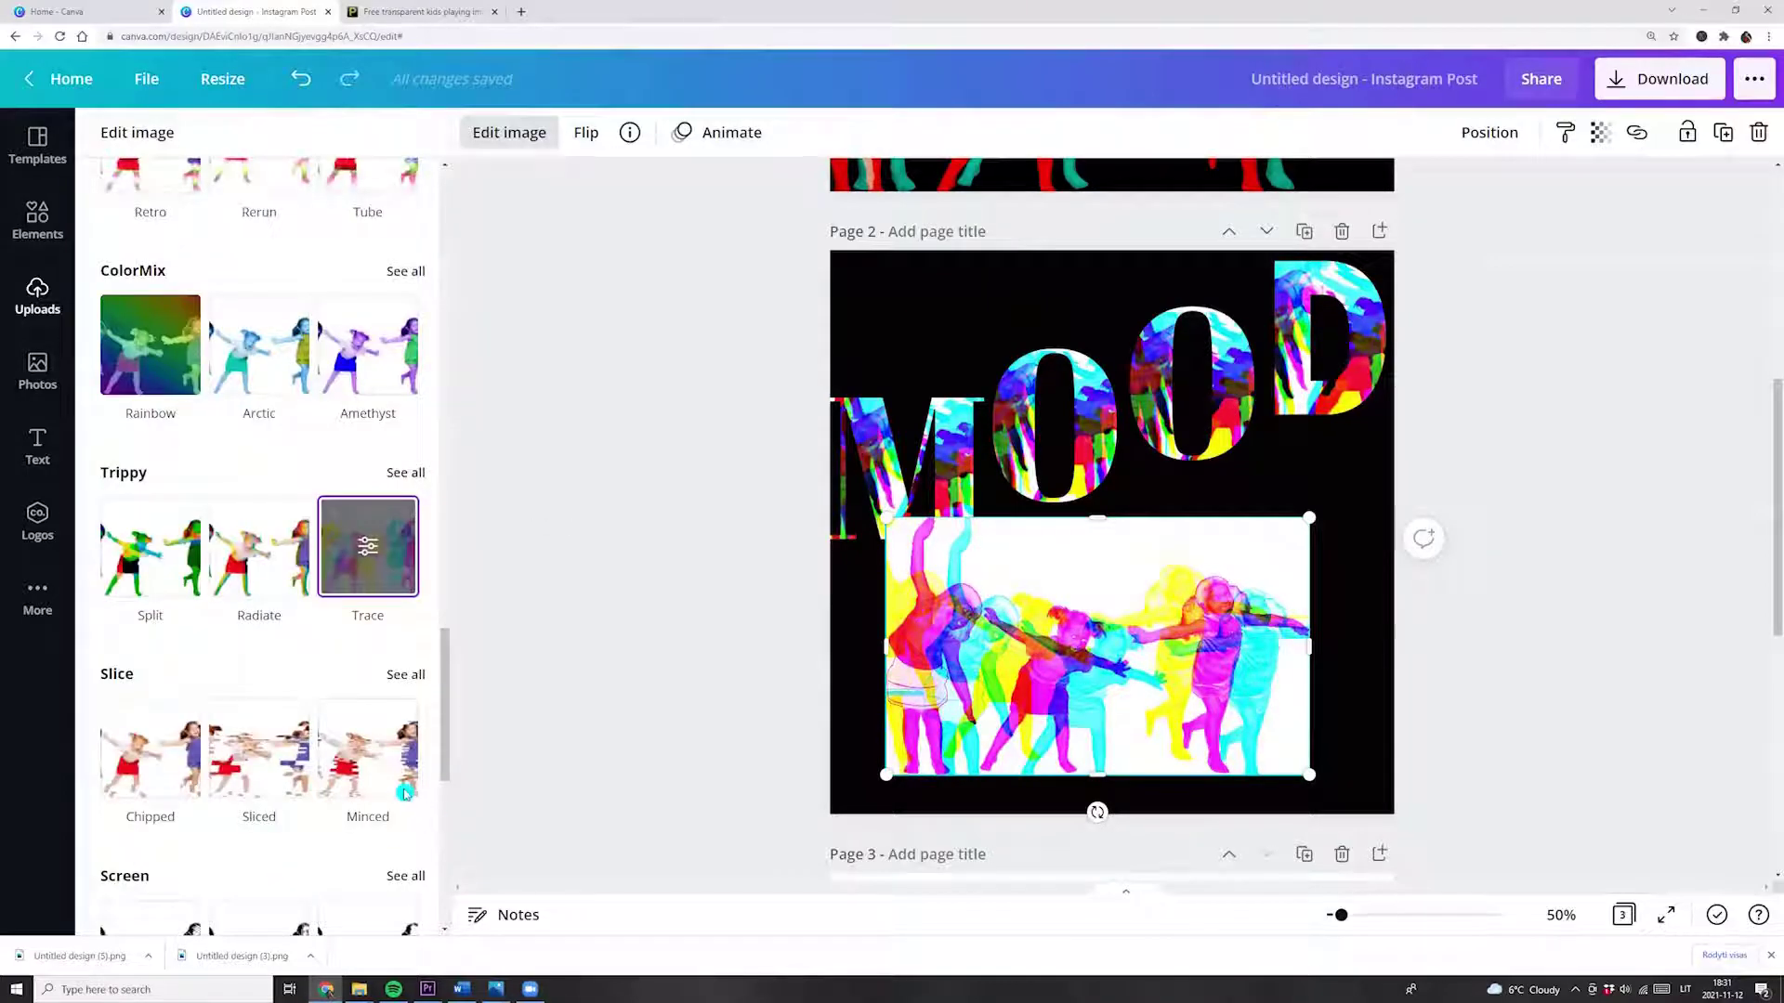
scroll(247, 510, "up", 3)
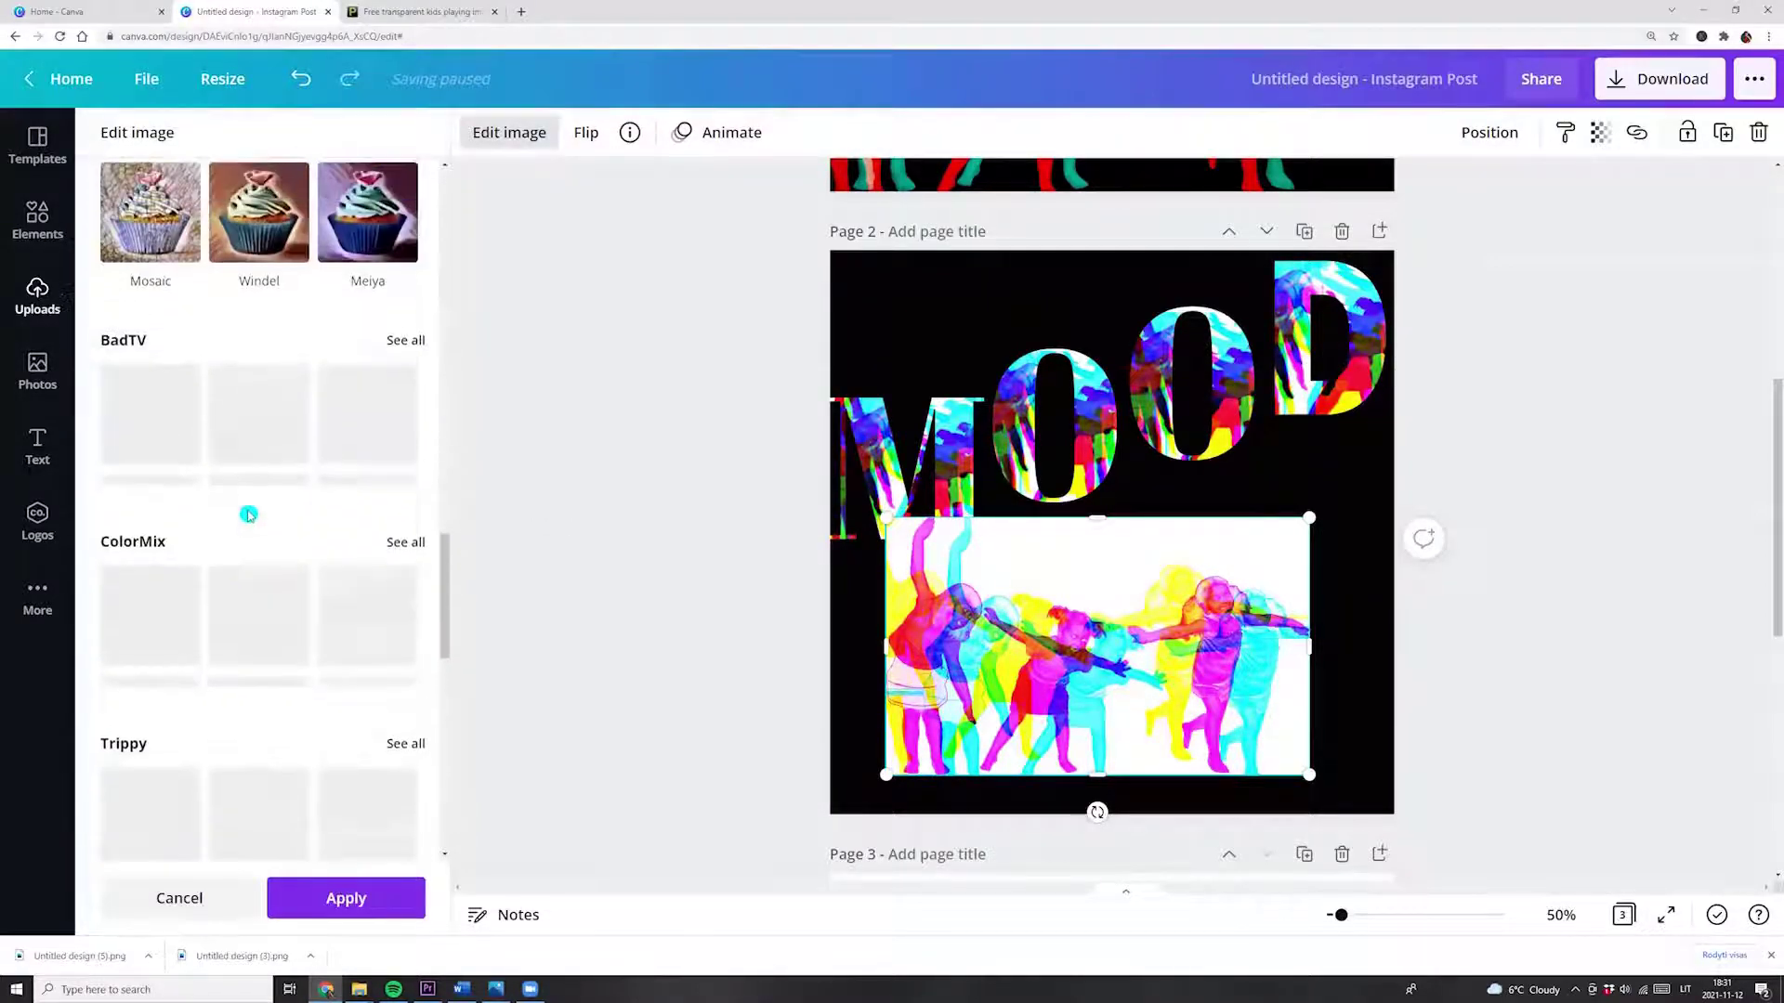
left_click(357, 908)
Remove the trippy photo's white background and stretch it across the page's full width
scroll(311, 571, "up", 2)
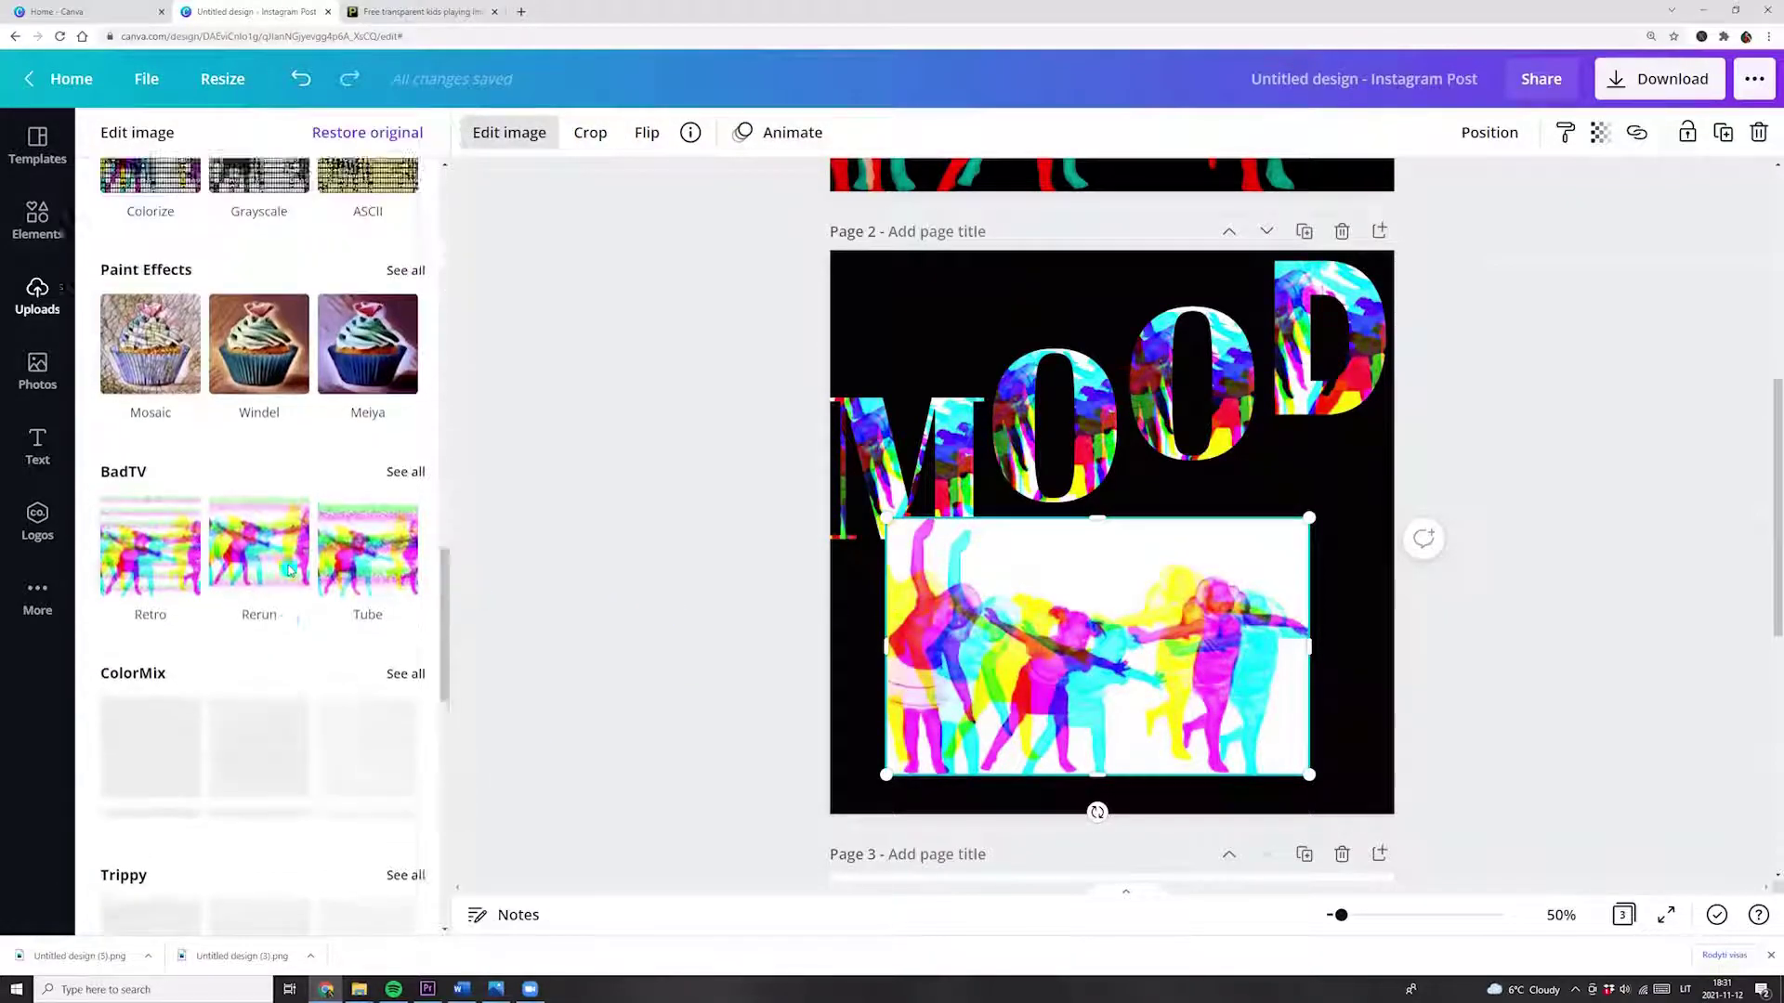
scroll(302, 570, "up", 5)
scroll(292, 570, "up", 5)
scroll(285, 570, "up", 5)
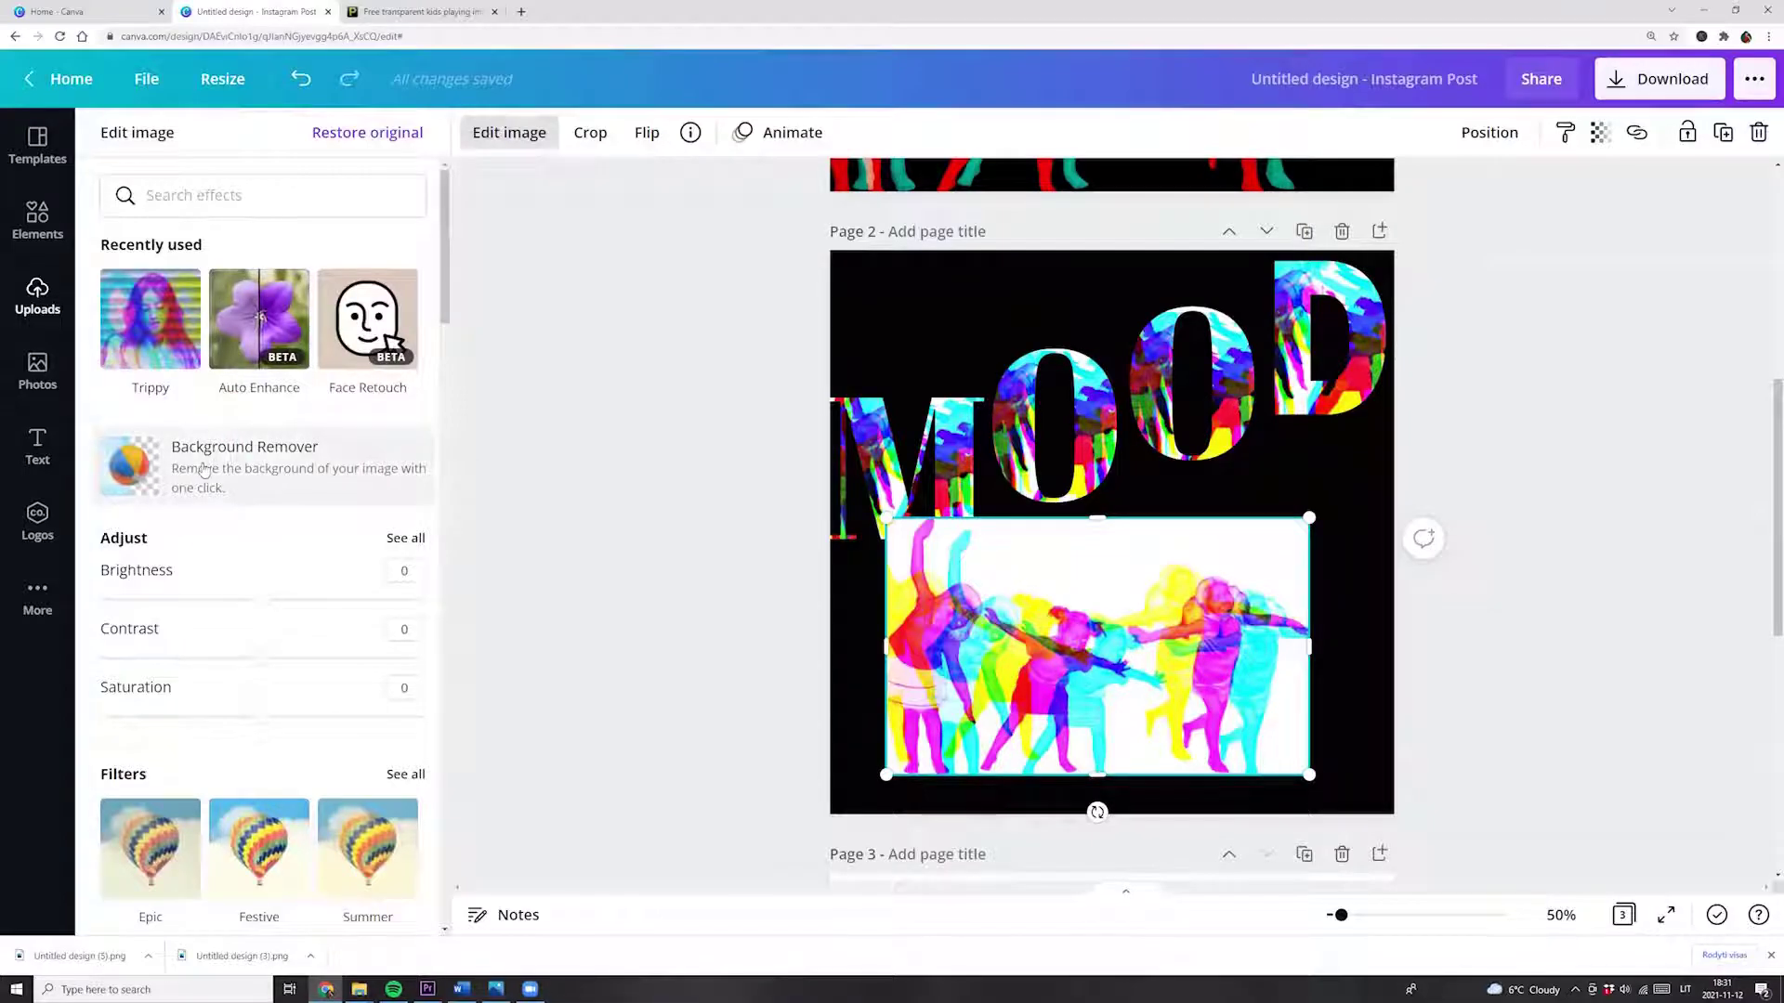
left_click(135, 467)
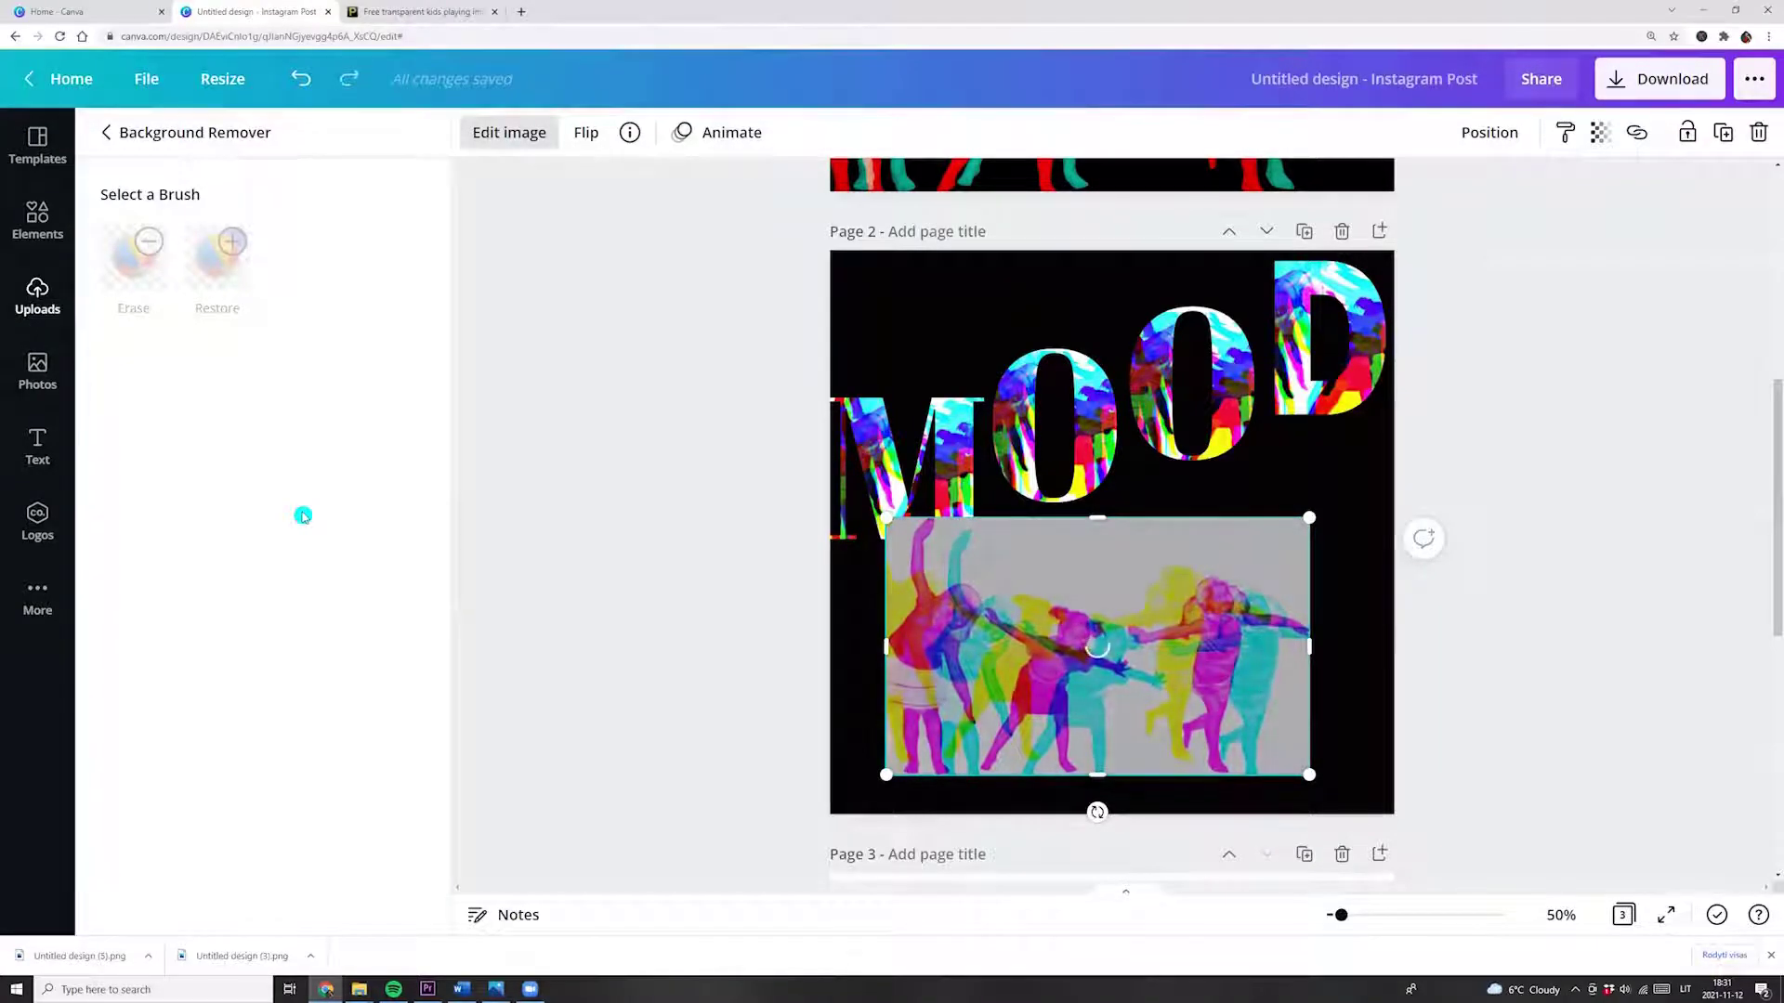
left_click(351, 898)
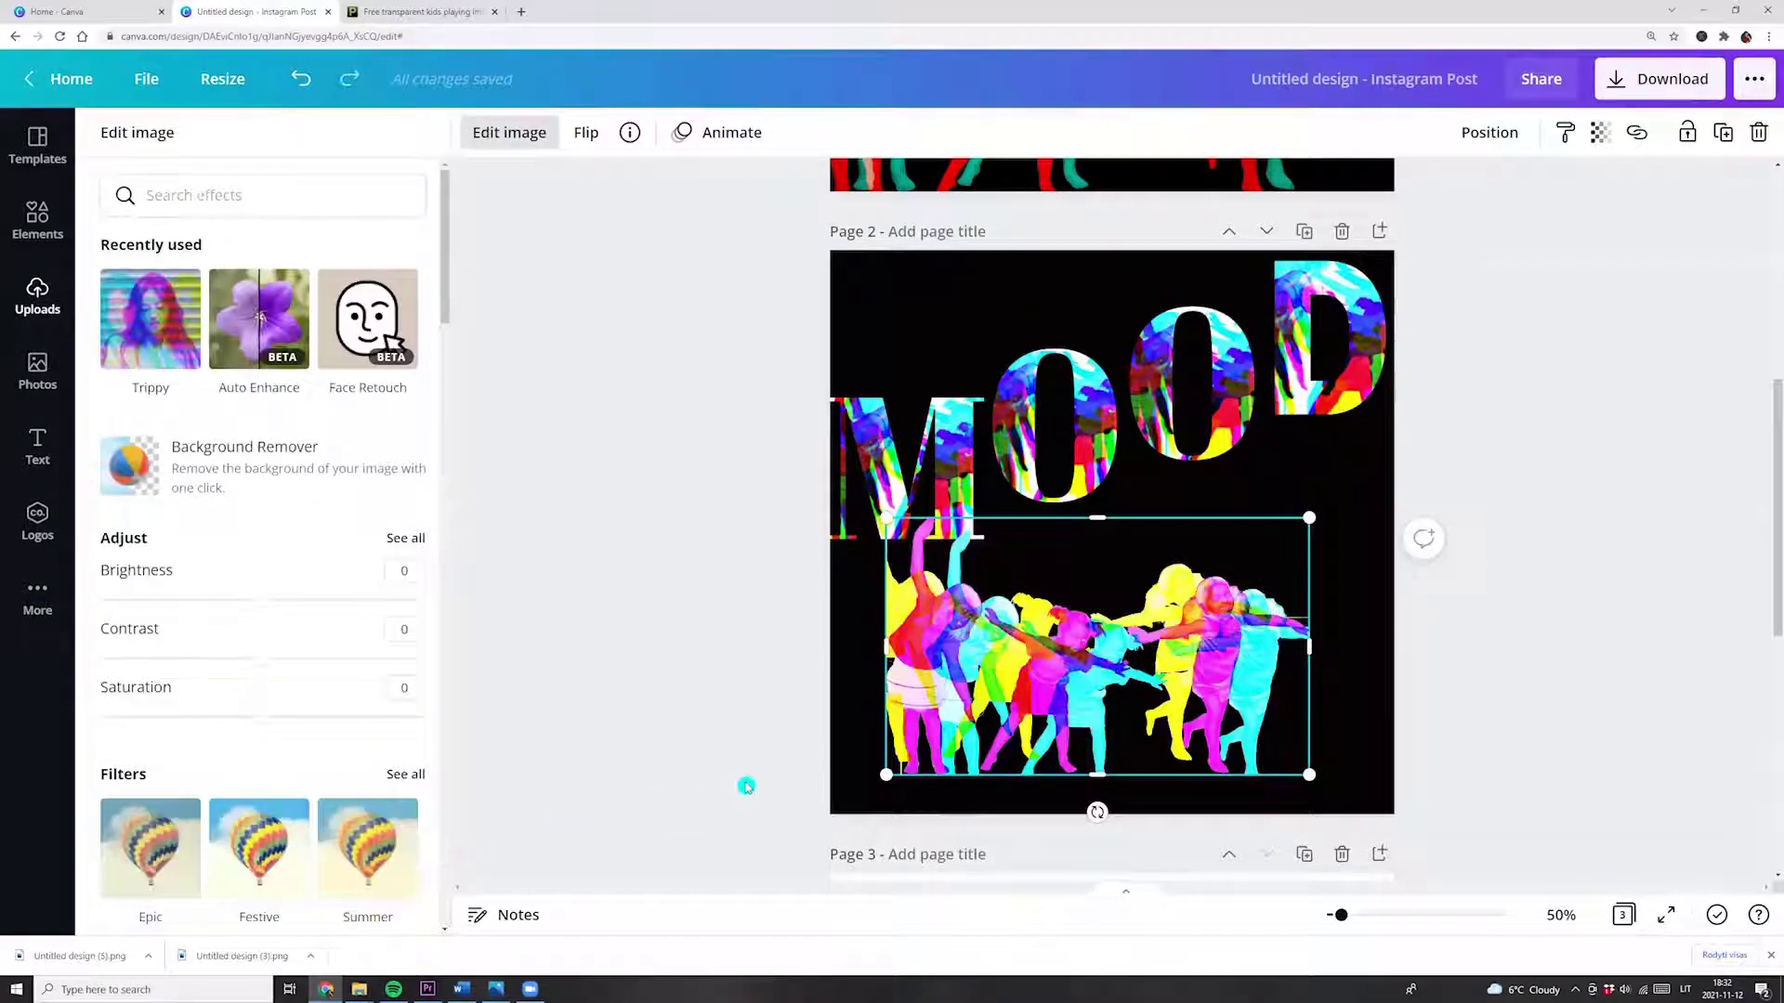
left_click_drag(887, 775, 853, 830)
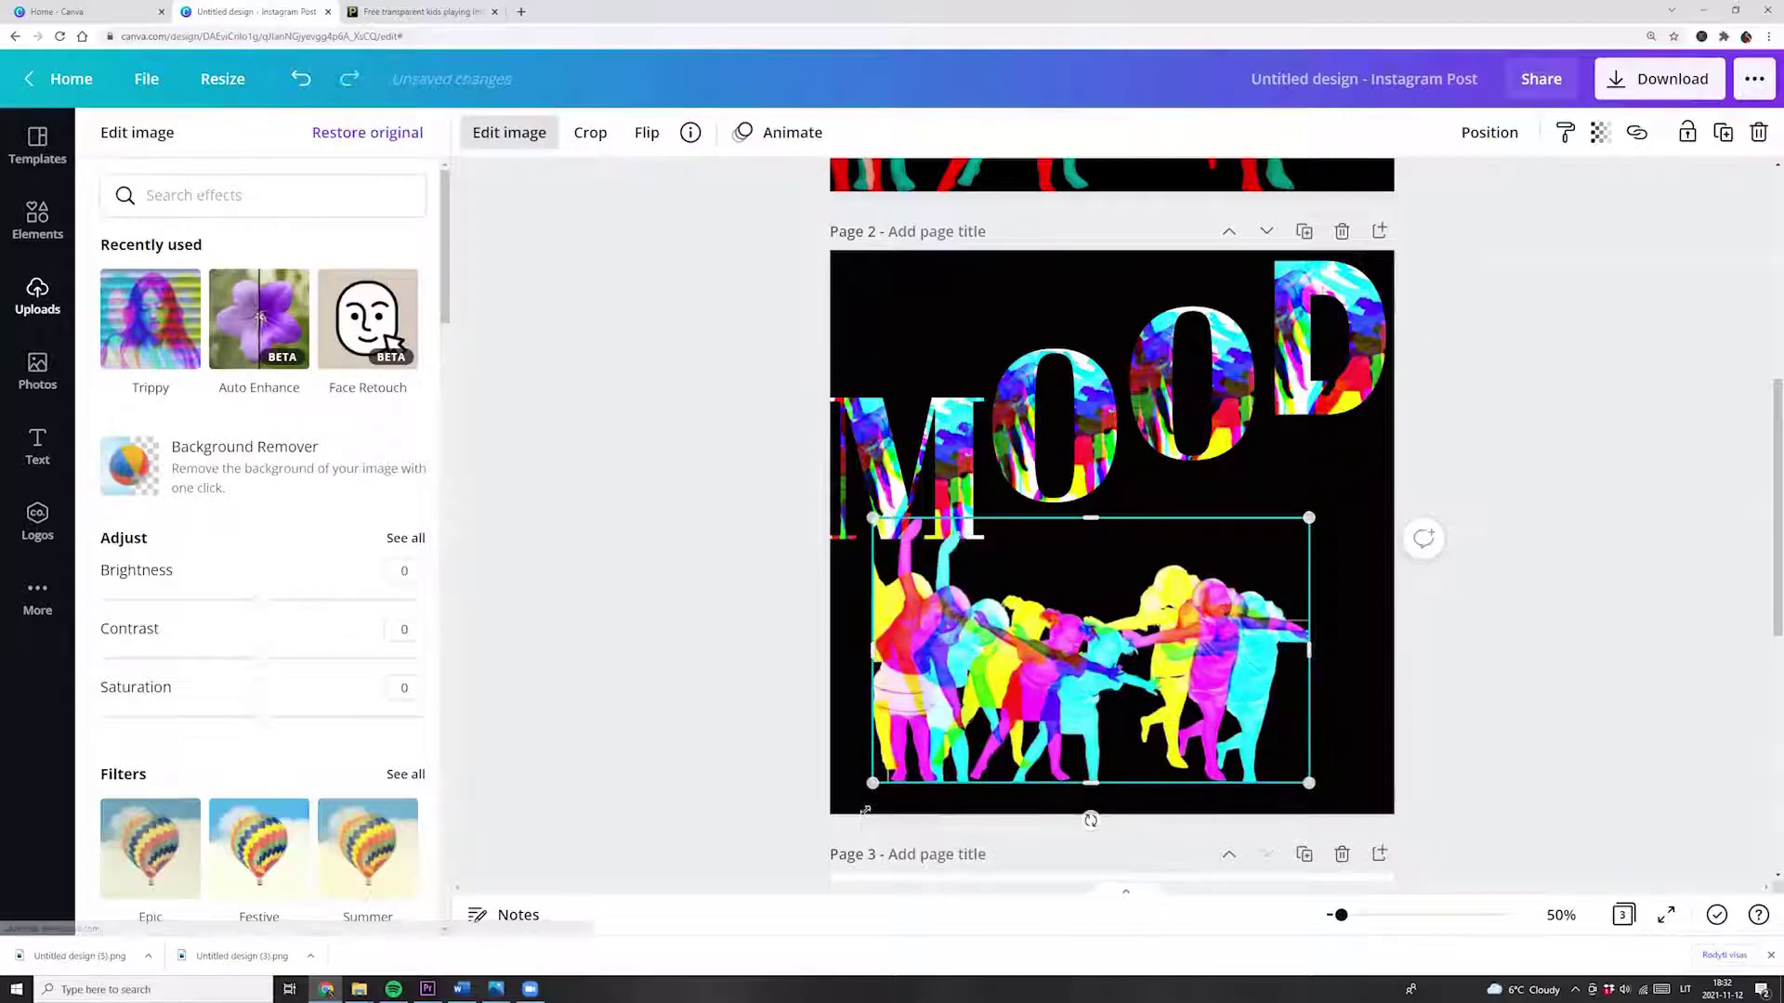
left_click_drag(1308, 518, 1395, 450)
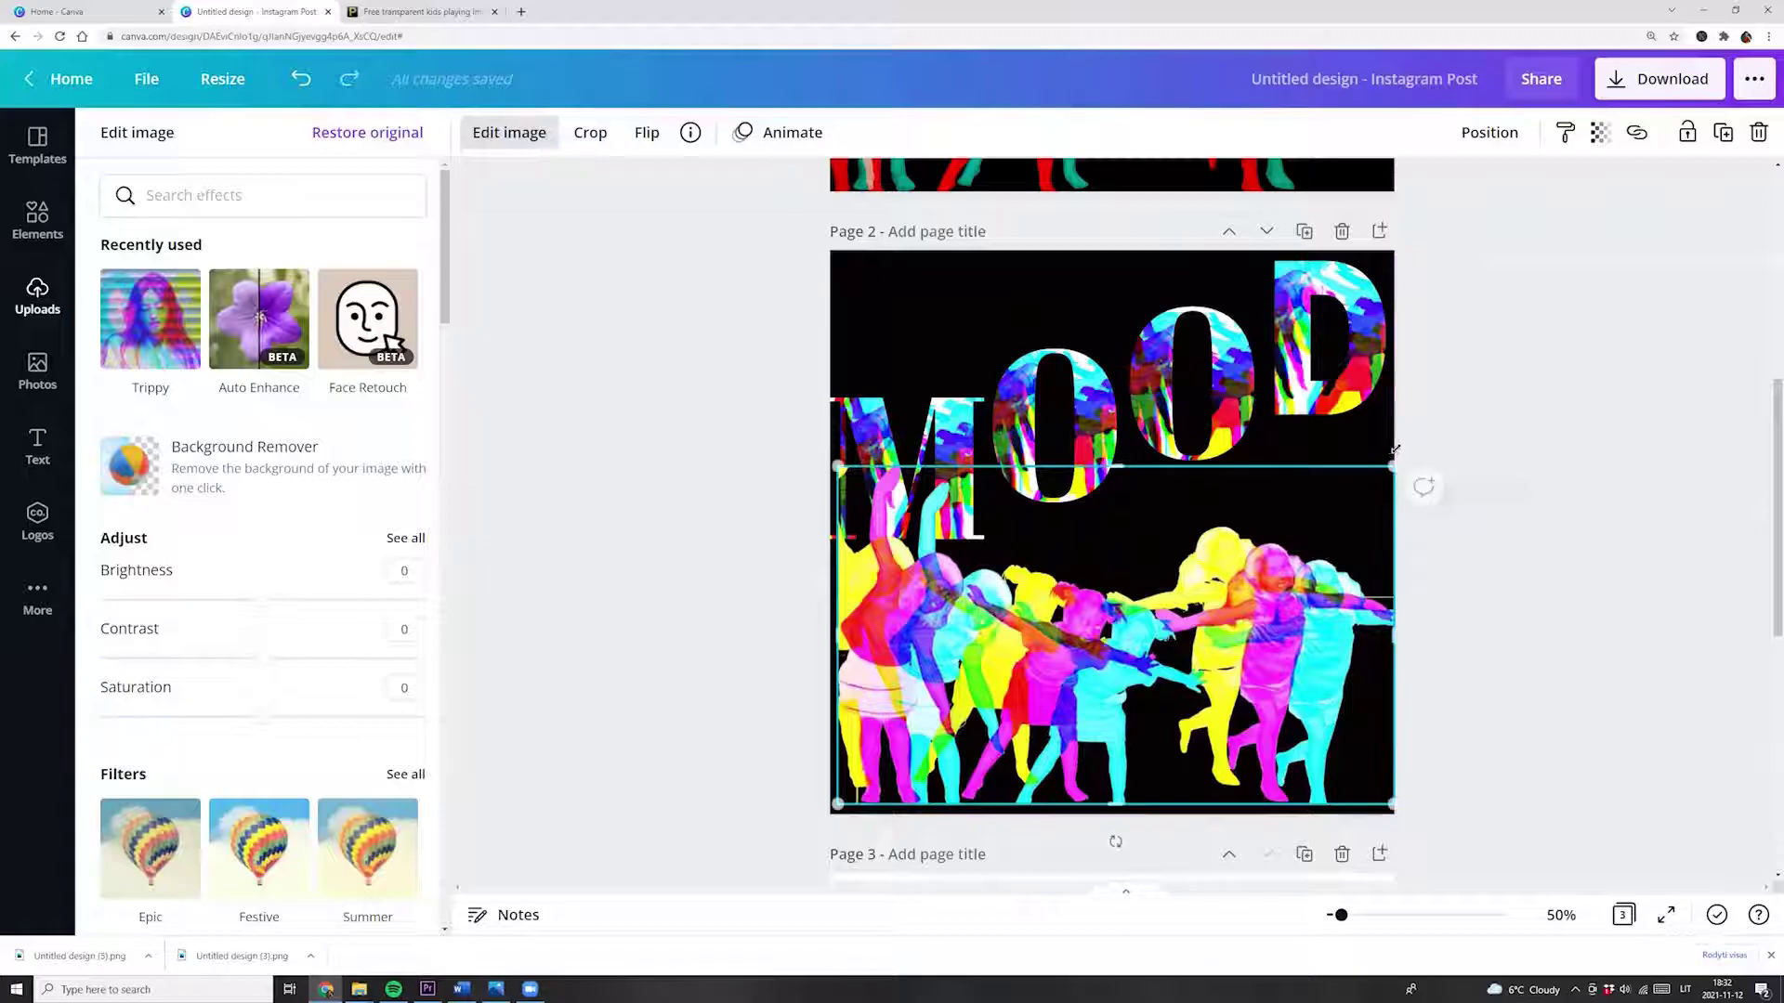
Leave Edit image, deselect the photo, and nudge the M letter frame a few pixels up
left_click(1562, 467)
left_click(1560, 467)
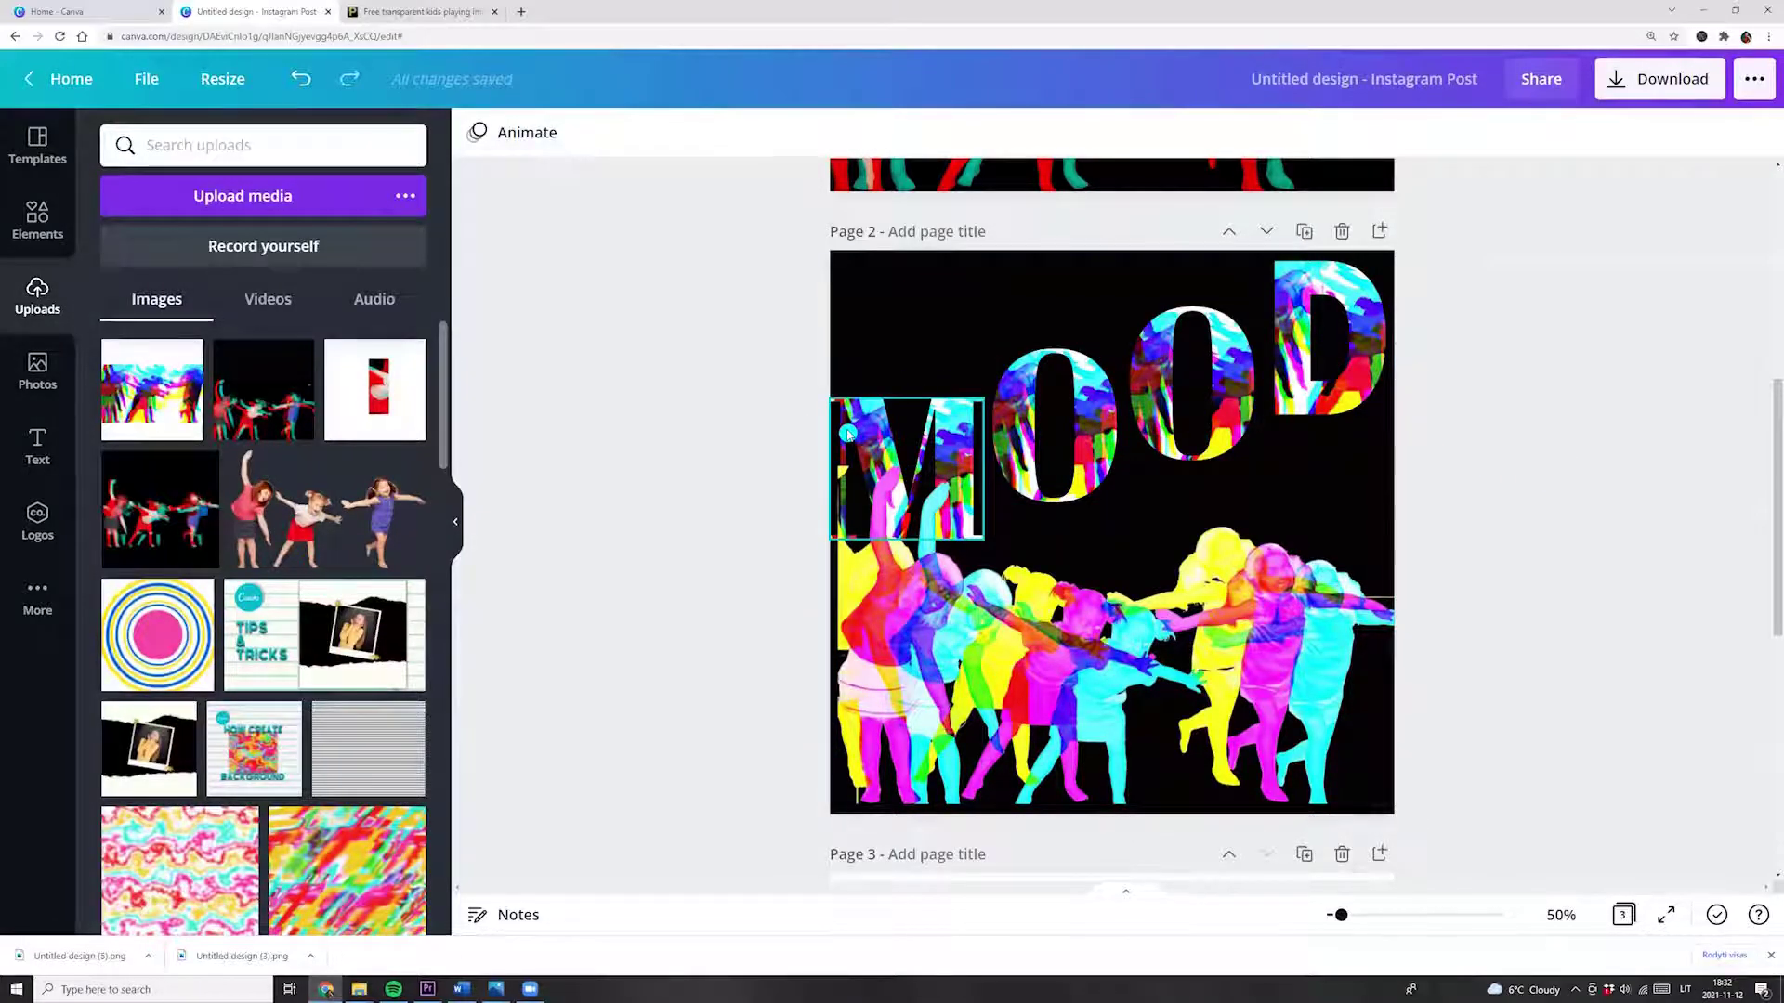
left_click_drag(849, 434, 848, 430)
left_click(709, 438)
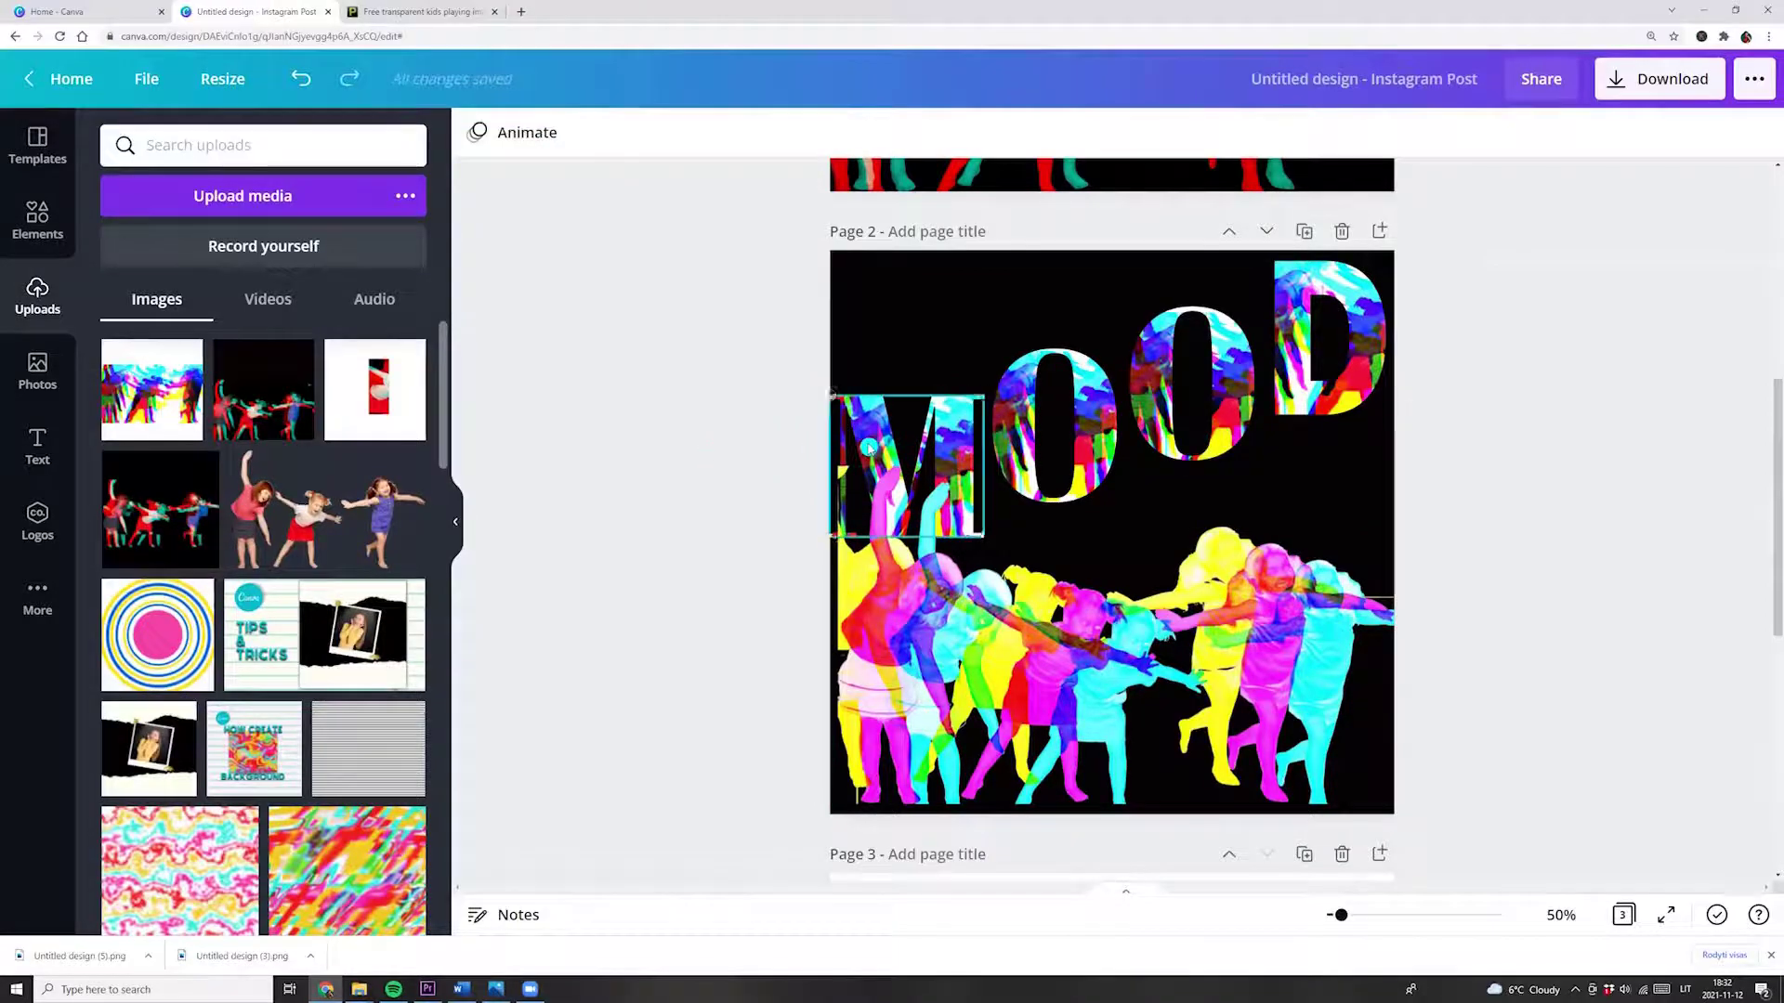
right_click(869, 448)
left_click(669, 617)
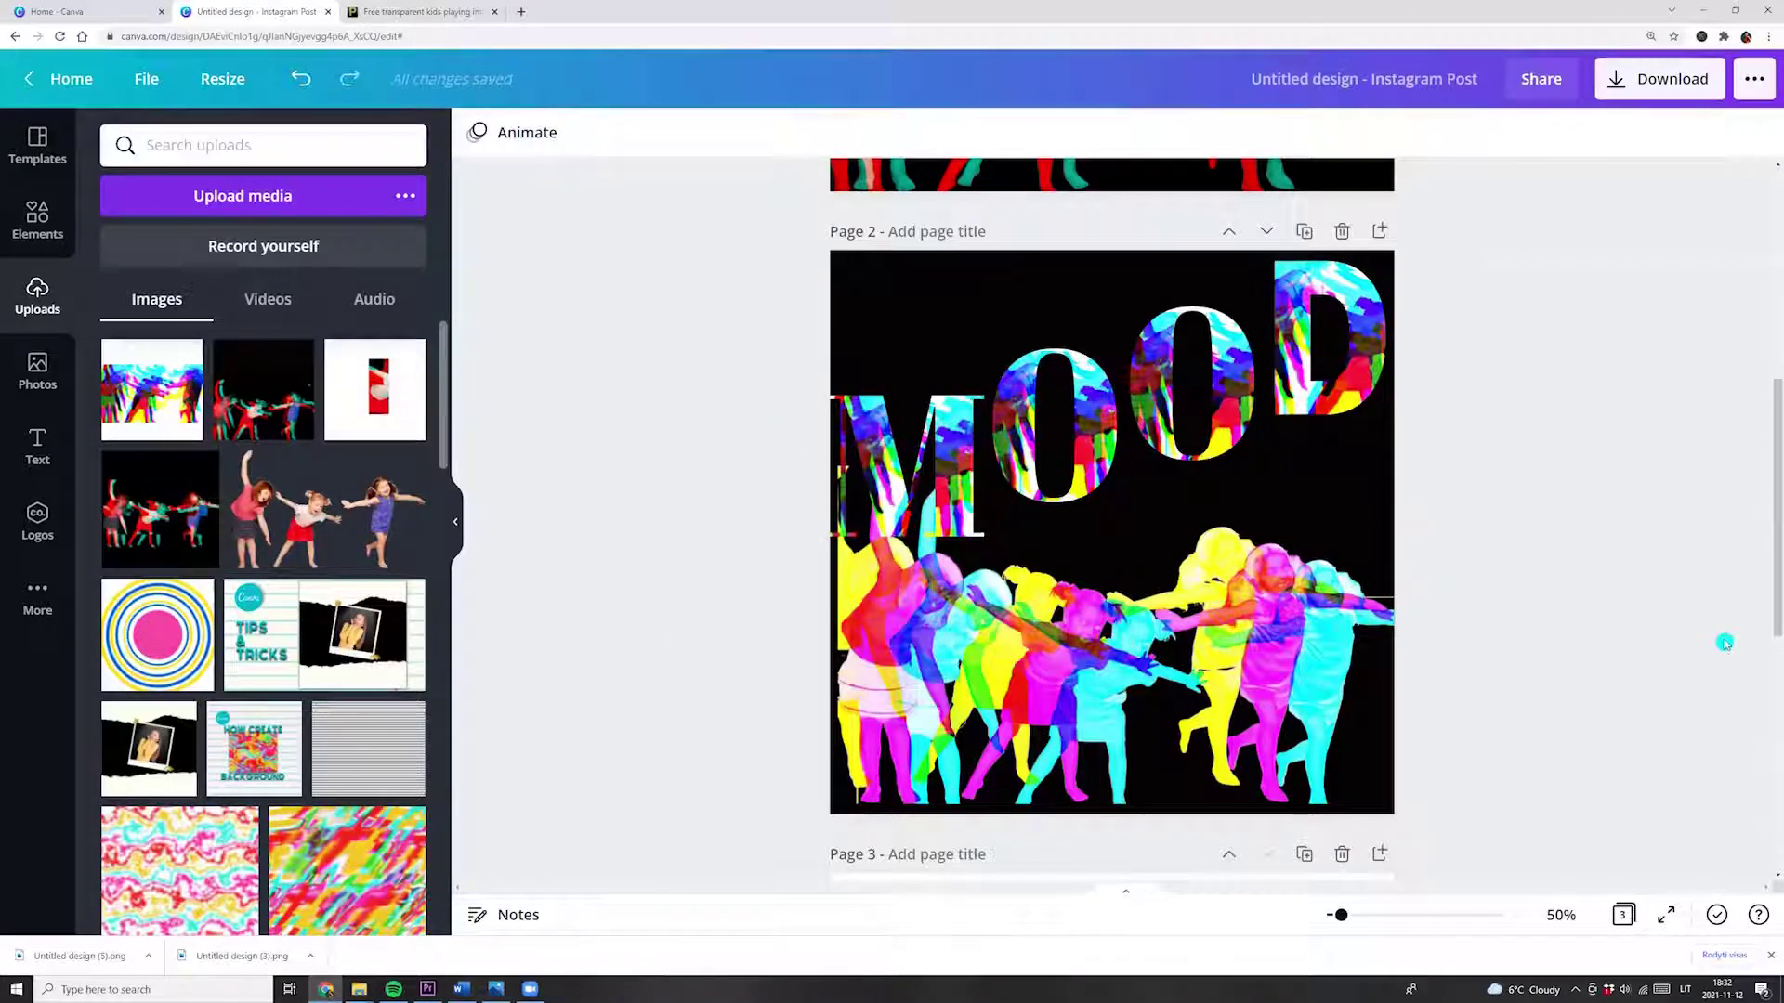